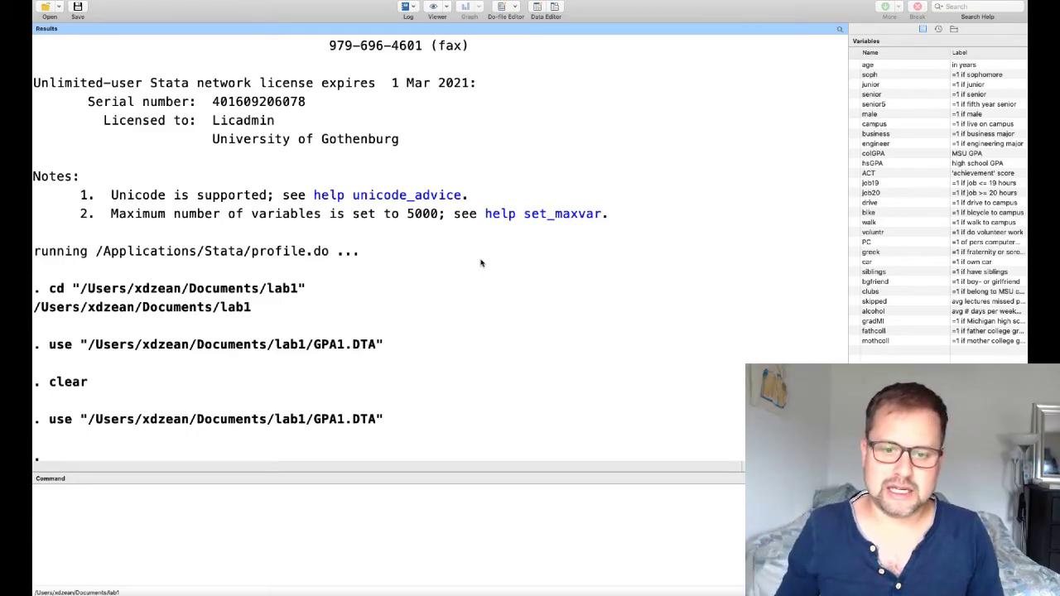
scroll(481, 263, "up", 1)
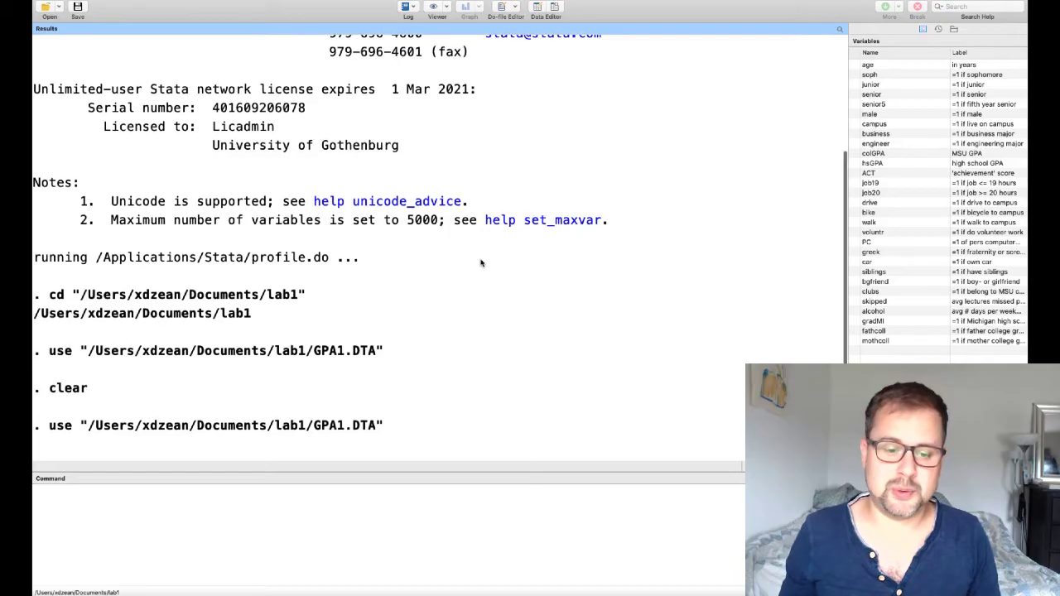
scroll(406, 305, "down", 1)
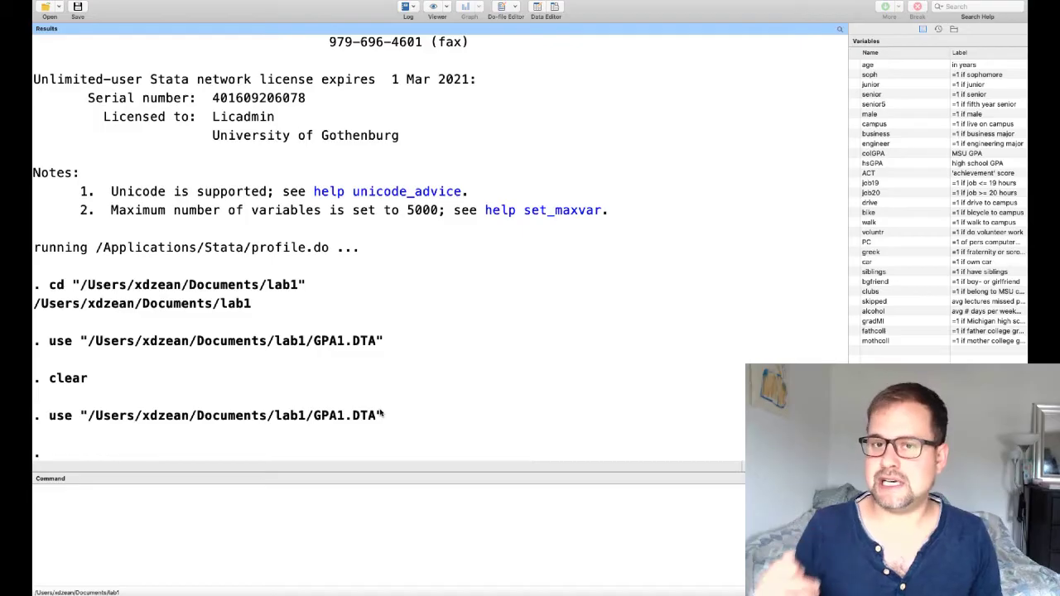
Switch to Finder and open GPA1.csv from the lab1 folder in Excel
mouse_move(439, 594)
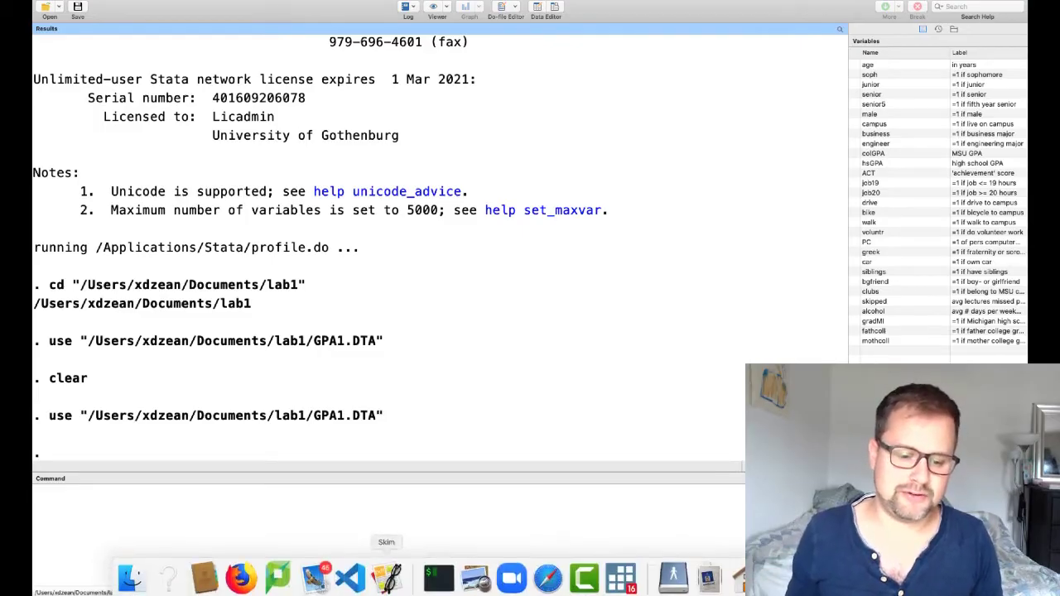
left_click(135, 576)
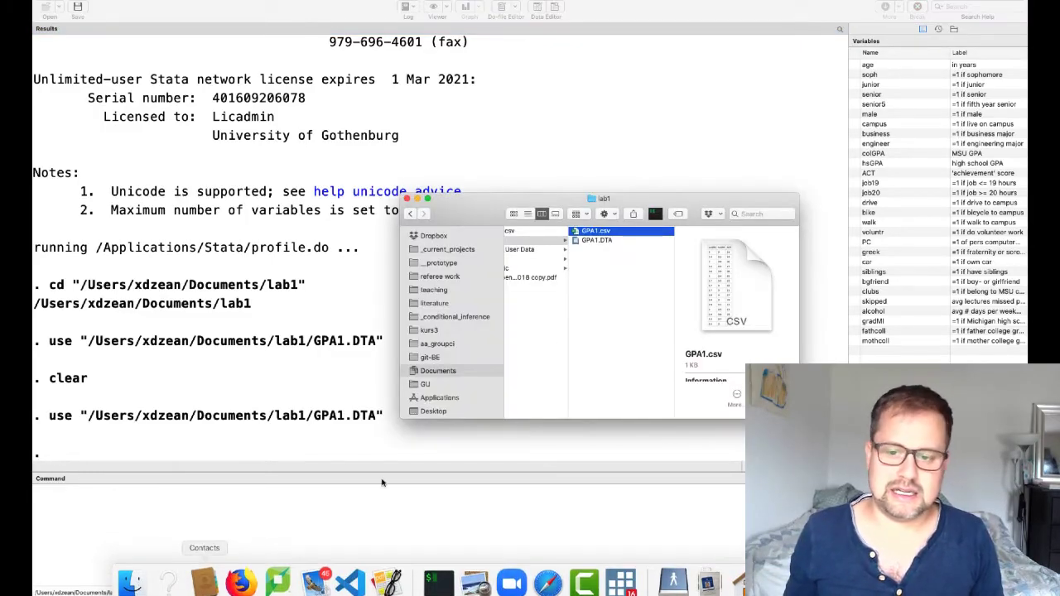
left_click(595, 240)
left_click(607, 232)
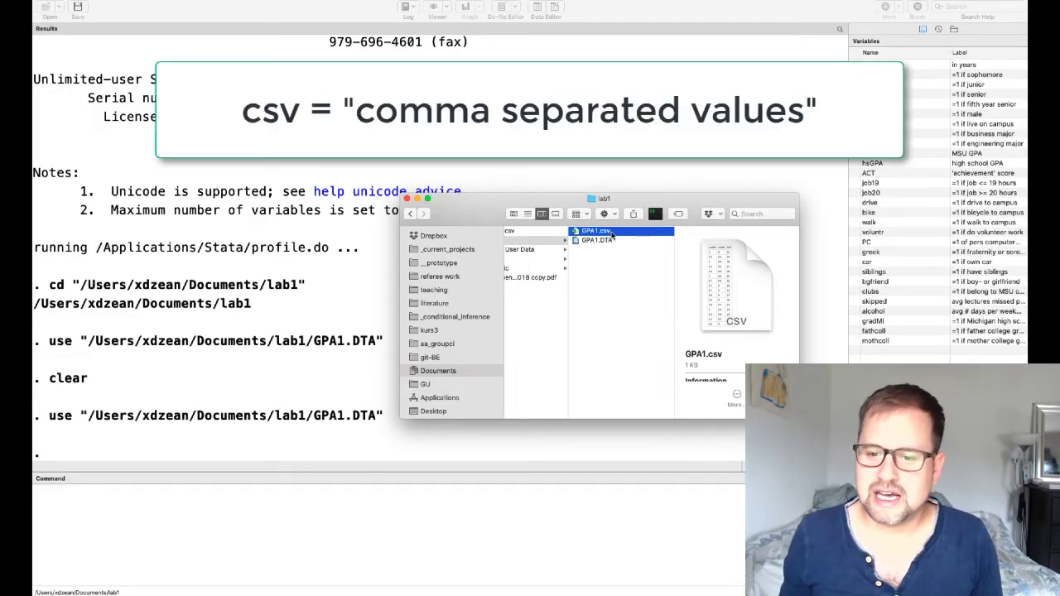
left_click(601, 241)
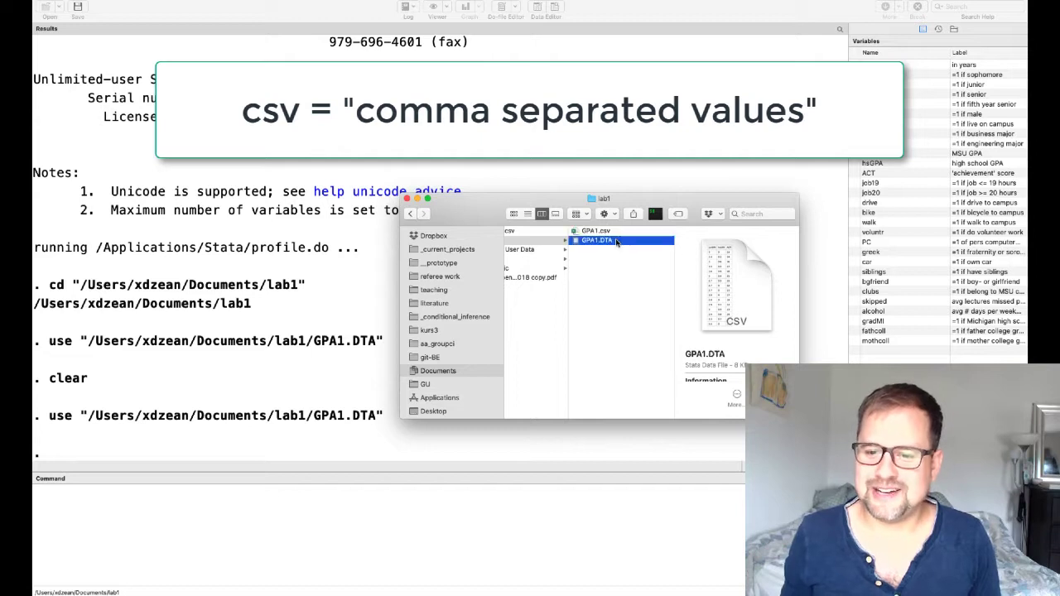
left_click(593, 232)
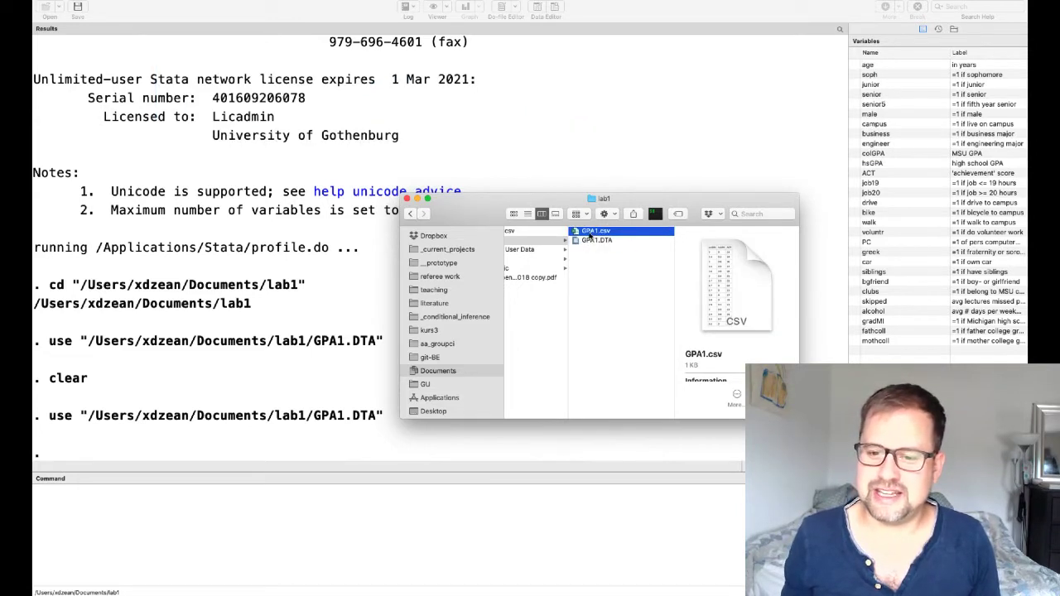
double_click(597, 234)
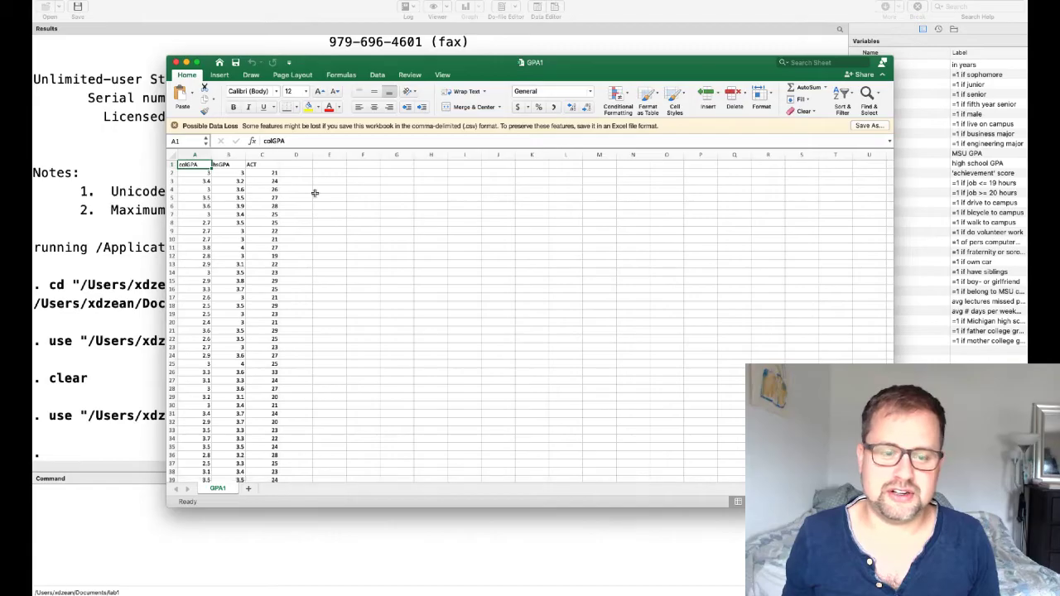
Examine the variable names in the first row and the values in the colGPA, hsGPA and ACT columns
scroll(306, 194, "down", 5)
scroll(301, 194, "up", 5)
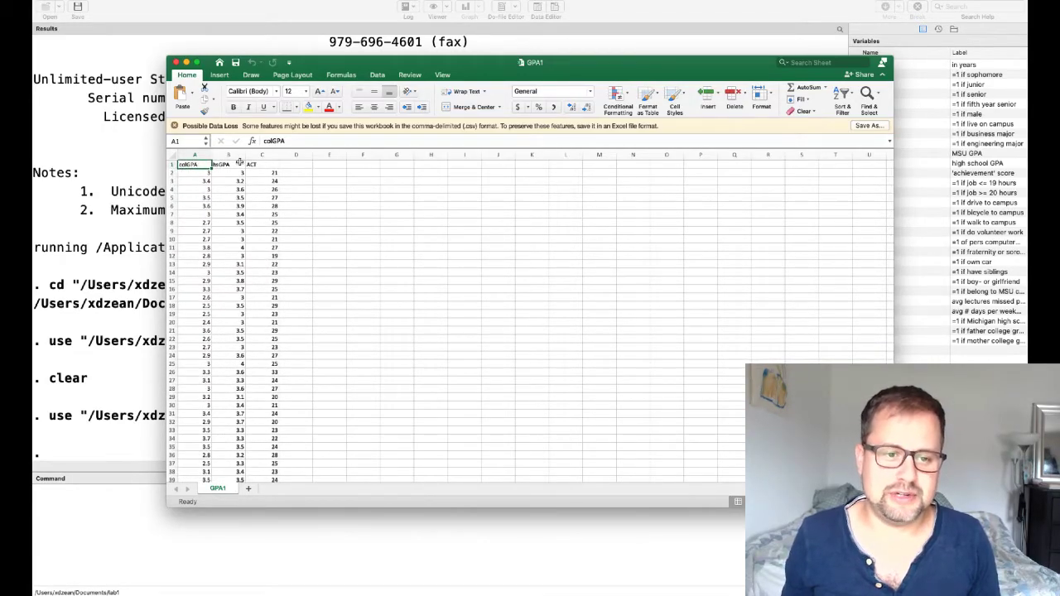
left_click(230, 165)
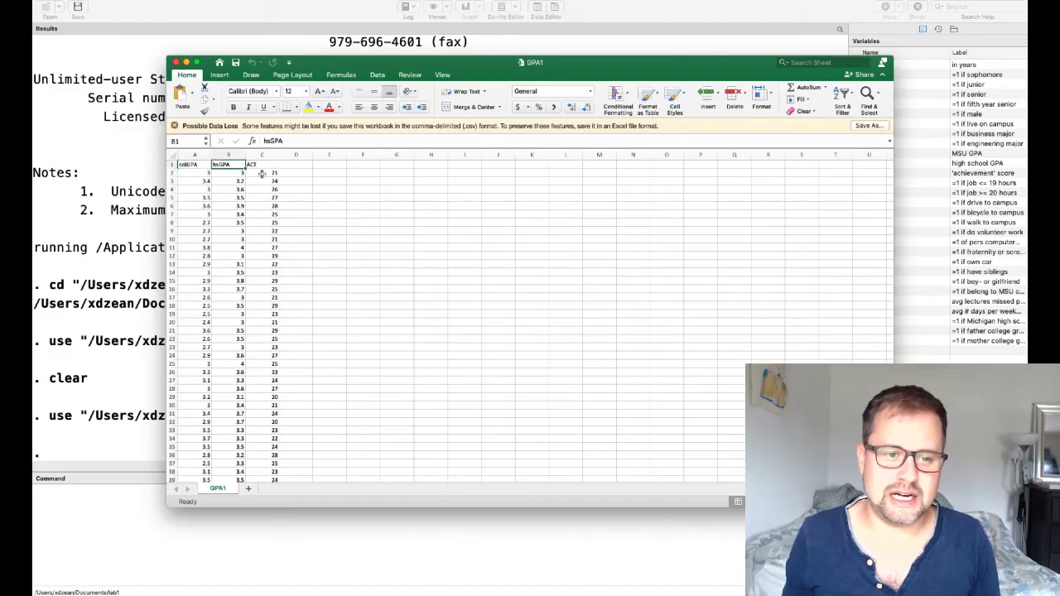
left_click(259, 166)
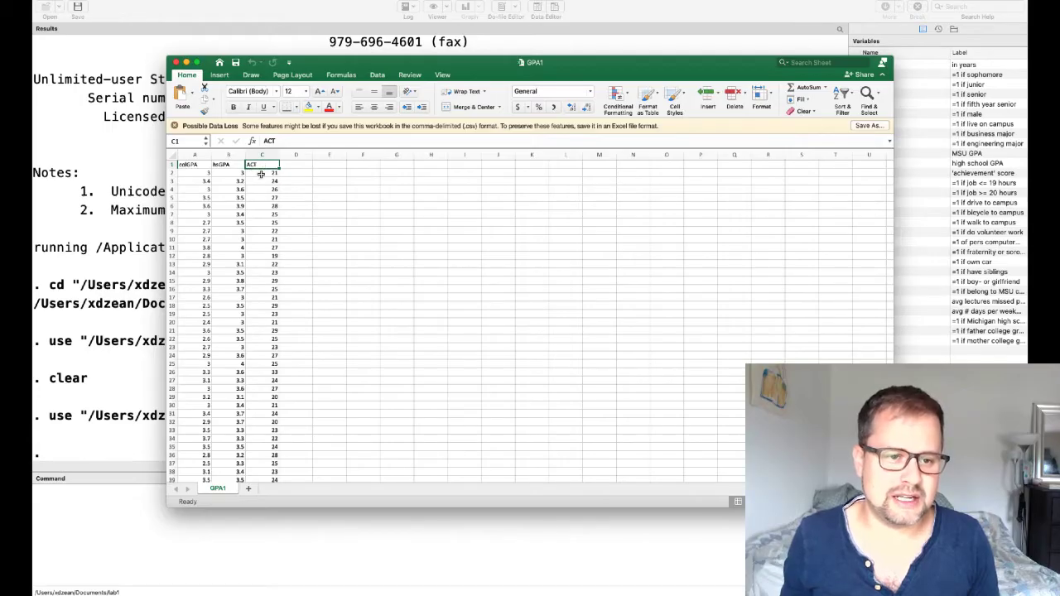
scroll(220, 180, "down", 5)
scroll(219, 179, "up", 5)
scroll(218, 180, "down", 5)
scroll(216, 181, "up", 5)
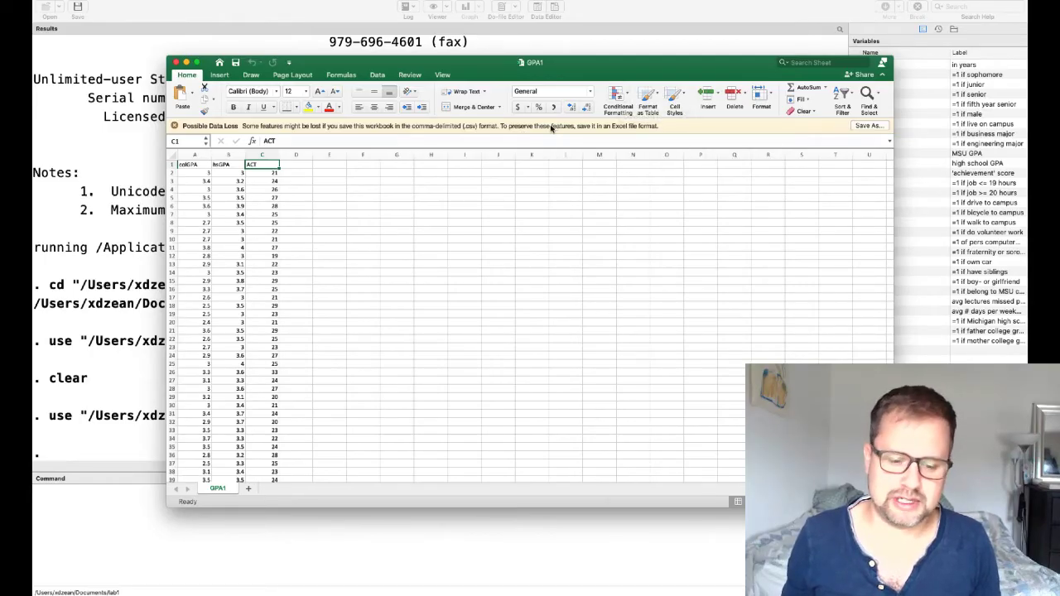
Return to the lab1 folder in Finder and open GPA1.csv in the Sublime Text editor instead
key("super+Tab")
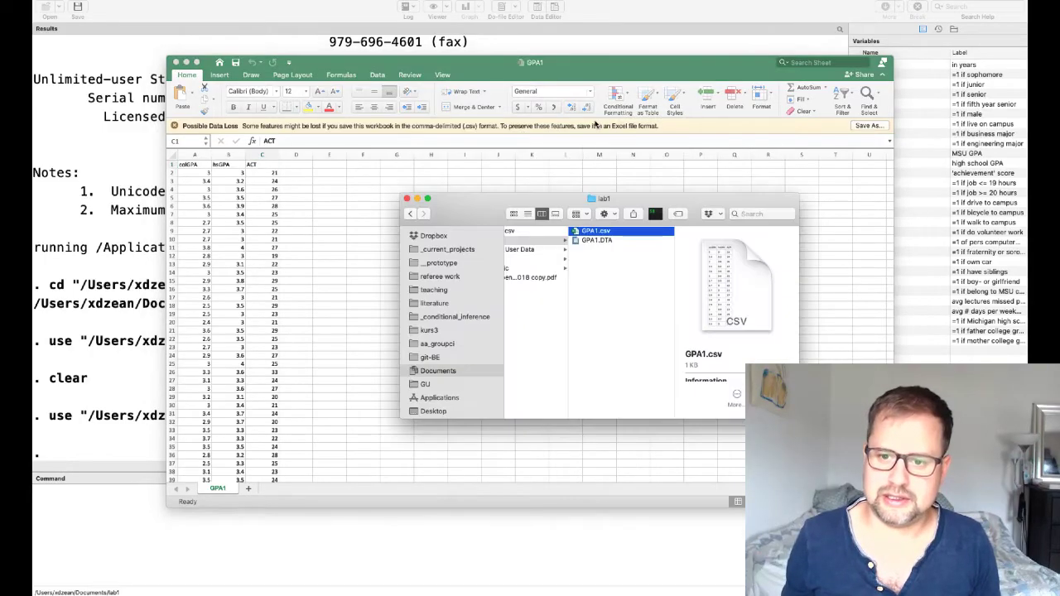
right_click(596, 235)
mouse_move(618, 250)
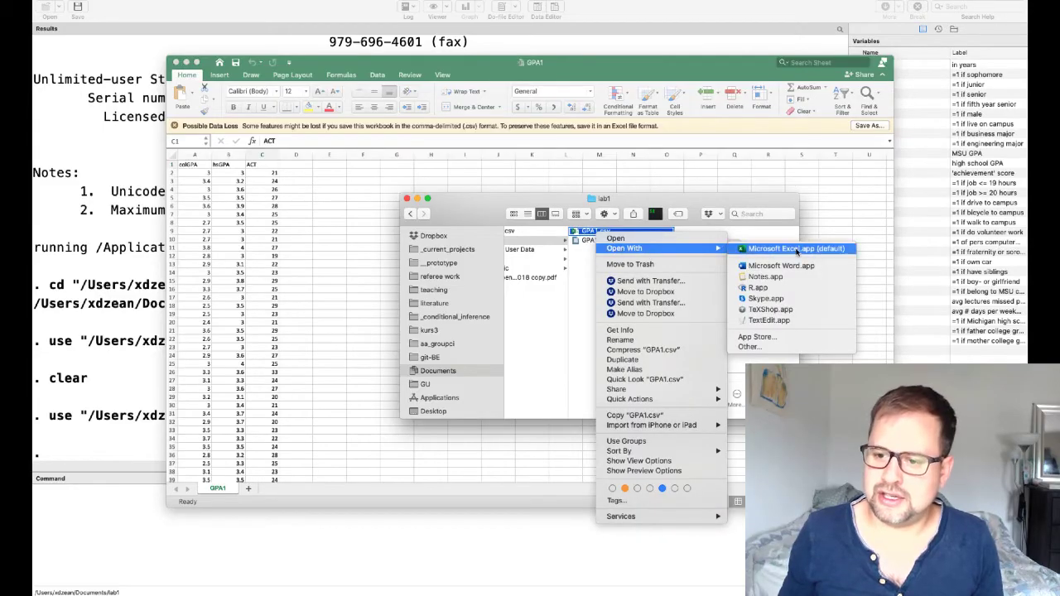
left_click(750, 347)
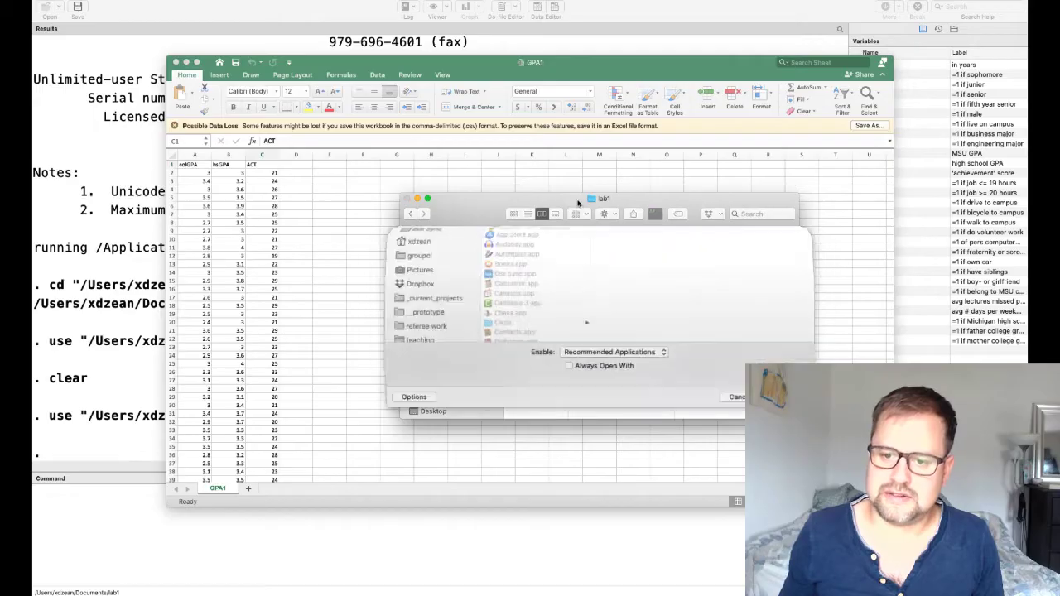
left_click(727, 252)
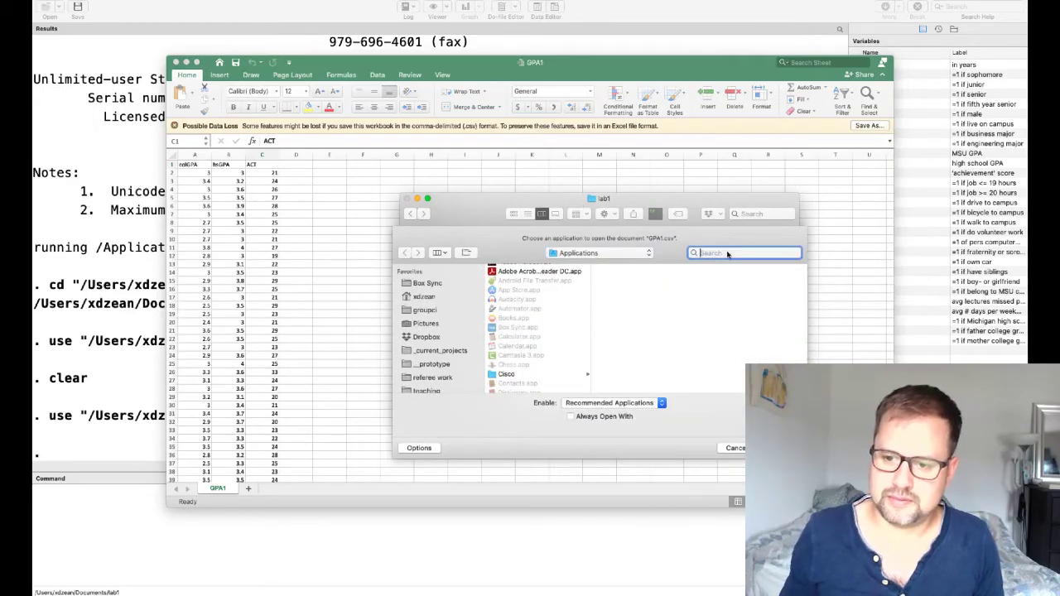
type("subl")
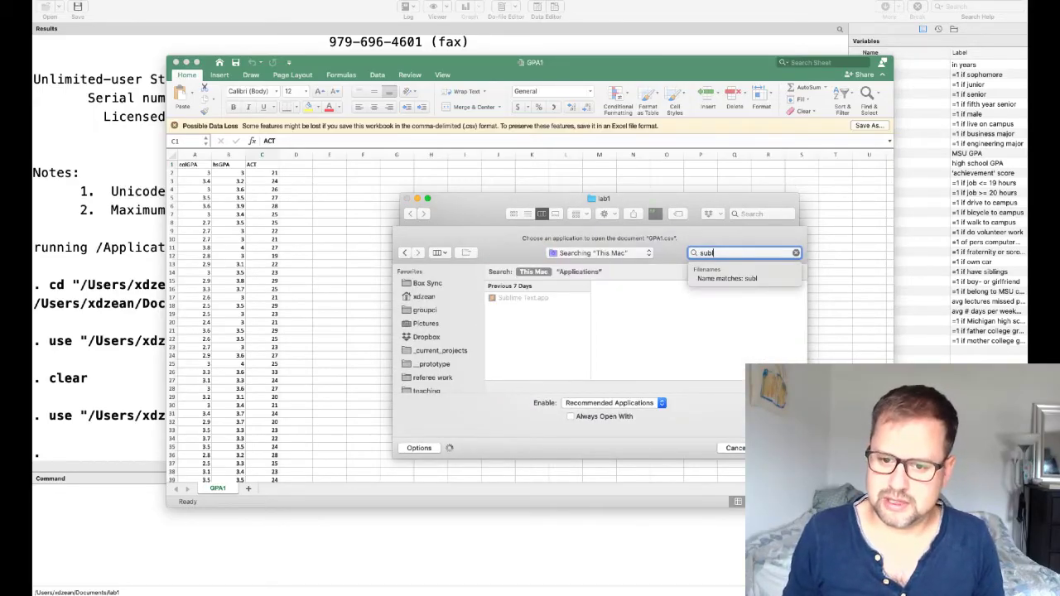
left_click(518, 301)
key("Escape")
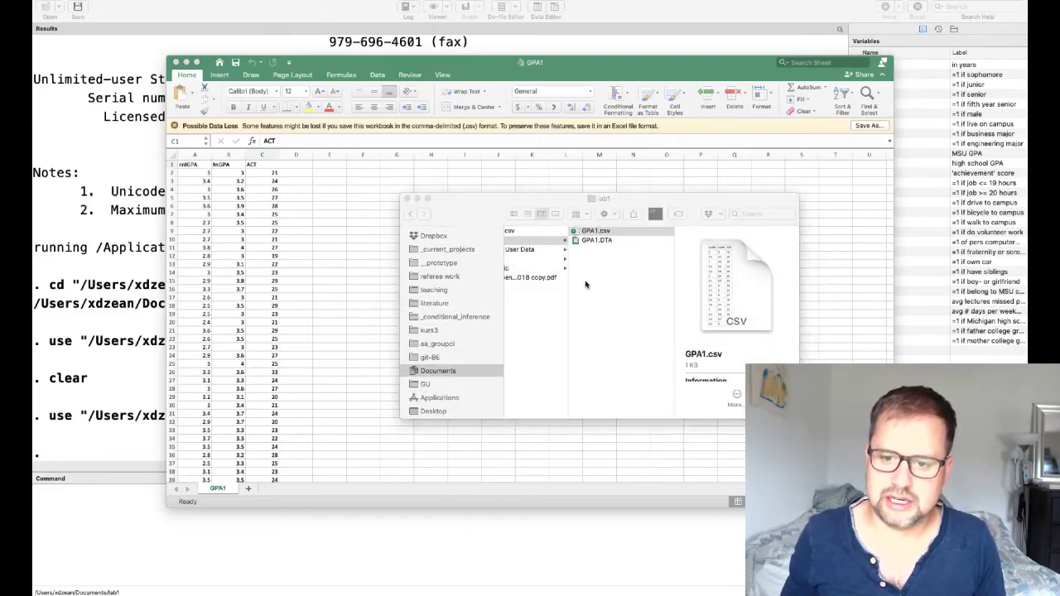
left_click(655, 213)
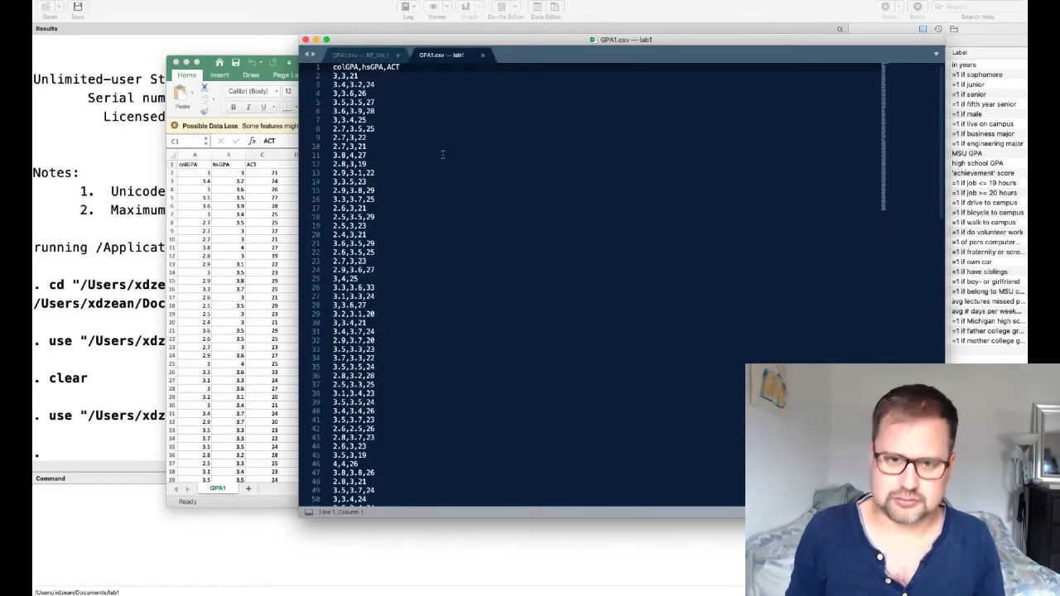
Enlarge the text size of the opened GPA1.csv several times for easier reading
key("super+equal")
key("super+equal")
key("super+equal")
key("super+equal")
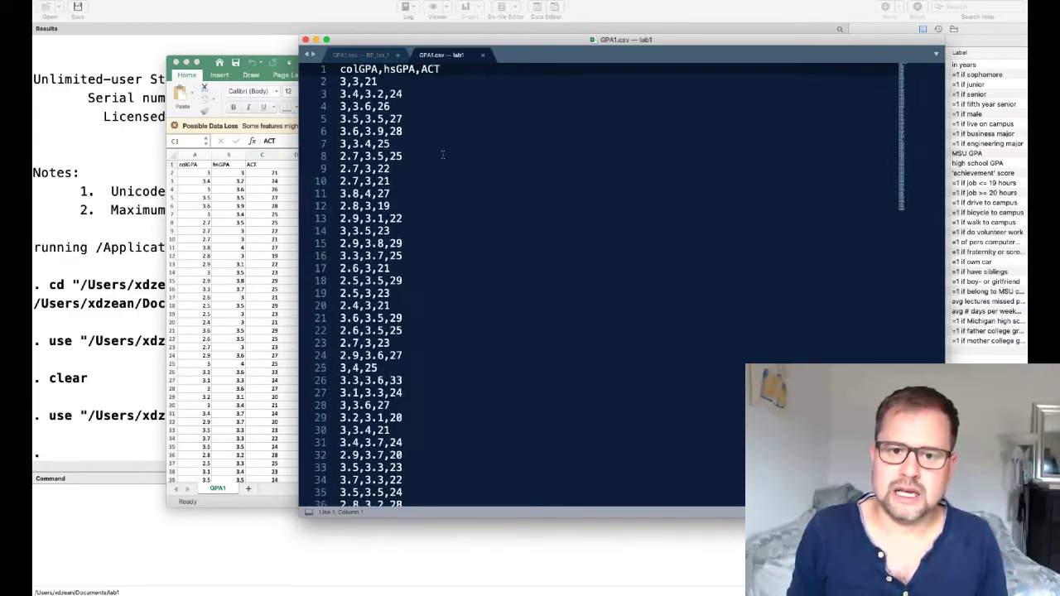
key("super+equal")
key("super+equal")
key("super+equal")
key("super+equal")
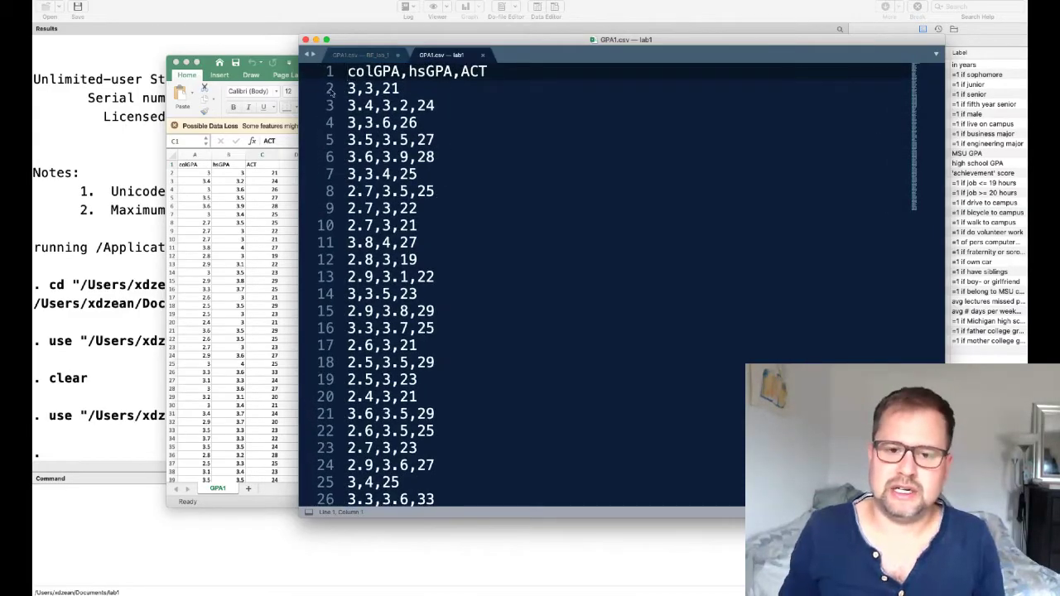
Examine how commas separate the variable names in line 1 and the matching values in line 2
left_click_drag(347, 72, 409, 74)
left_click(494, 72)
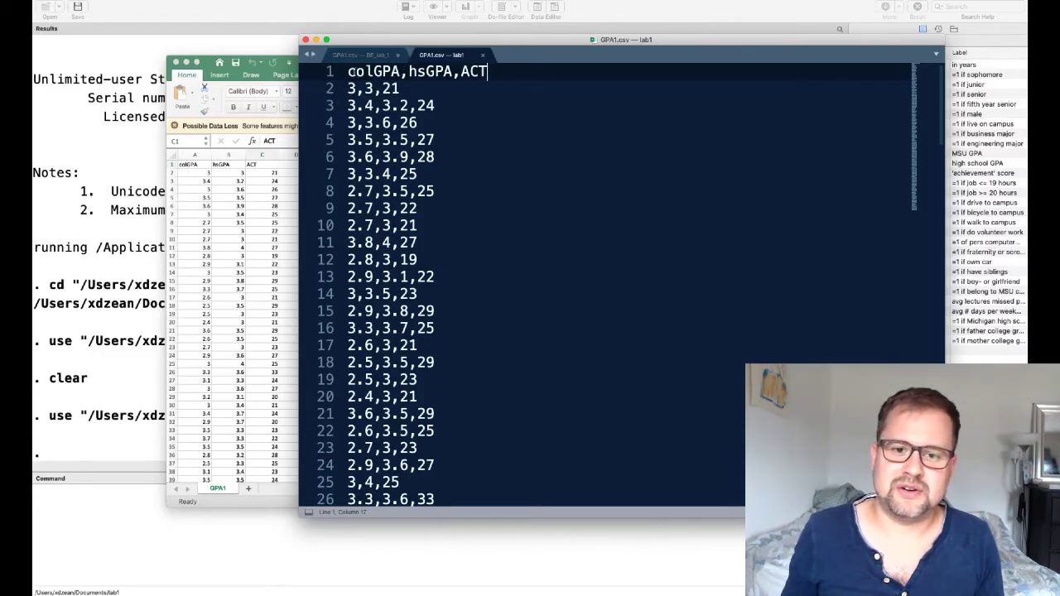
left_click_drag(349, 71, 488, 71)
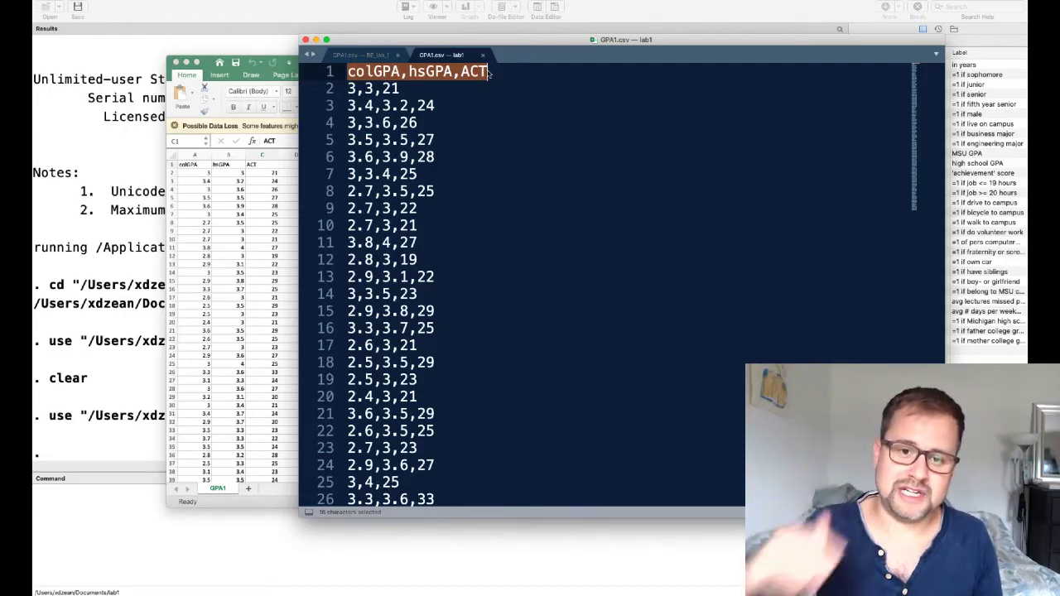
left_click(358, 89)
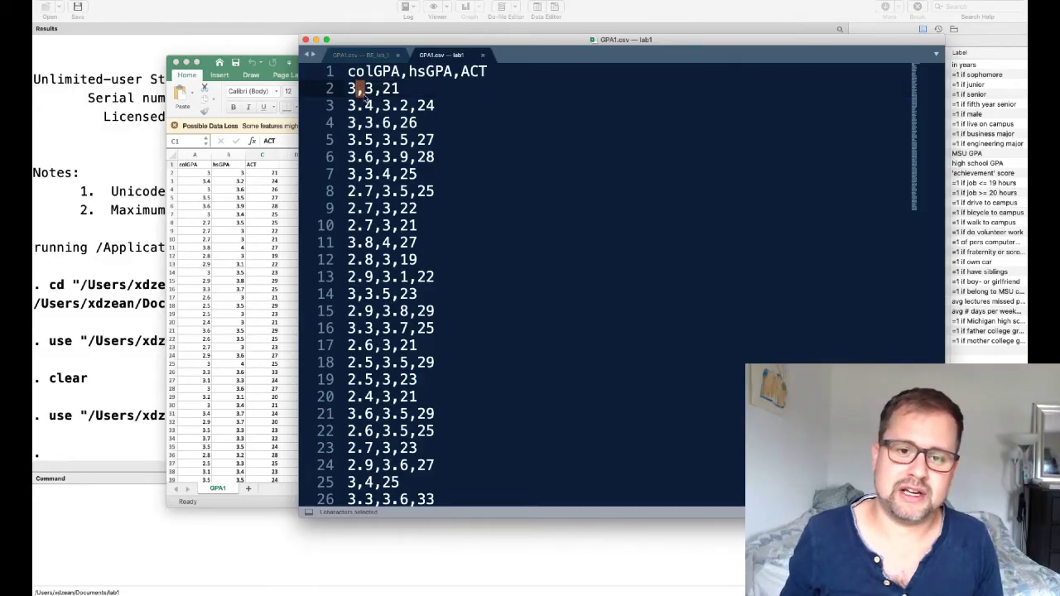
double_click(352, 89)
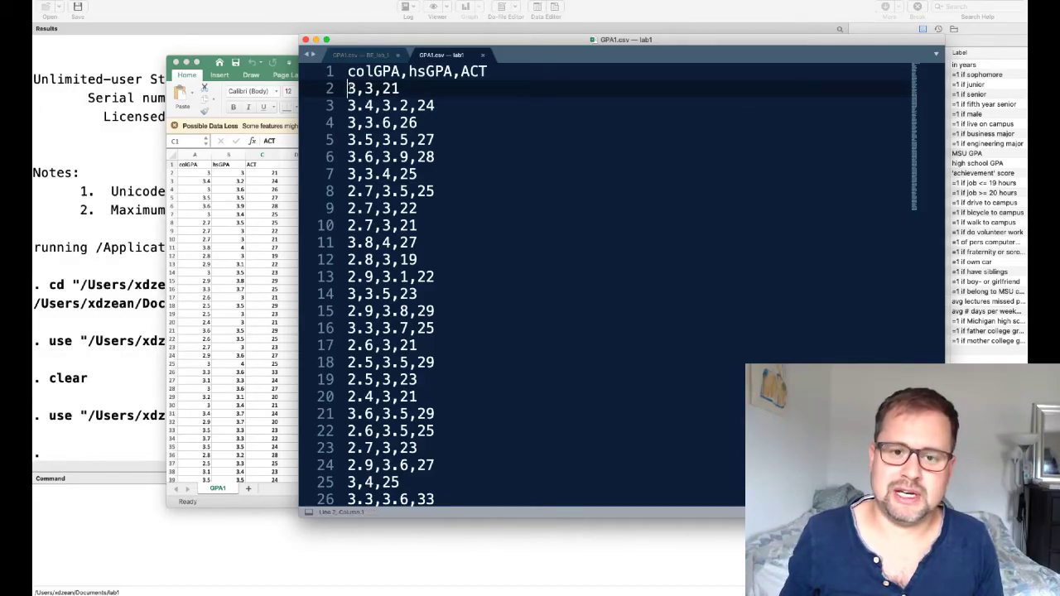
double_click(369, 89)
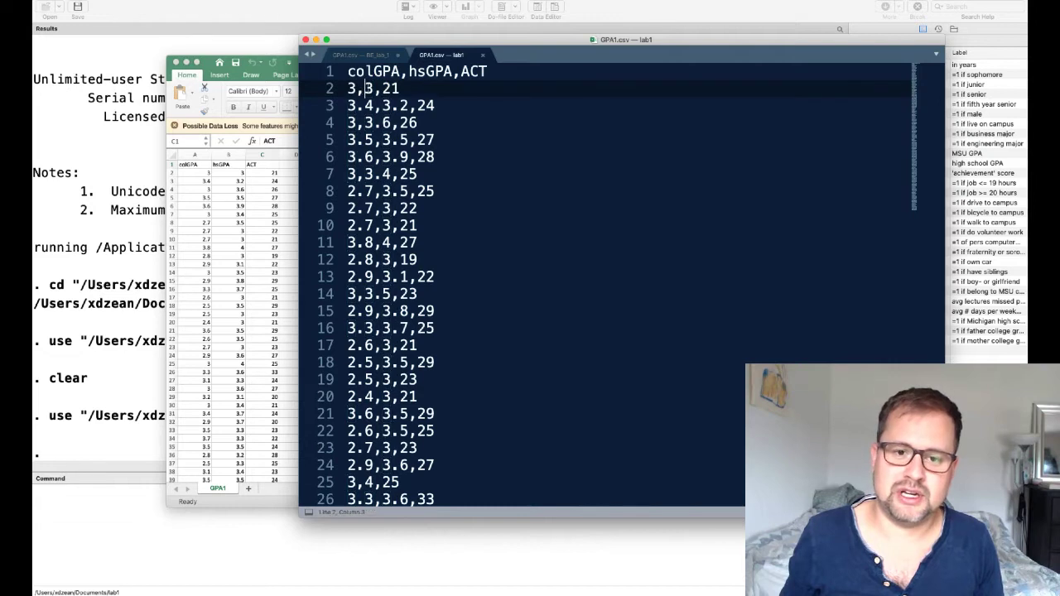
double_click(391, 88)
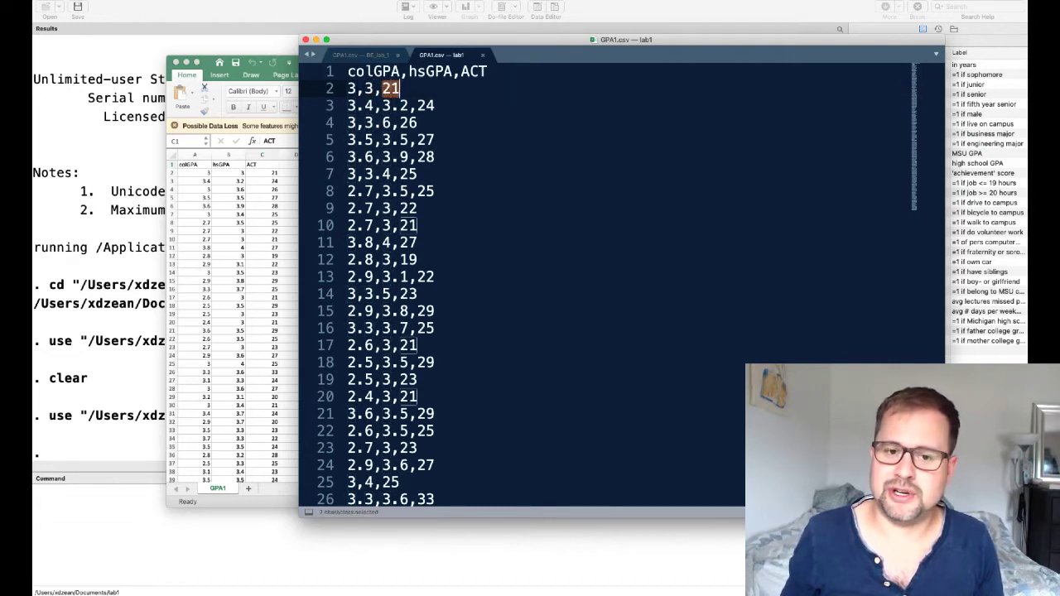
left_click(418, 123)
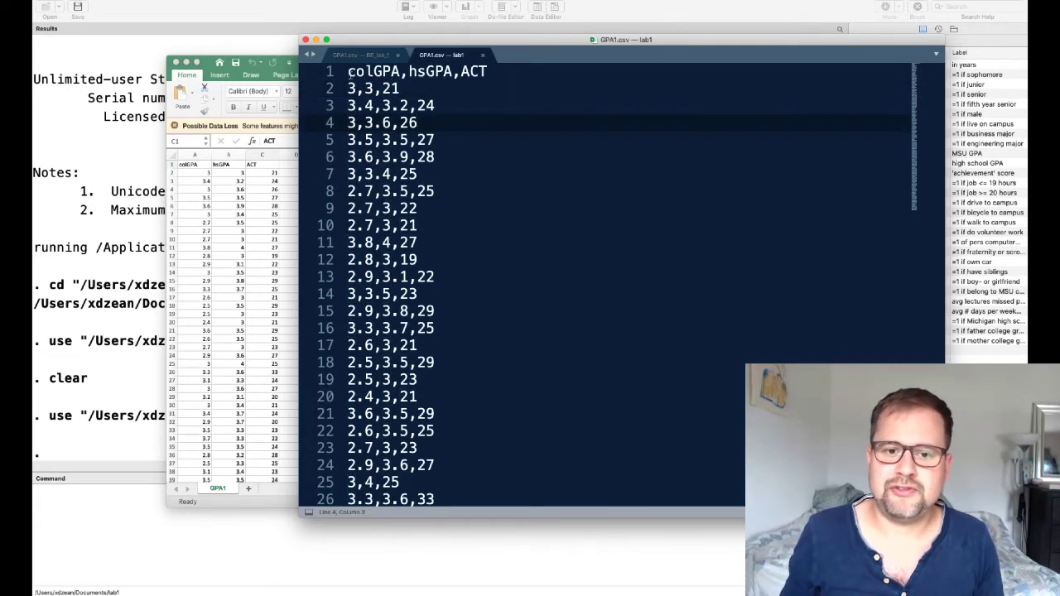
Compare the header names colGPA, hsGPA and ACT with the comma-separated data rows beneath them
double_click(399, 73)
left_click_drag(396, 73, 509, 72)
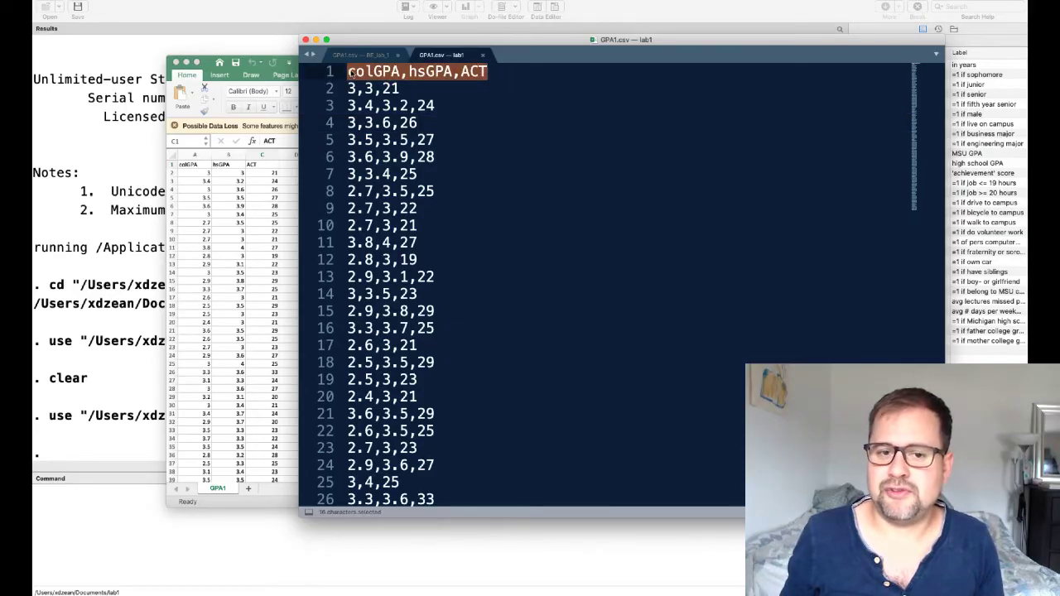
left_click(493, 72)
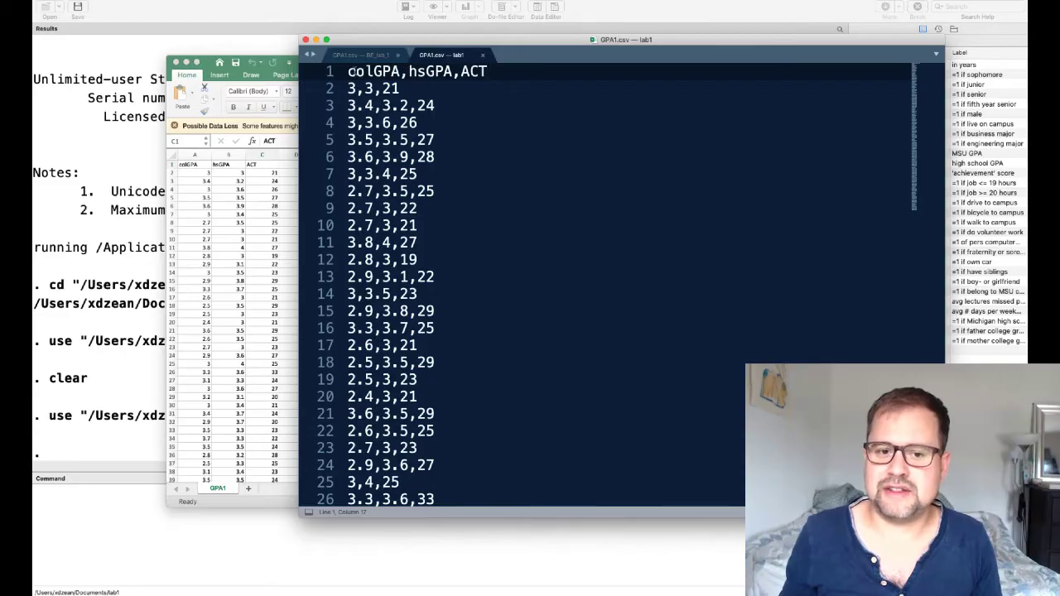
left_click_drag(348, 71, 379, 72)
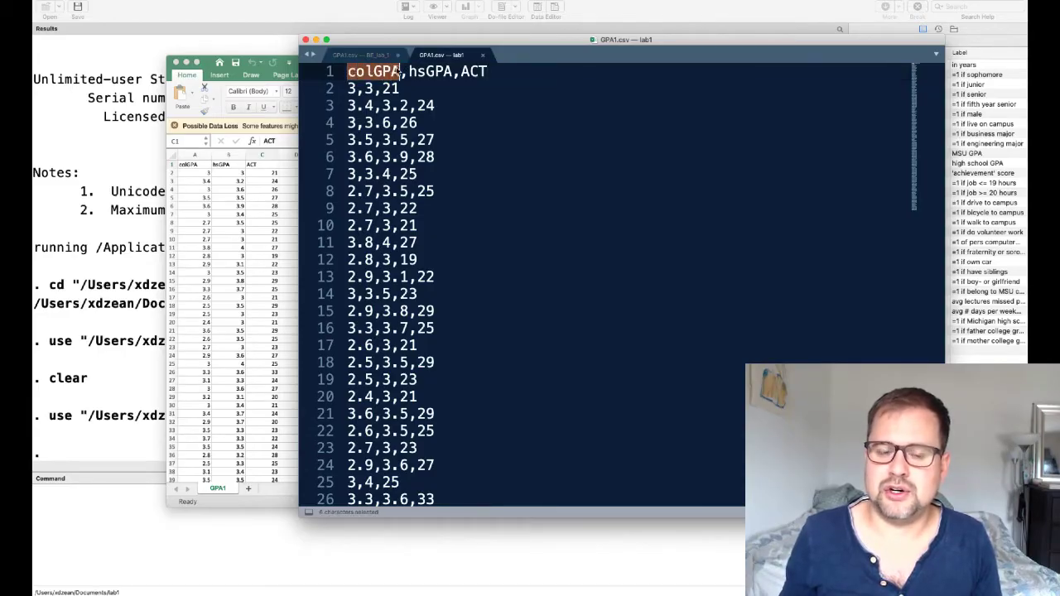
left_click(444, 73)
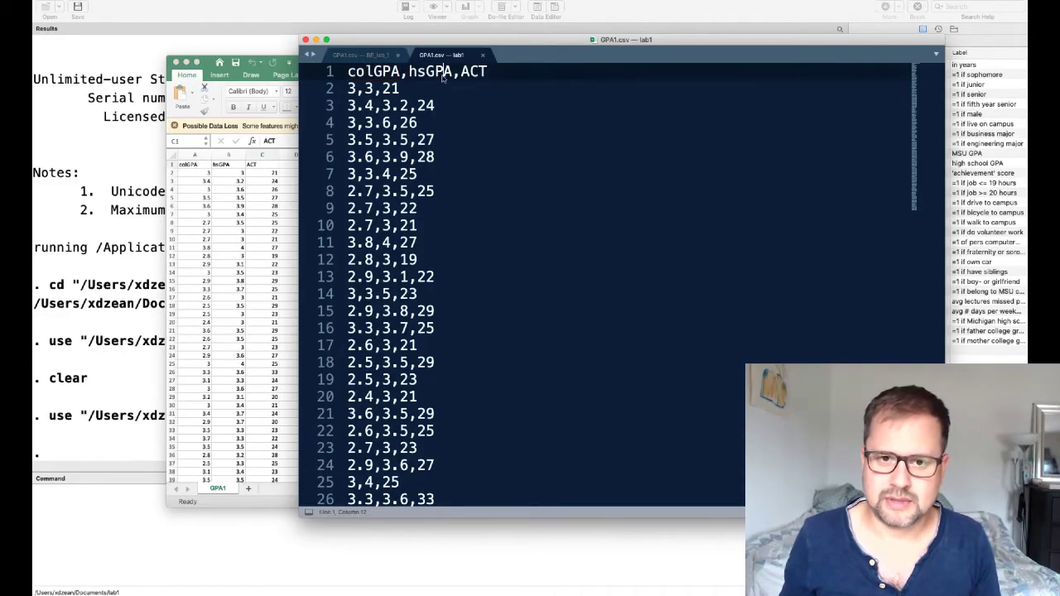
scroll(423, 104, "down", 1)
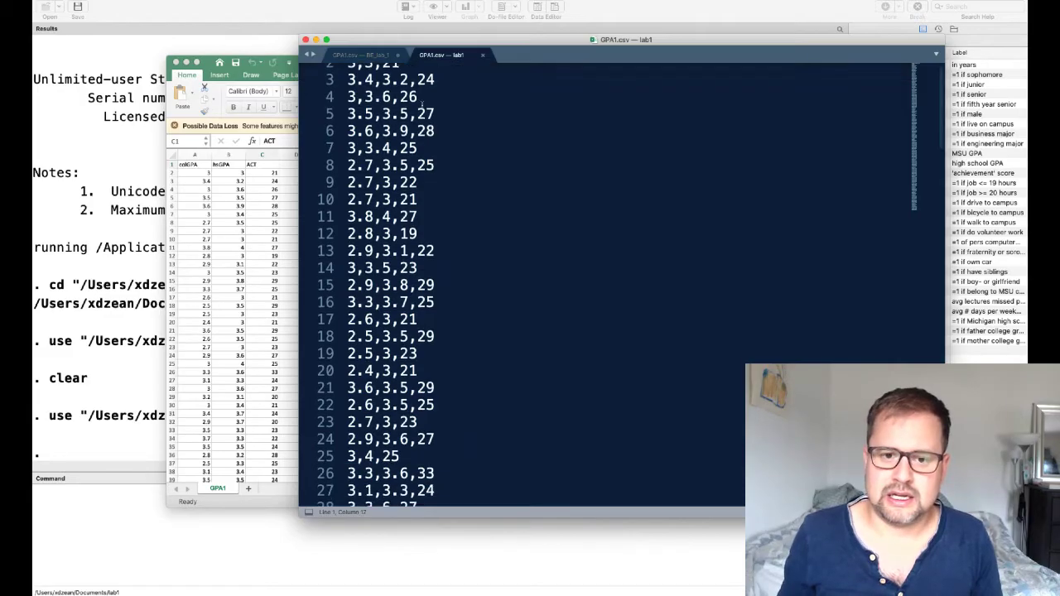
scroll(423, 104, "up", 1)
scroll(422, 104, "down", 3)
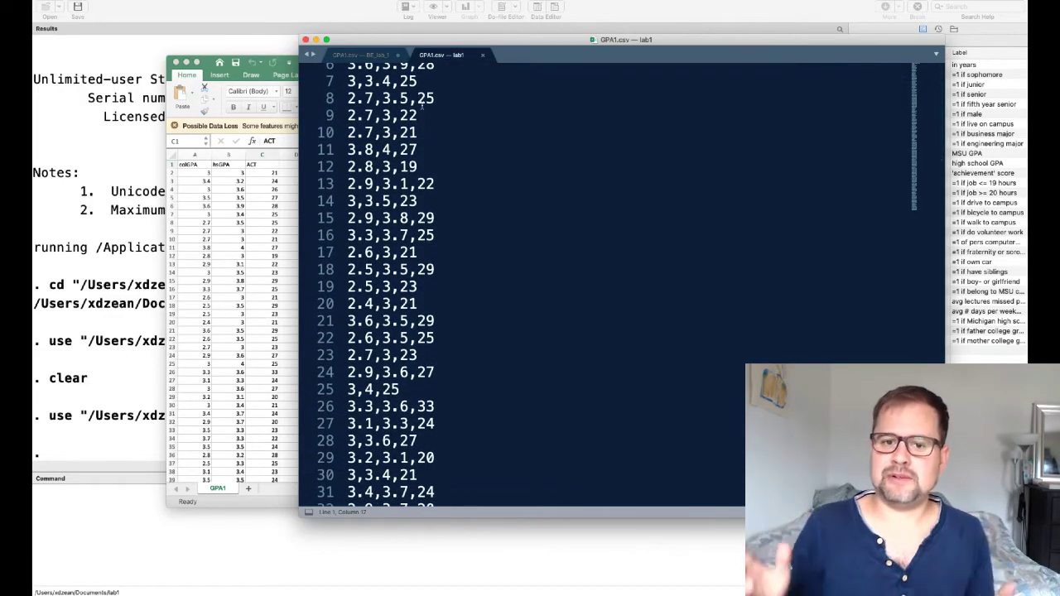
scroll(434, 197, "up", 3)
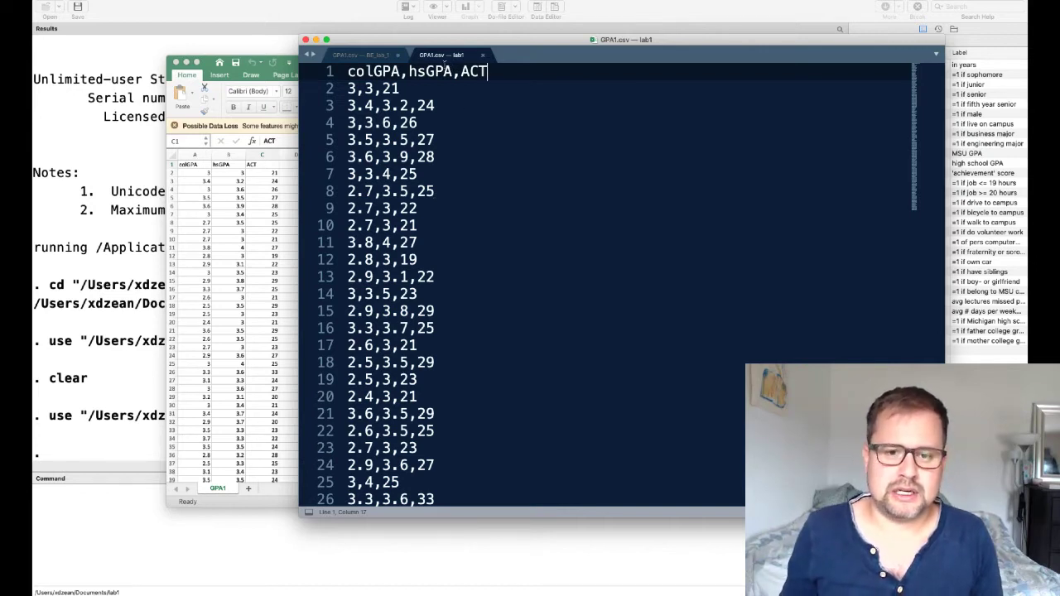
Switch back to Stata and clear the GPA1.DTA dataset from memory
left_click(448, 94)
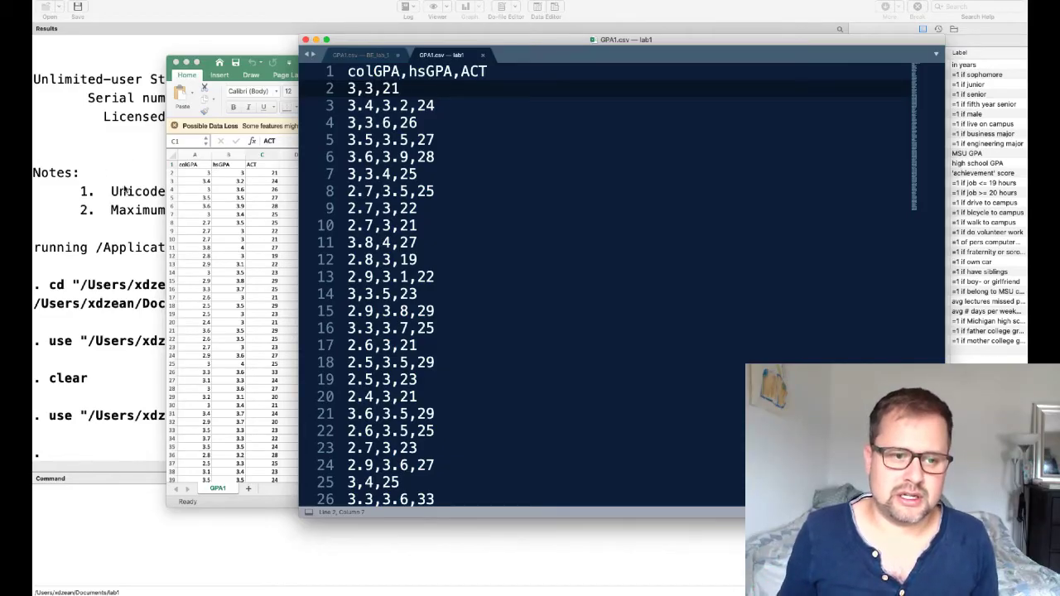
left_click(125, 191)
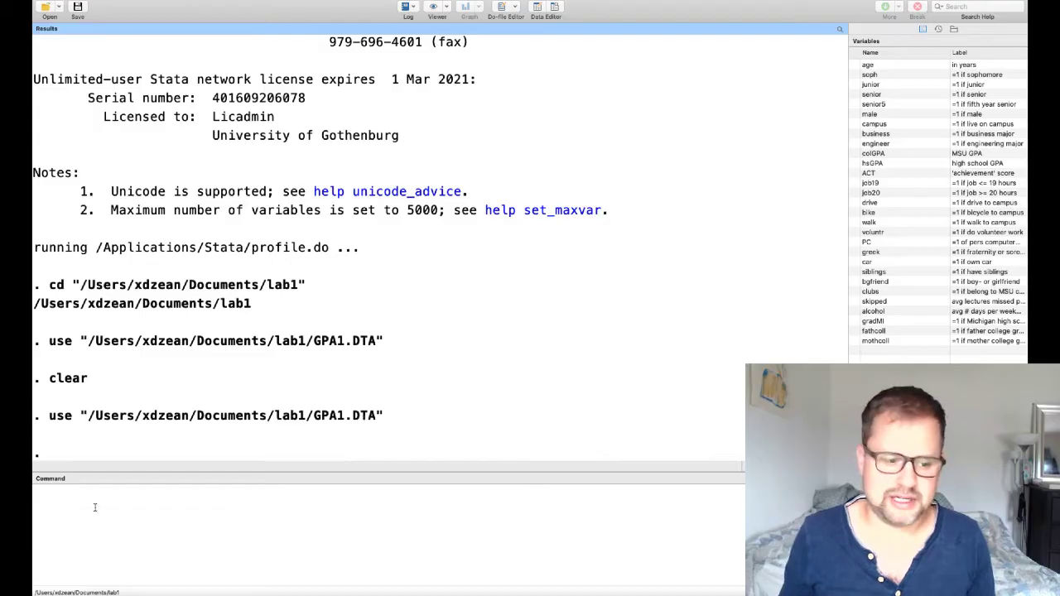
left_click(130, 502)
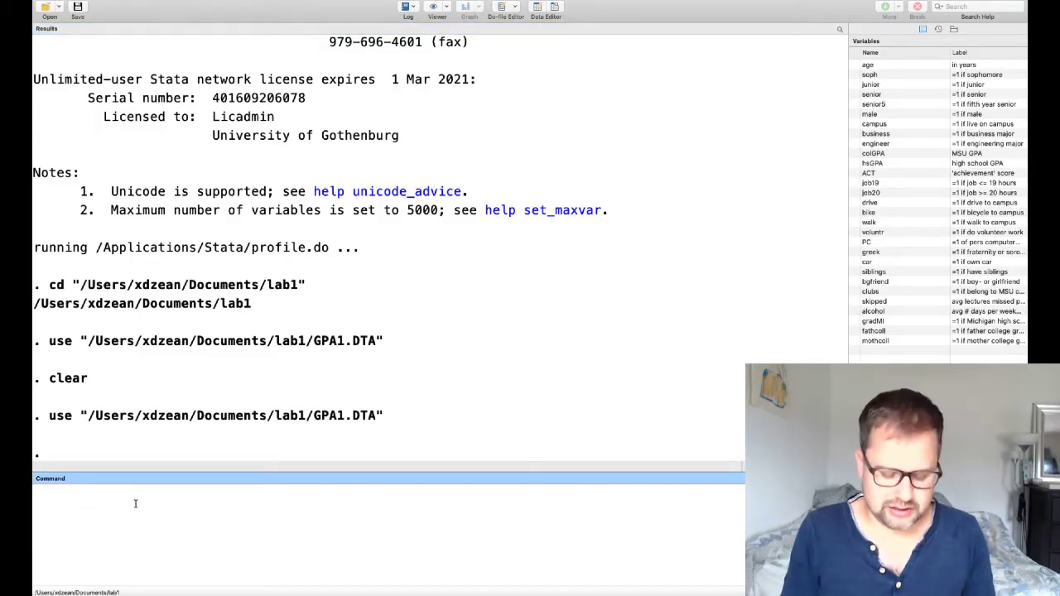
type("clear")
key("Return")
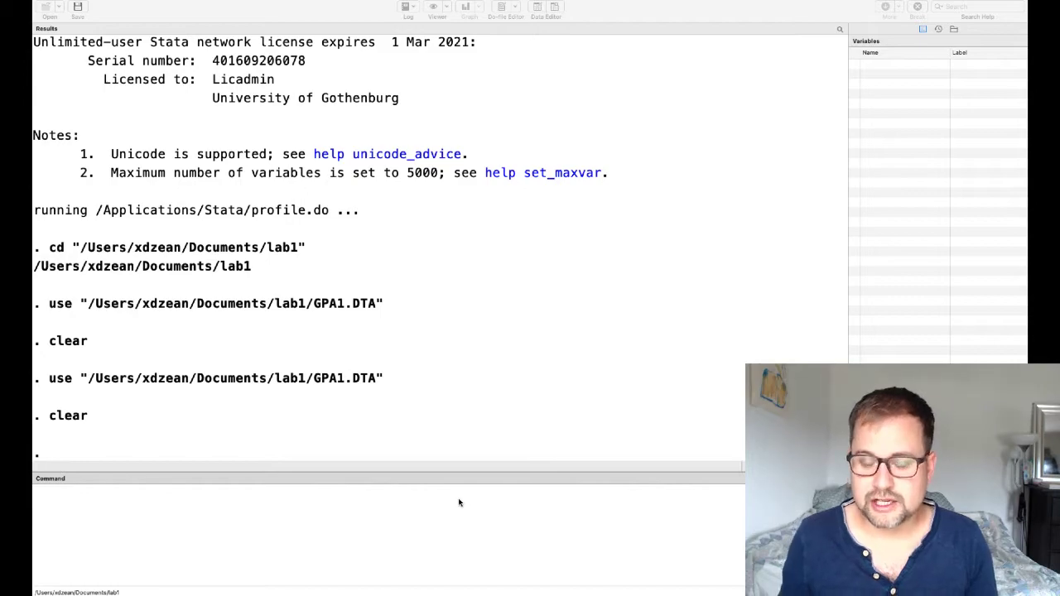
Open the Safari browser and search Google for "stata import csv"
key("F4")
type("sa")
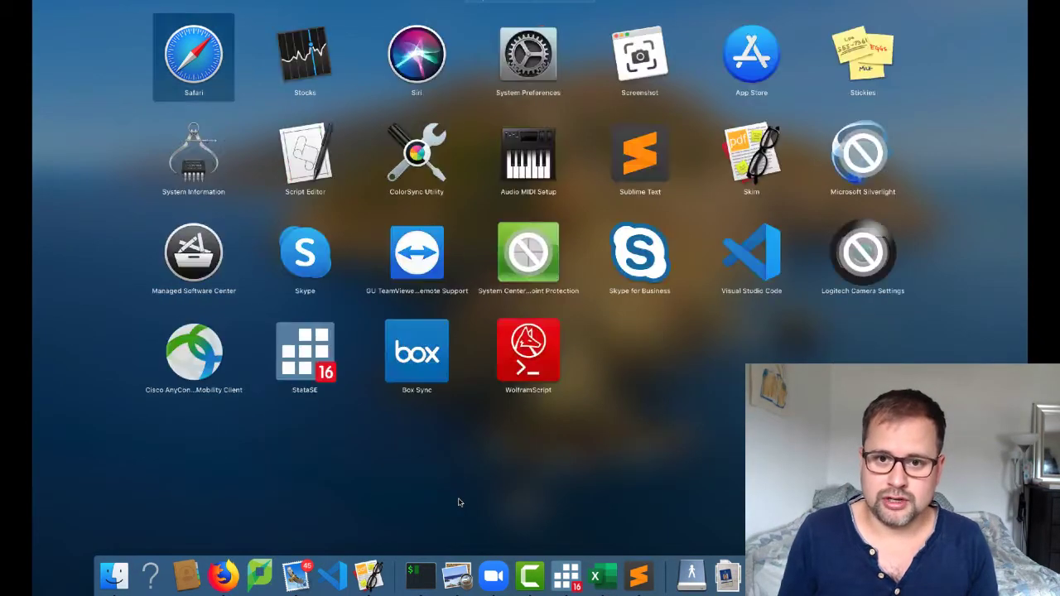
left_click(535, 27)
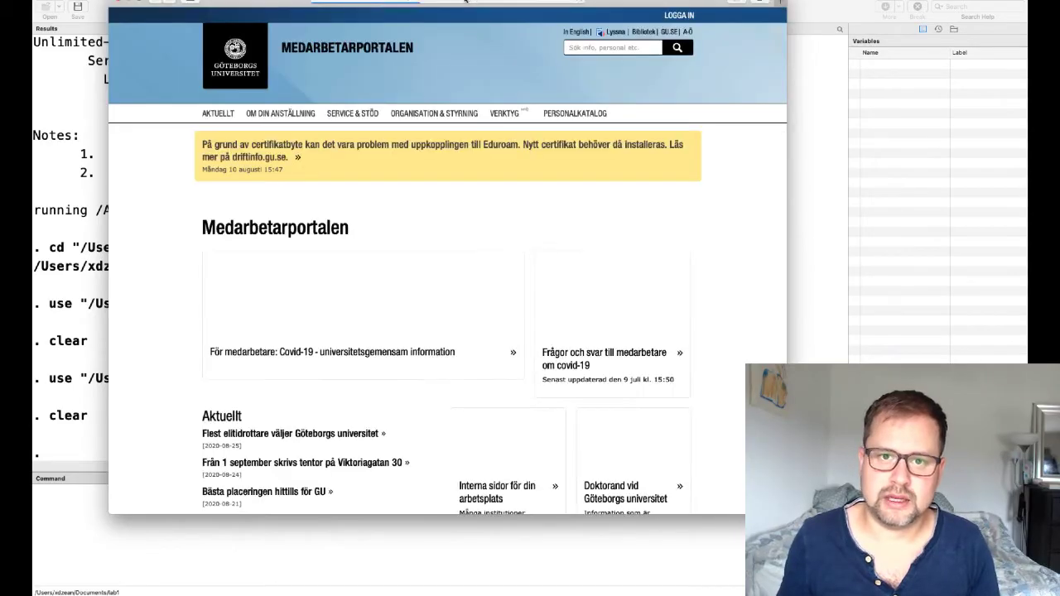
left_click(479, 2)
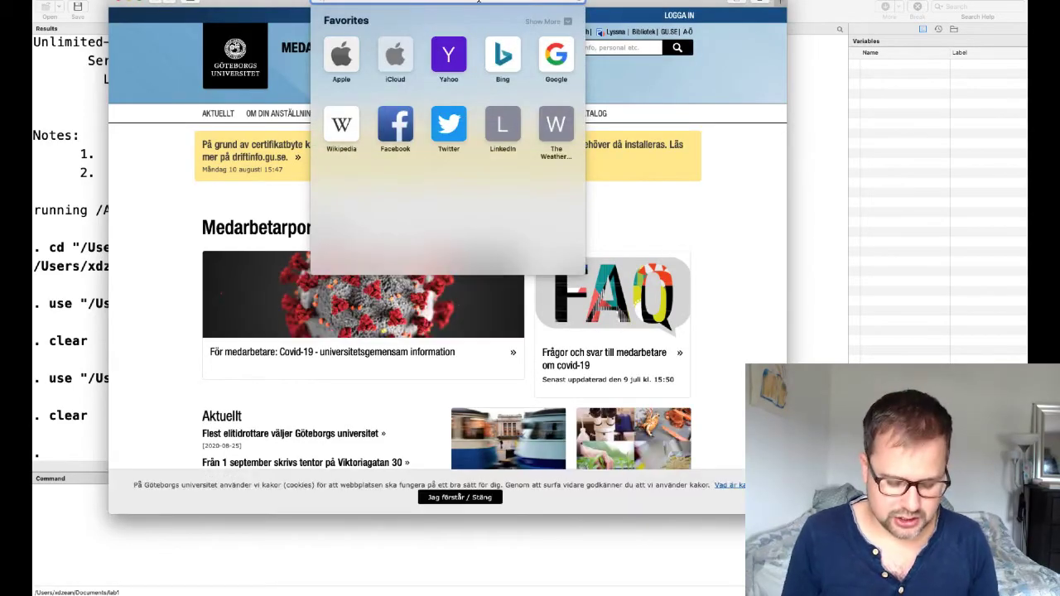
type("stata")
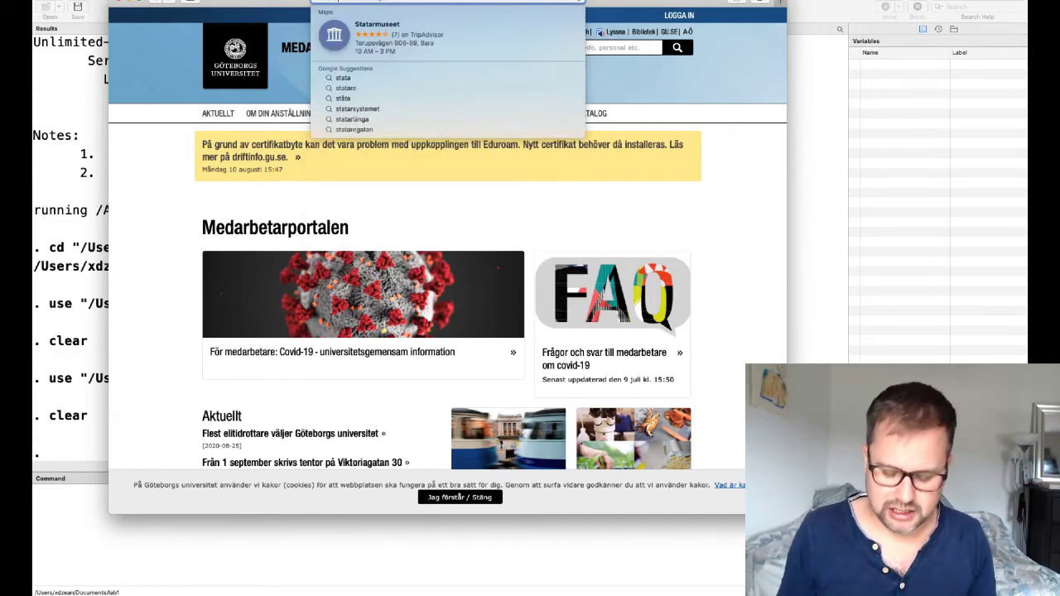
type(" impor")
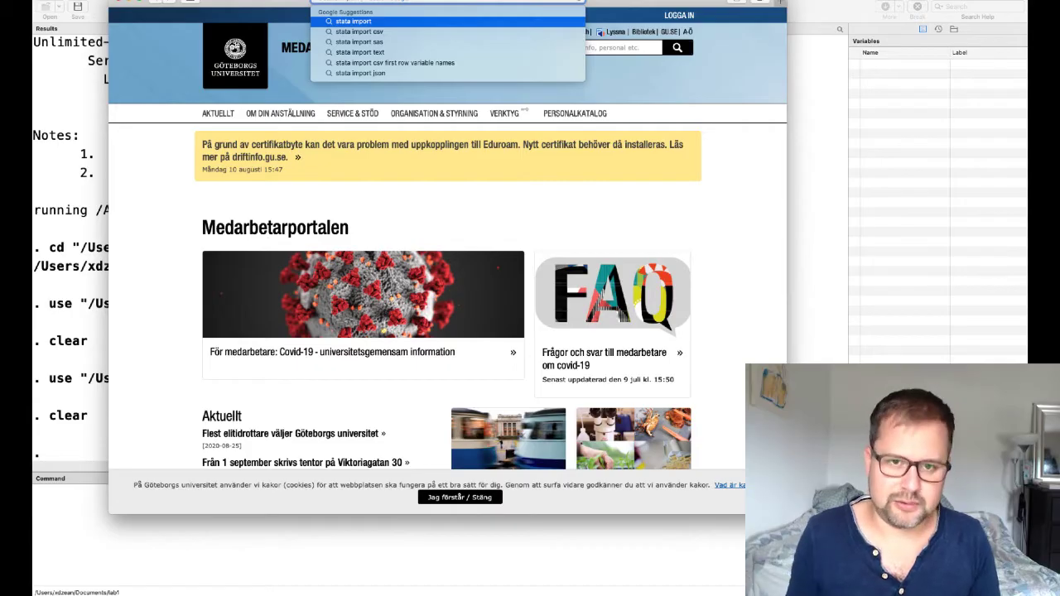
left_click(391, 33)
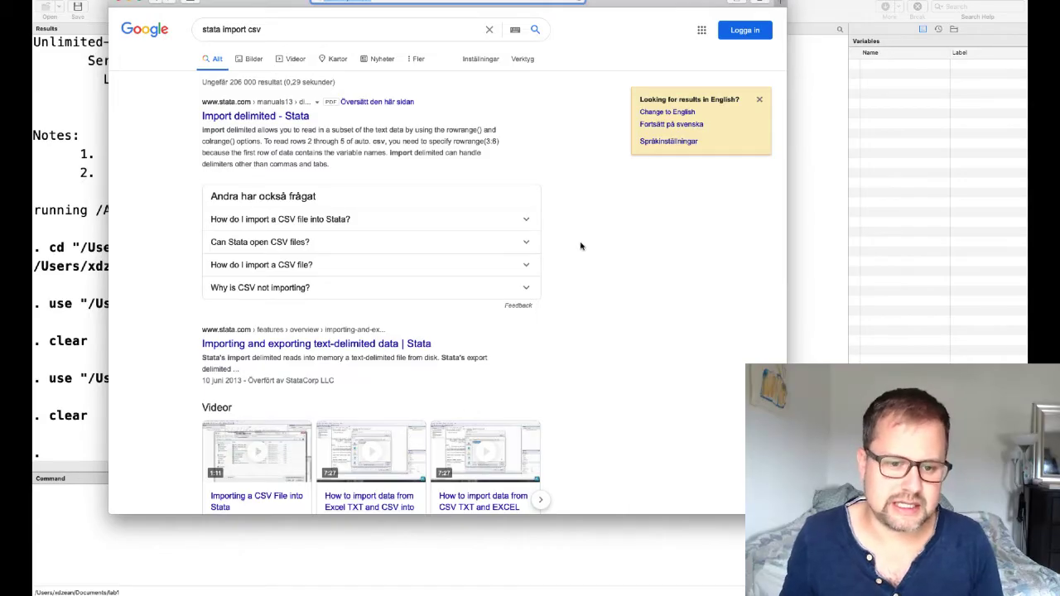
Look through the search results and open the "Importing and exporting text-delimited data" page from Stata
scroll(317, 254, "down", 2)
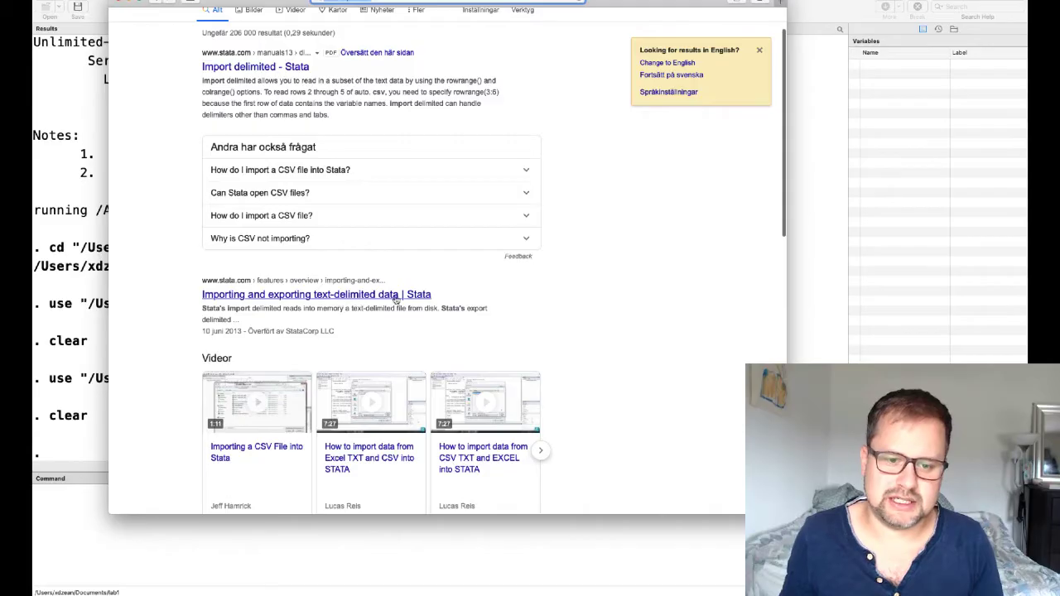
scroll(400, 298, "down", 1)
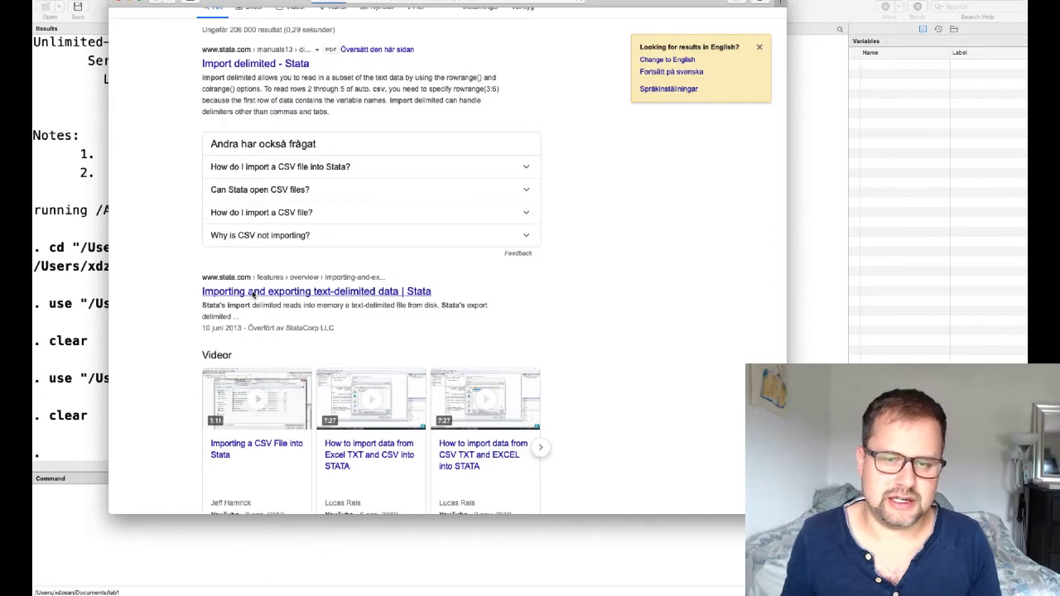
left_click(287, 289)
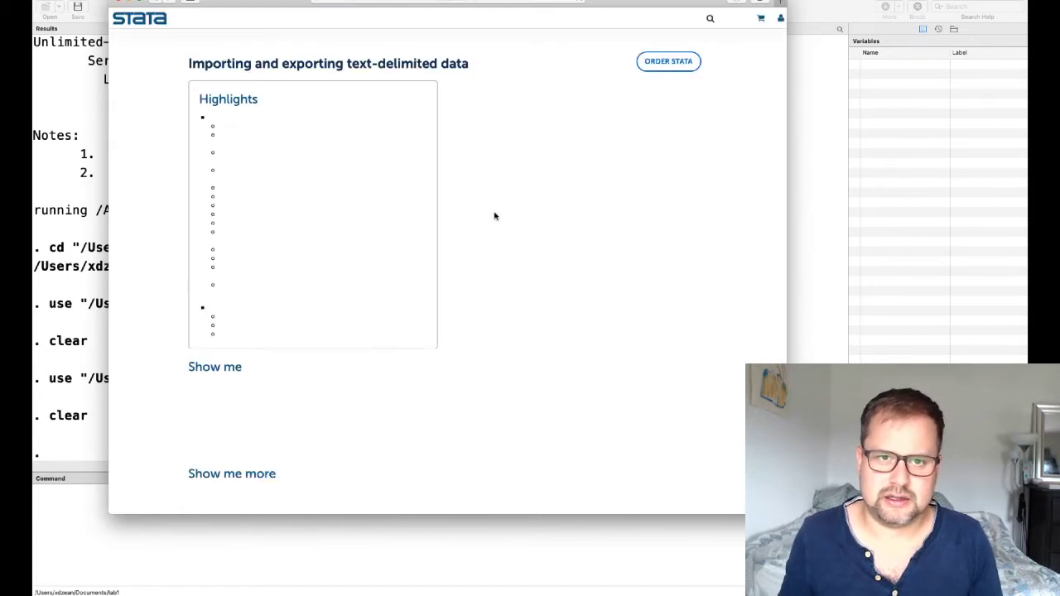
Examine the page's import highlights, the import dialog screenshot and the text naming the import commands
scroll(381, 217, "down", 1)
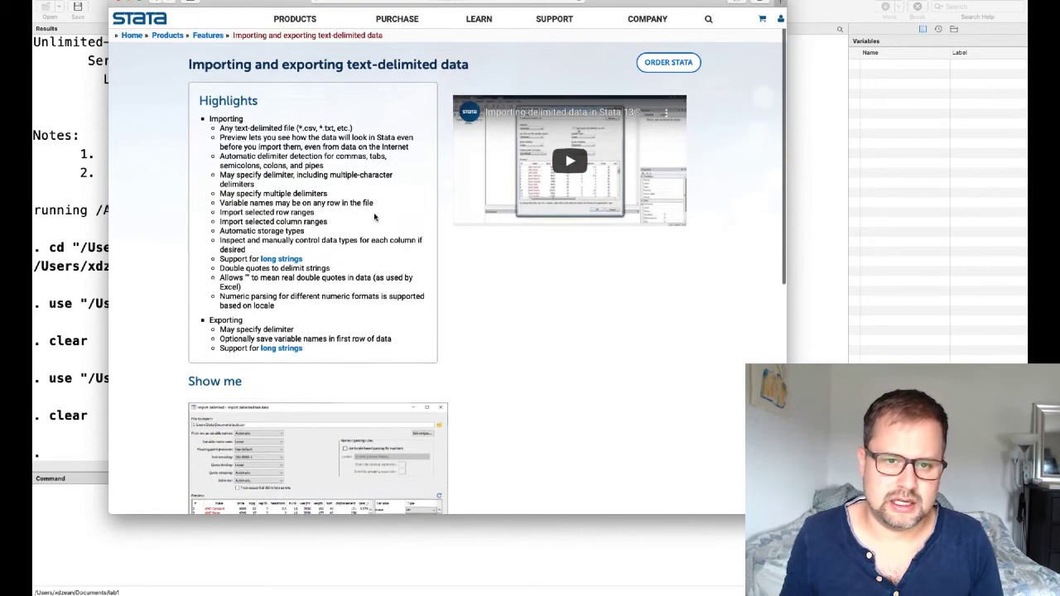
scroll(428, 216, "up", 1)
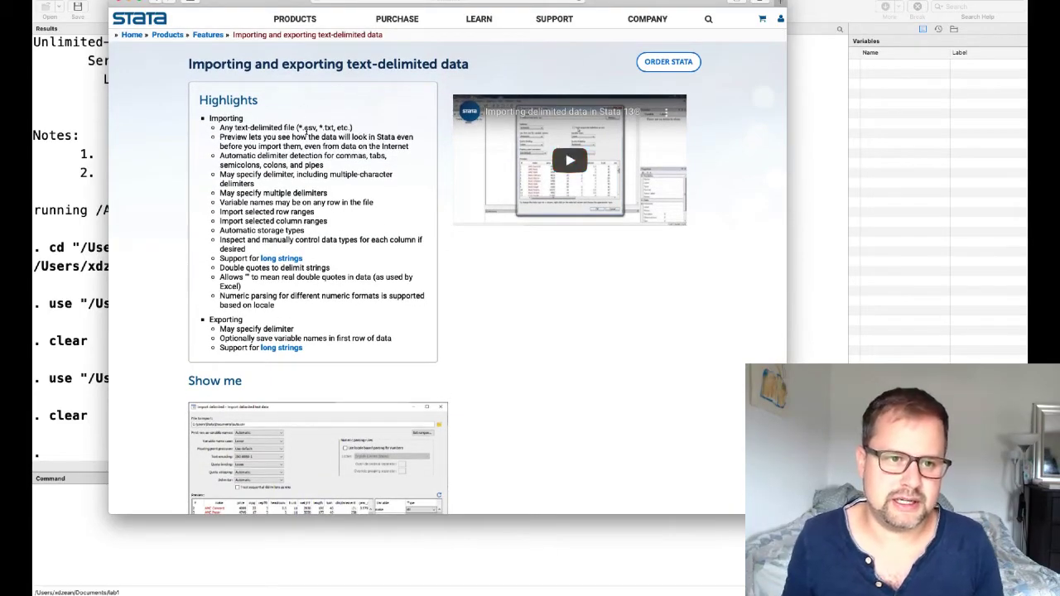
scroll(304, 129, "down", 1)
scroll(330, 131, "down", 4)
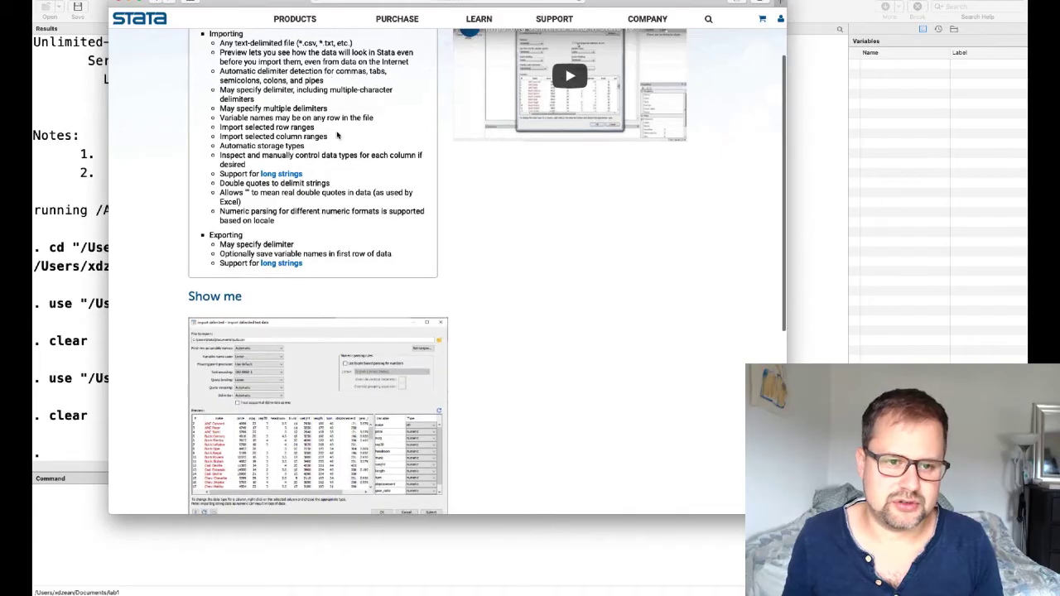
scroll(294, 233, "down", 10)
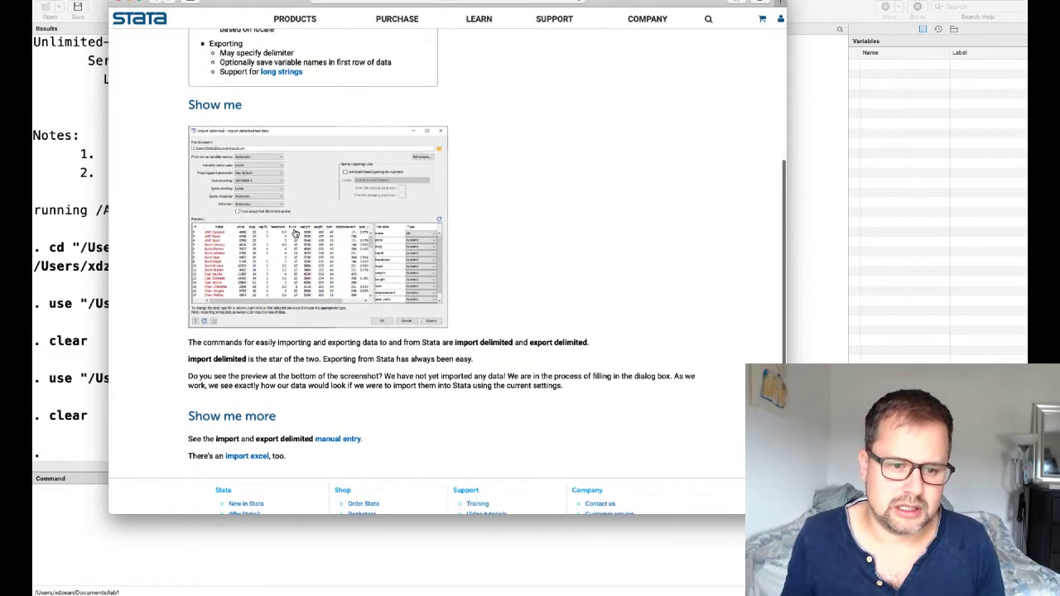
scroll(294, 232, "up", 3)
scroll(293, 235, "down", 3)
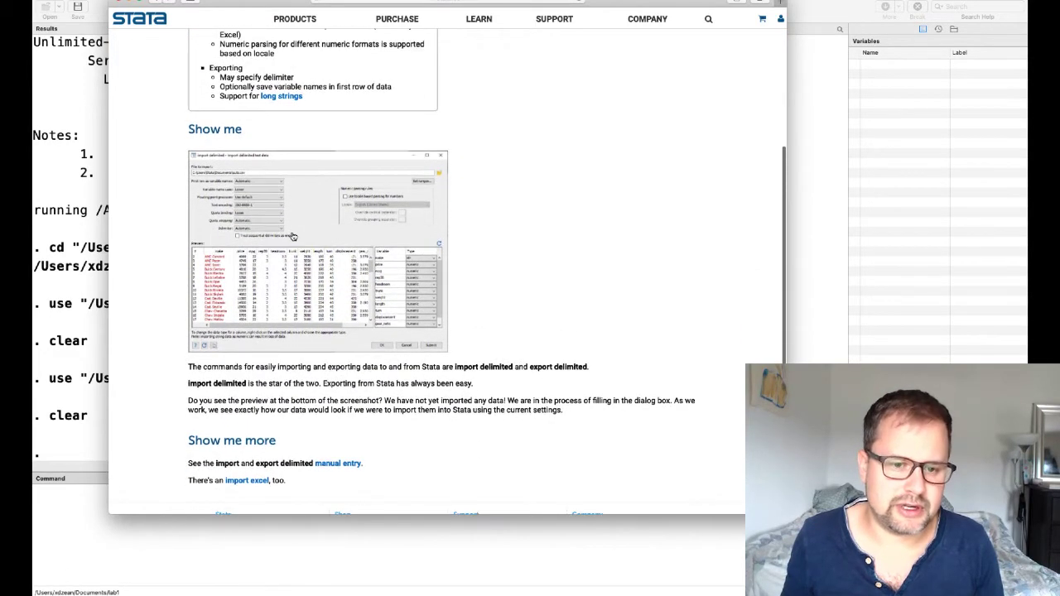
scroll(292, 236, "up", 1)
scroll(292, 236, "down", 2)
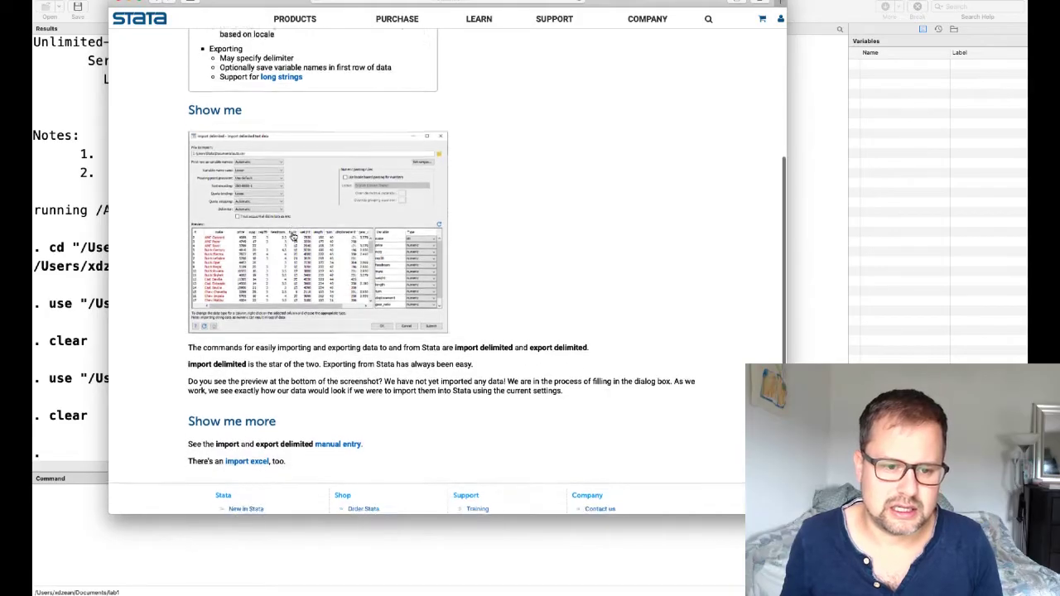
Highlight the command name "import delimited" in the sentence below the dialog screenshot, then clear the selection
left_click_drag(188, 342, 514, 342)
left_click(635, 344)
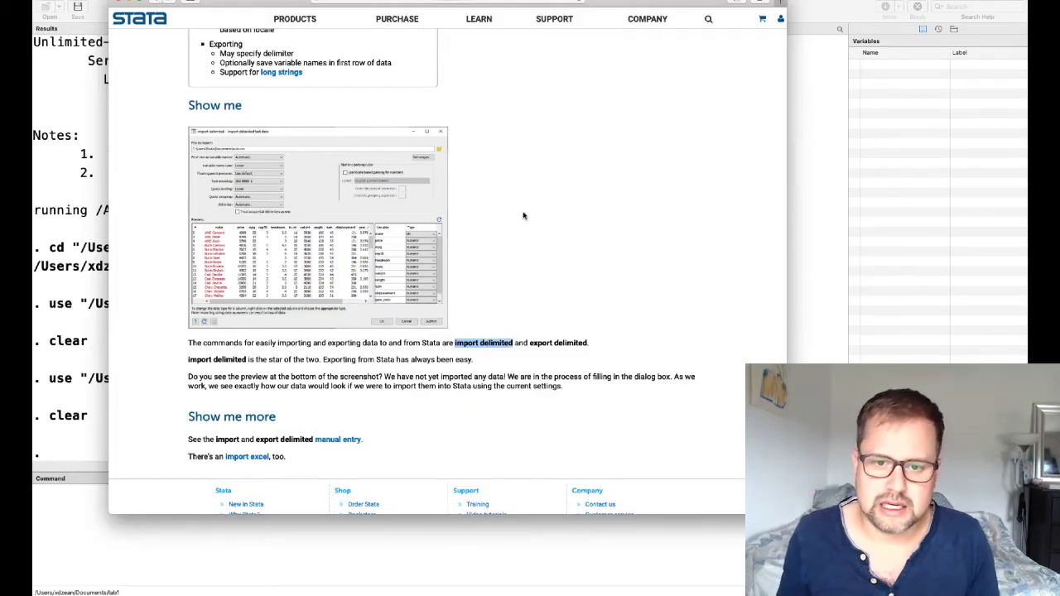
left_click(513, 247)
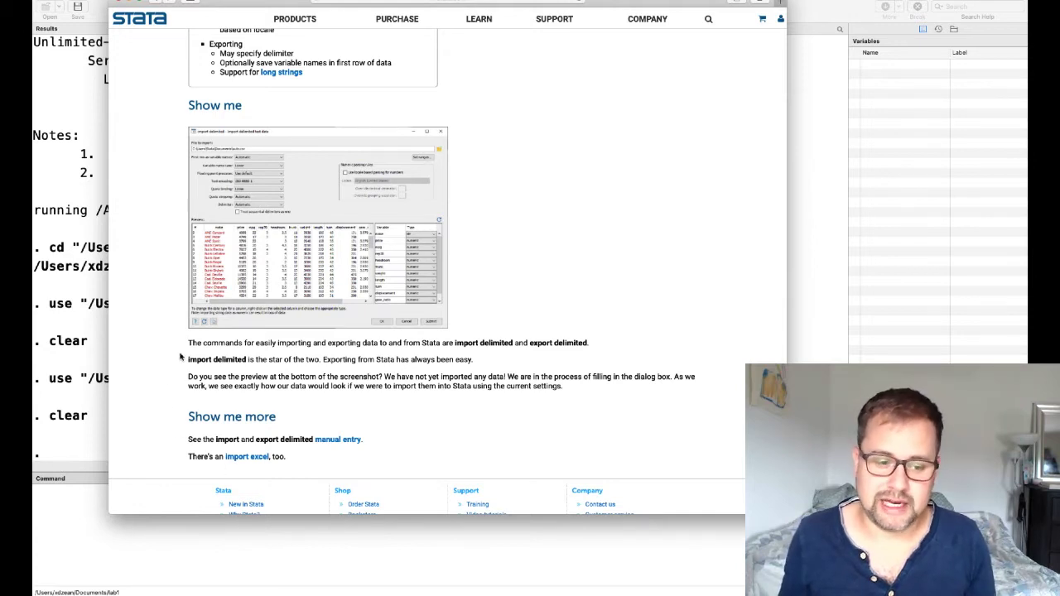
Return to Stata and run "help import delimited" to open the command's documentation
left_click(75, 496)
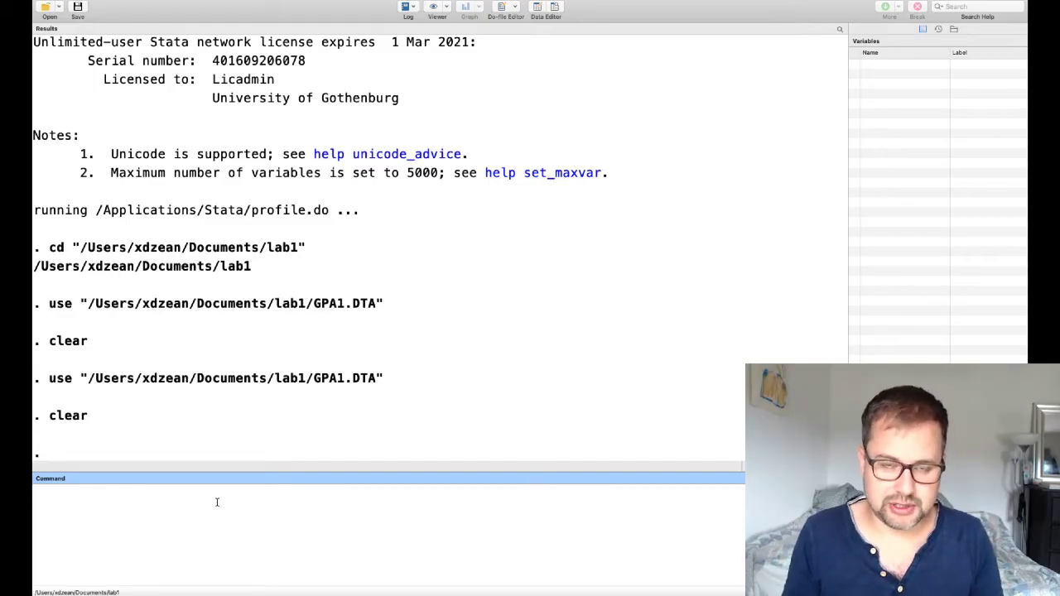
type("h")
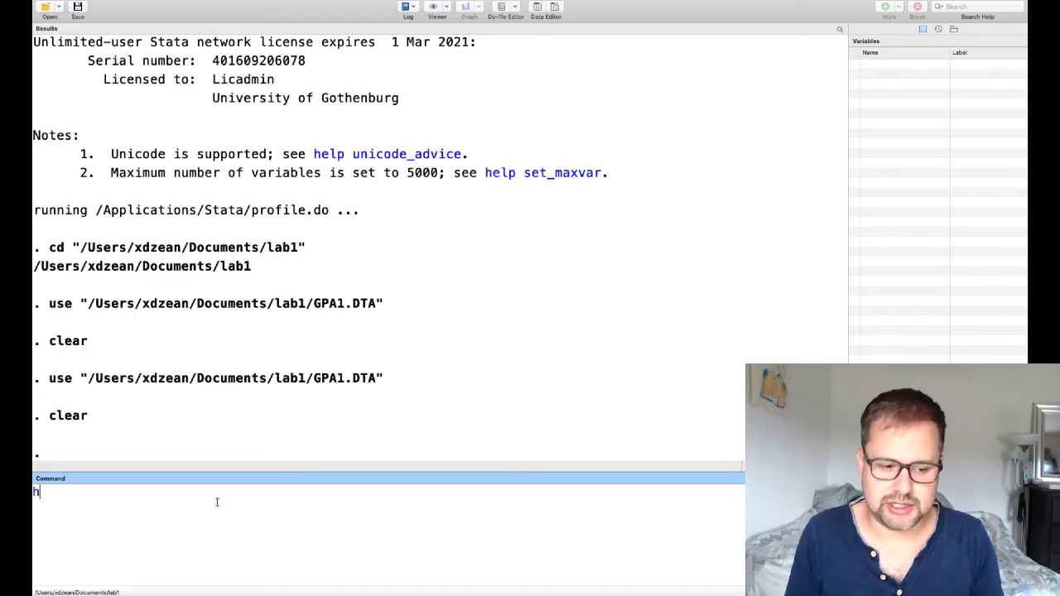
type("elp")
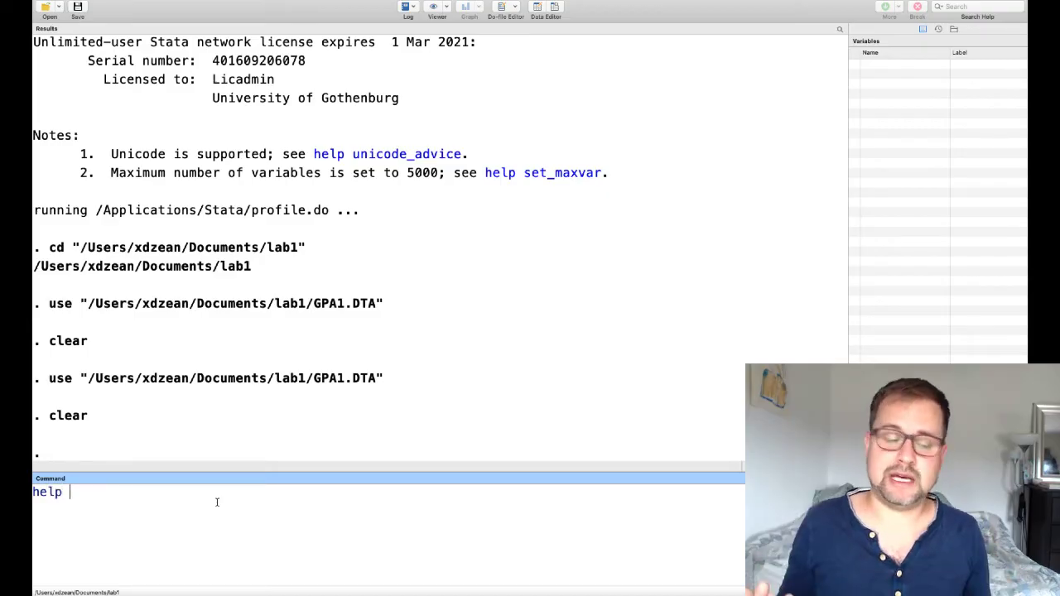
type(" i")
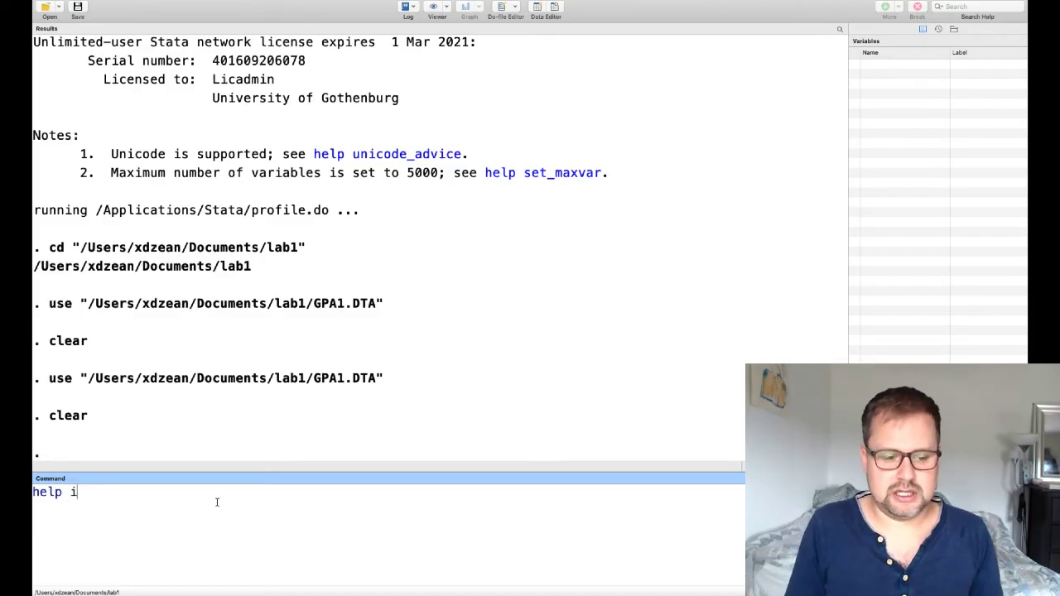
type("mport d")
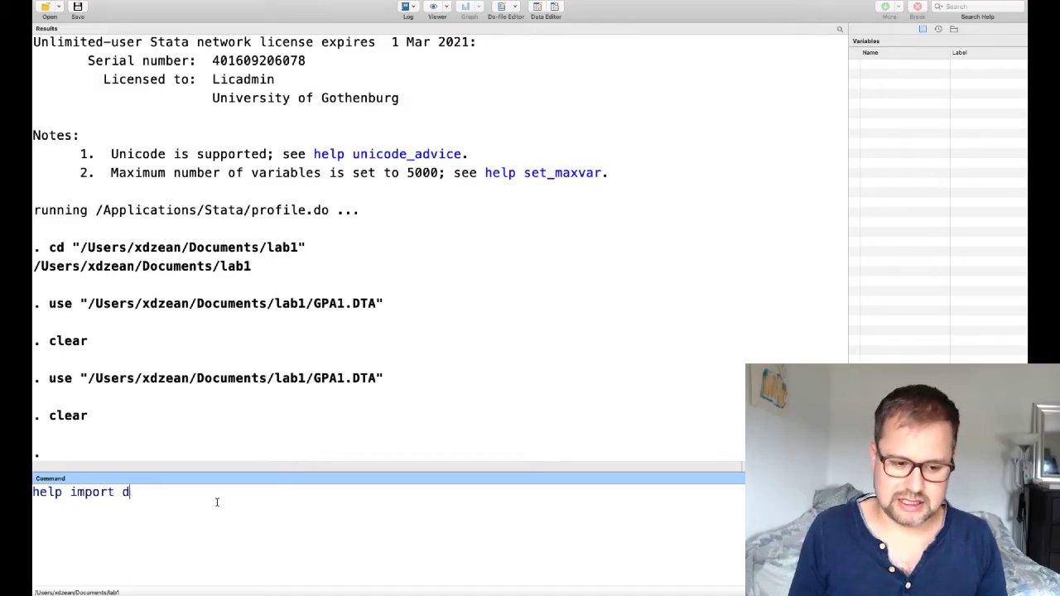
type("elimited")
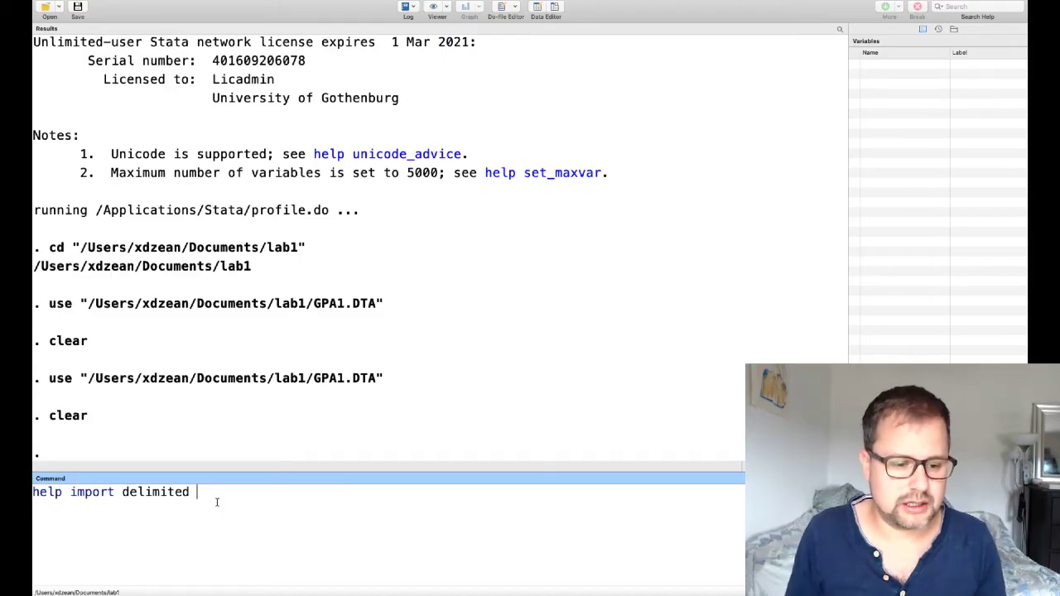
key("Return")
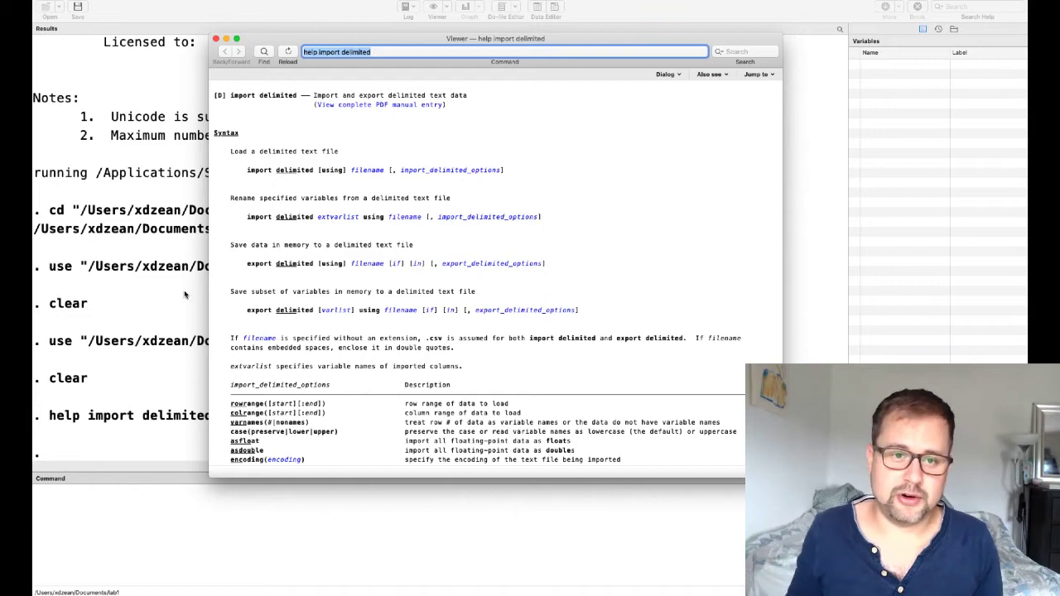
Reposition and enlarge the help Viewer window and increase its text size for easier reading
left_click_drag(377, 40, 333, 23)
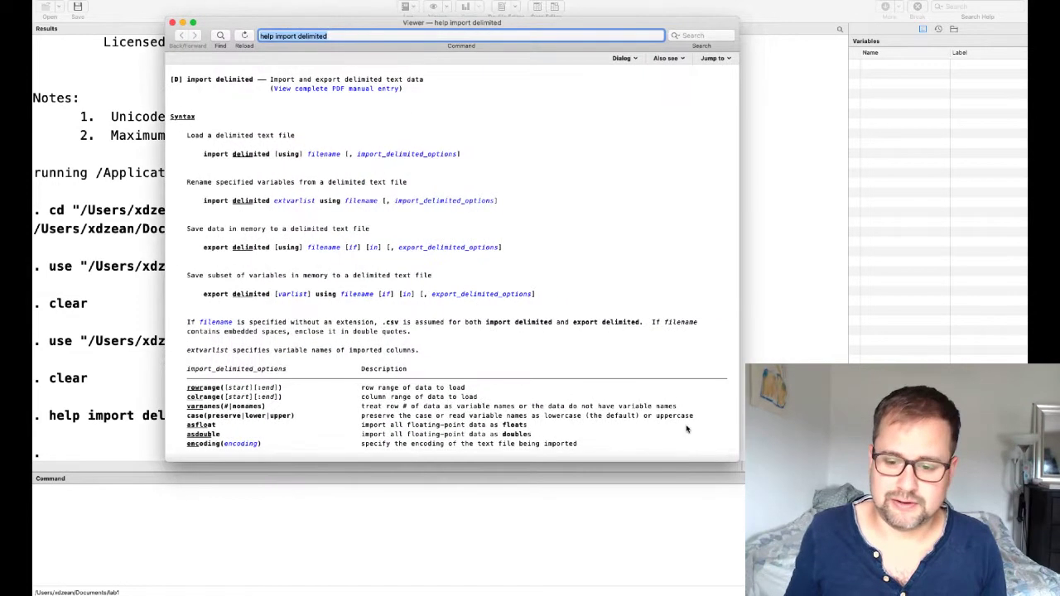
left_click_drag(738, 461, 780, 477)
left_click(640, 300)
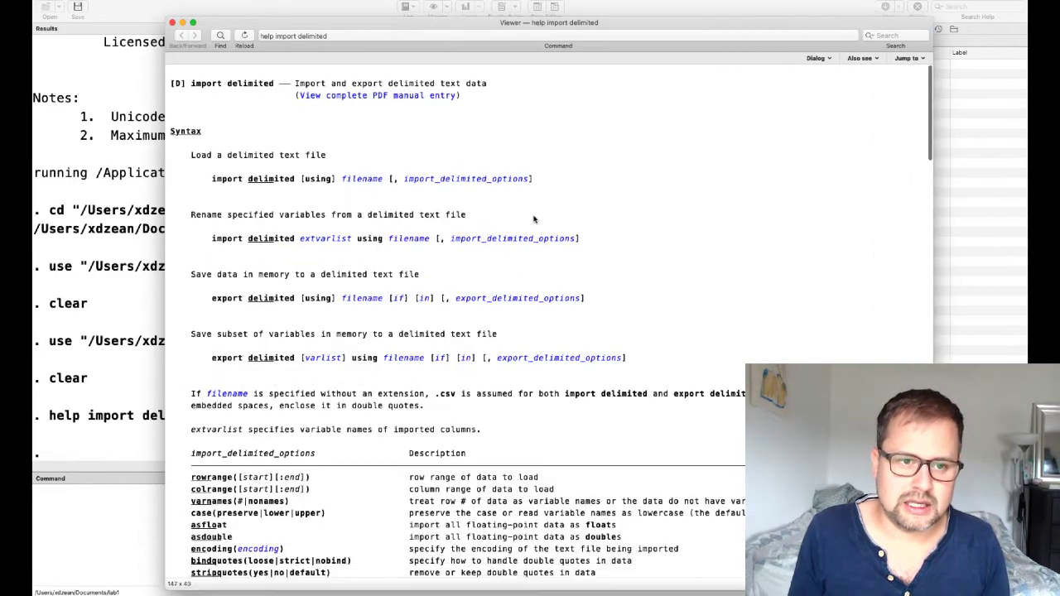
key("super+plus")
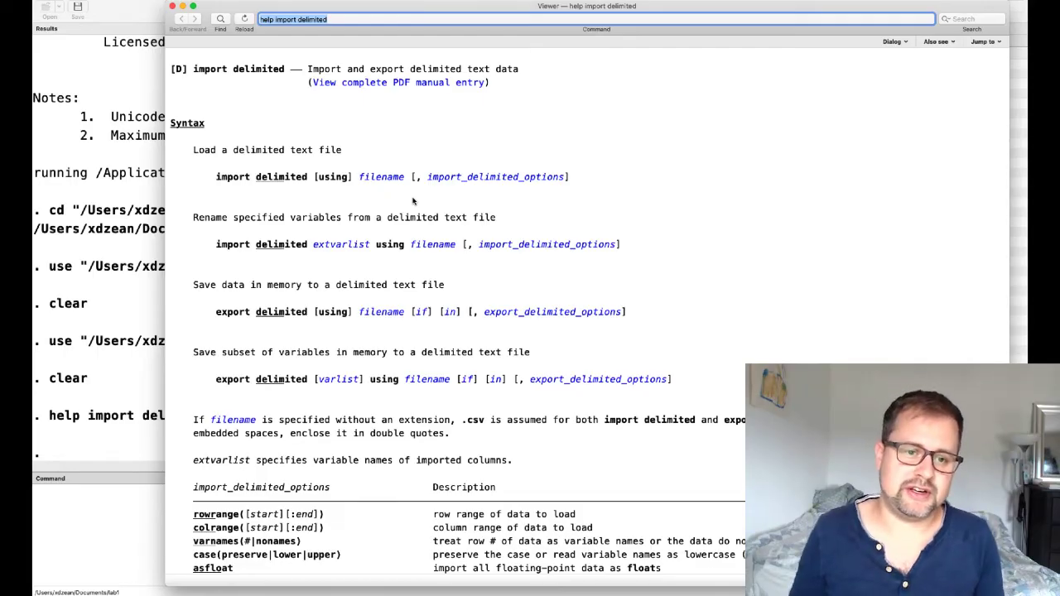
Examine the Syntax section of the import delimited help, highlighting its heading and focusing on loading a delimited text file
scroll(427, 177, "down", 1)
scroll(497, 170, "up", 1)
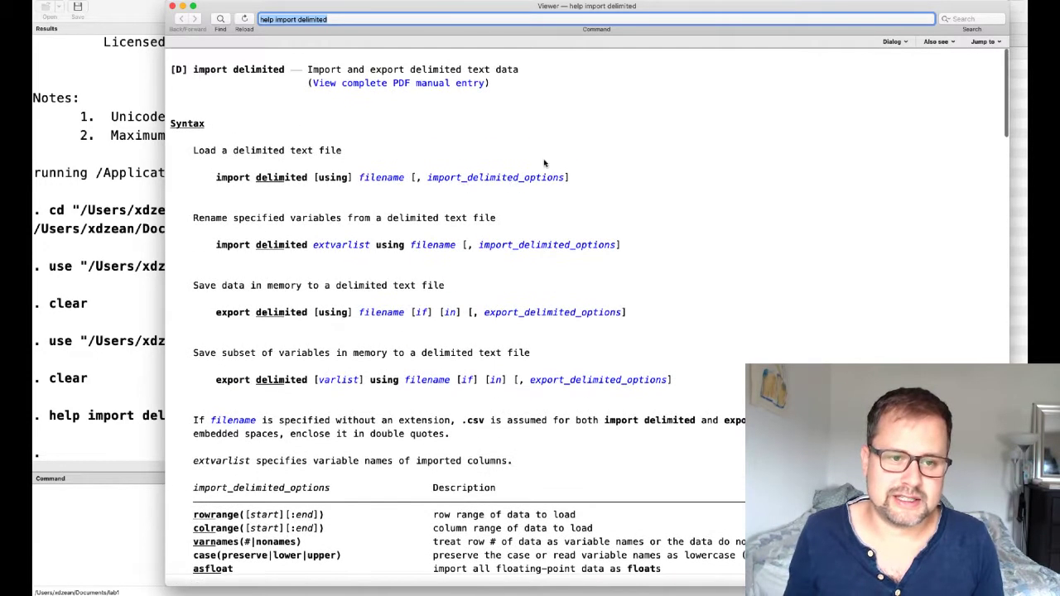
left_click(349, 159)
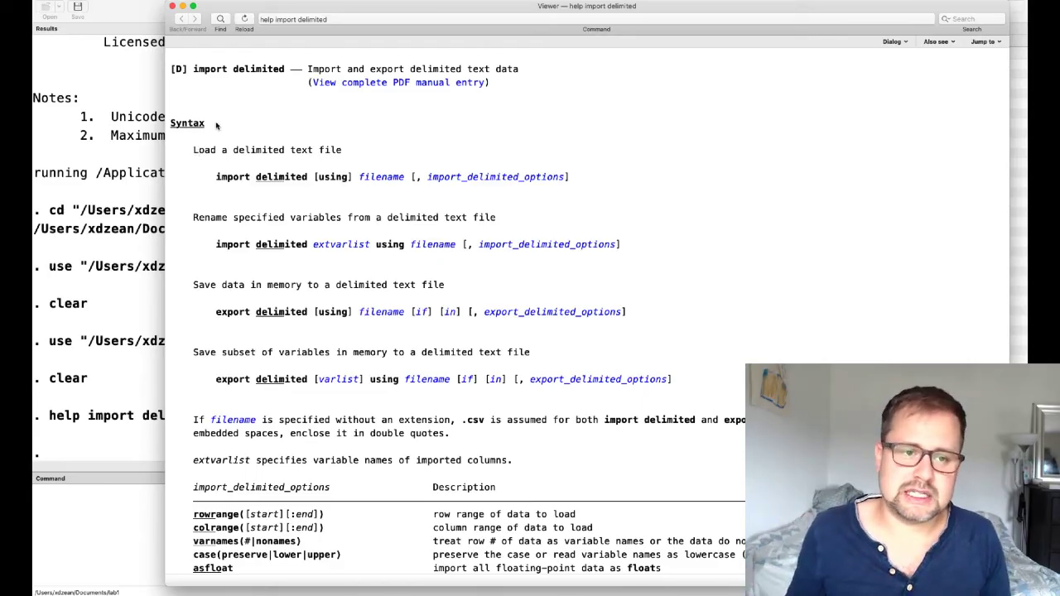
left_click_drag(217, 127, 172, 126)
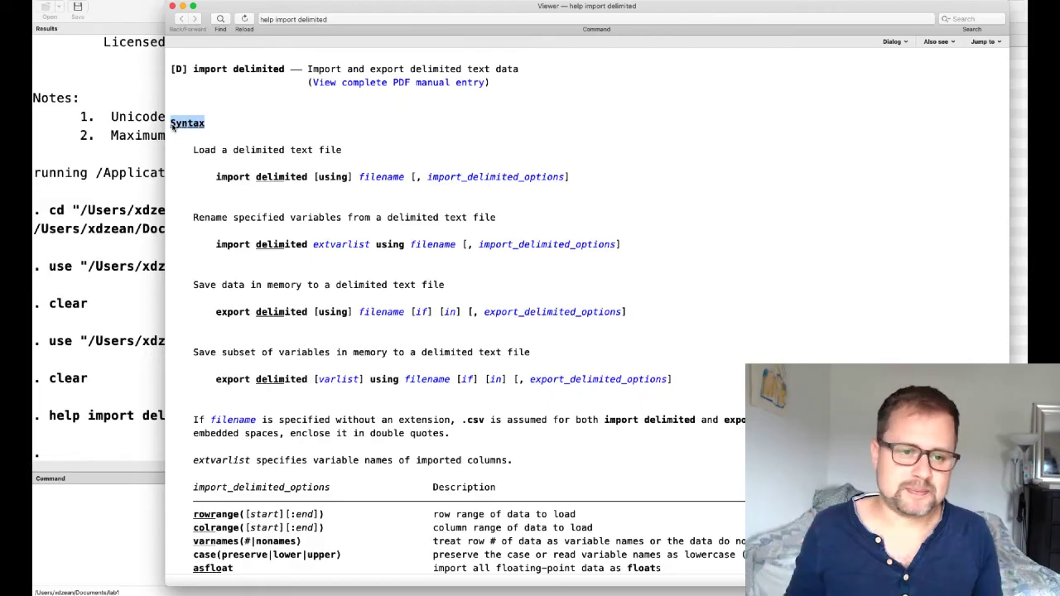
left_click(232, 171)
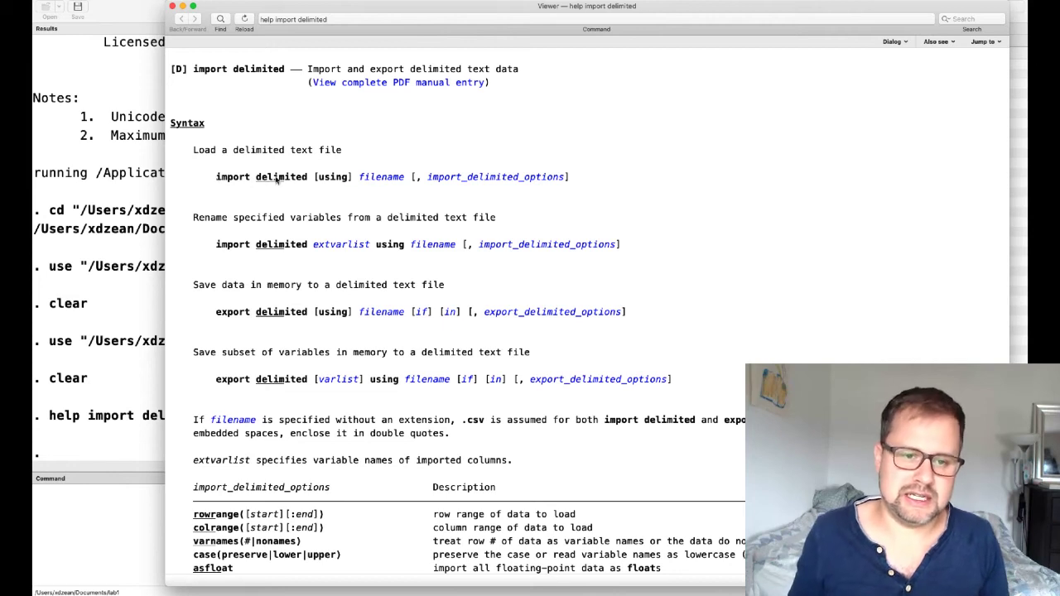
Highlight the full syntax line for loading a delimited text file, including its command name, then clear the selection
left_click_drag(201, 177, 606, 194)
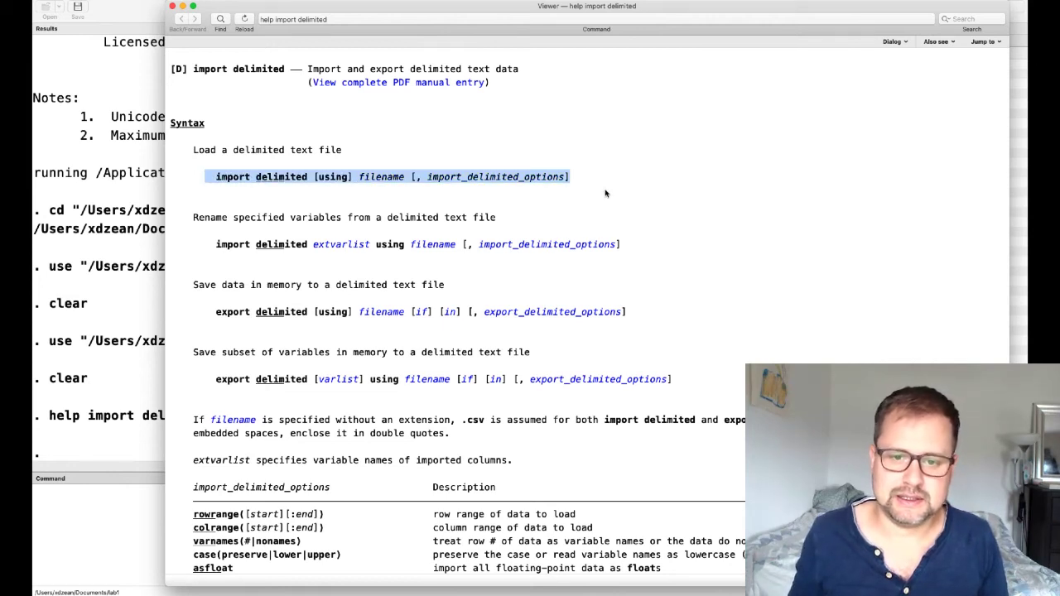
left_click(585, 195)
left_click_drag(217, 180, 307, 183)
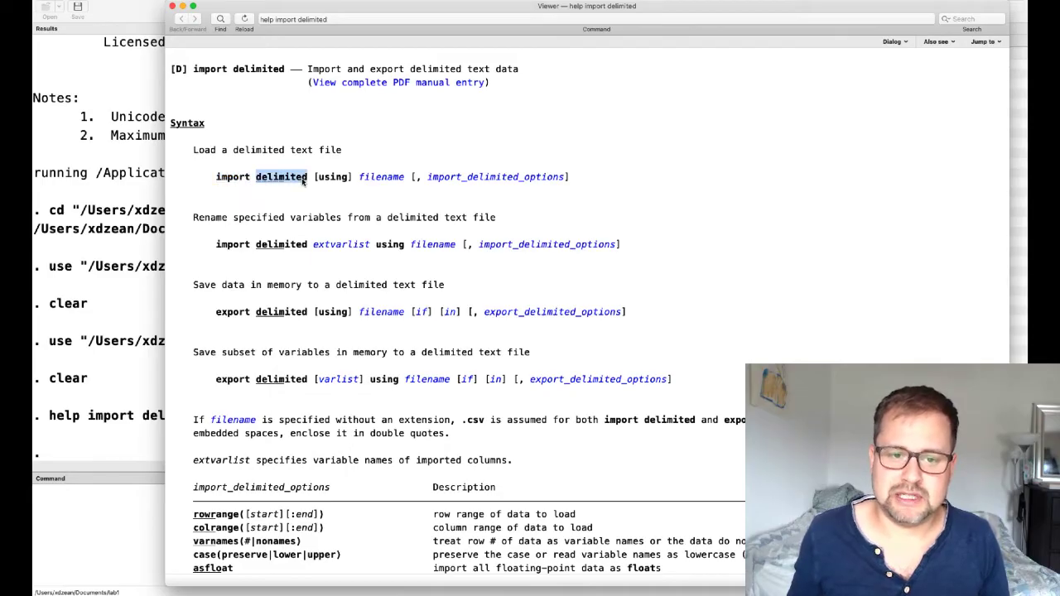
left_click(271, 187)
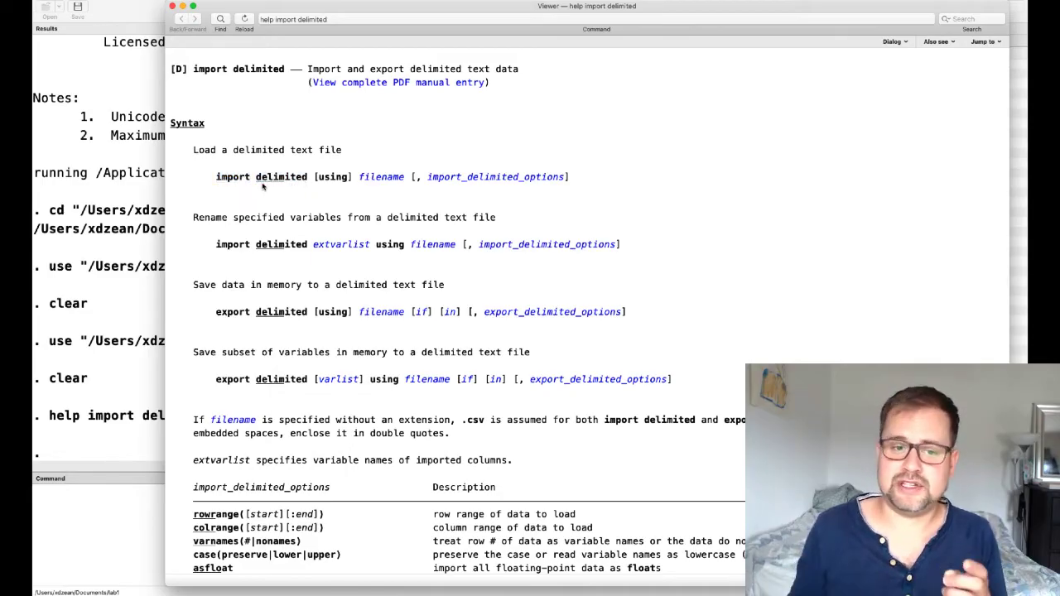
Highlight the underlined abbreviation "delim" and the optional "[using]" in the load syntax line, then clear the selection
left_click_drag(256, 182, 290, 189)
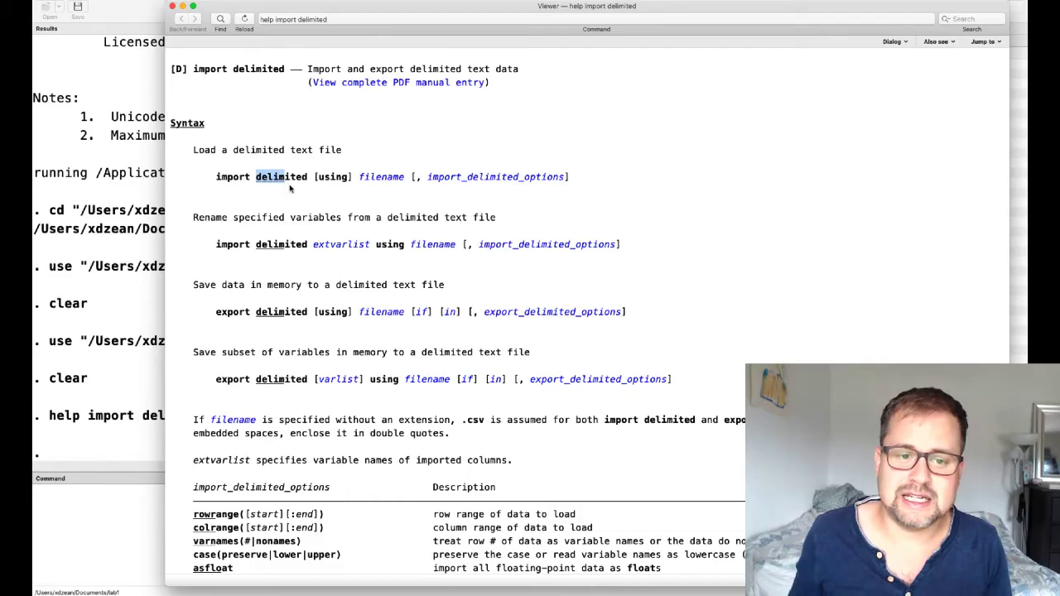
left_click(290, 189)
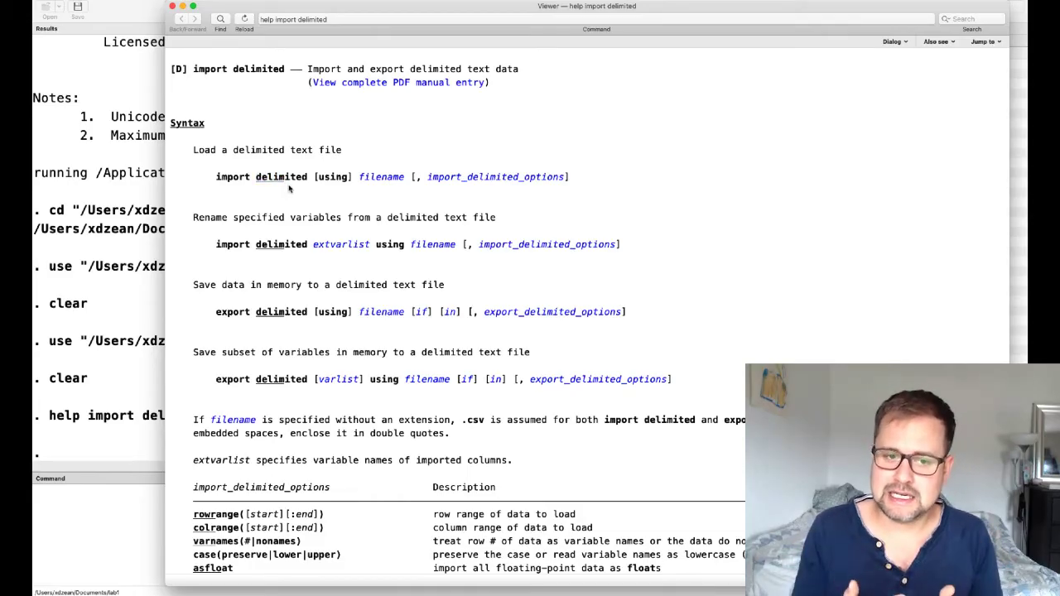
left_click_drag(285, 179, 258, 183)
double_click(280, 184)
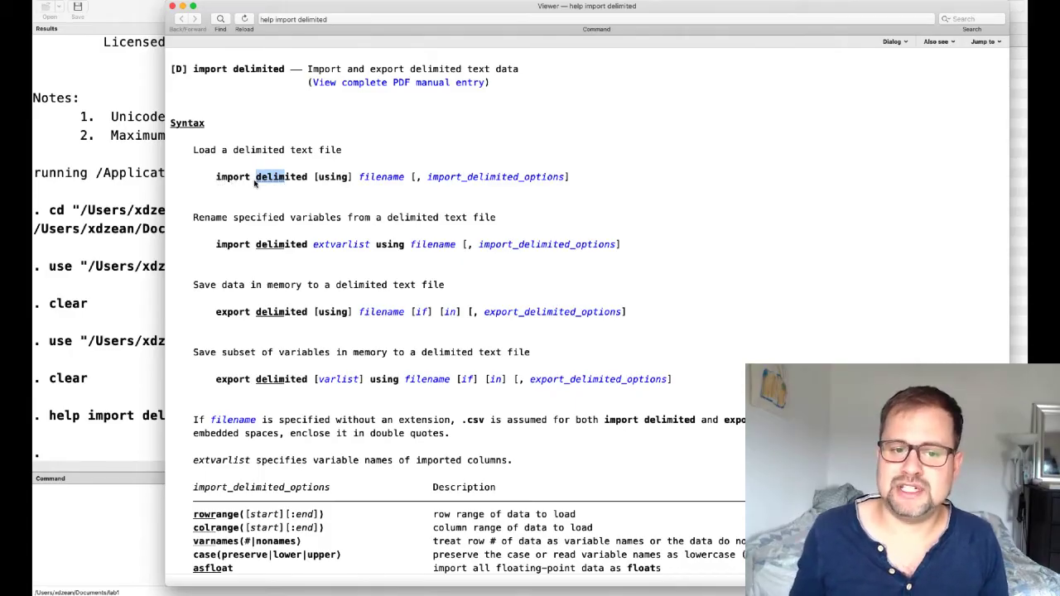
left_click(276, 193)
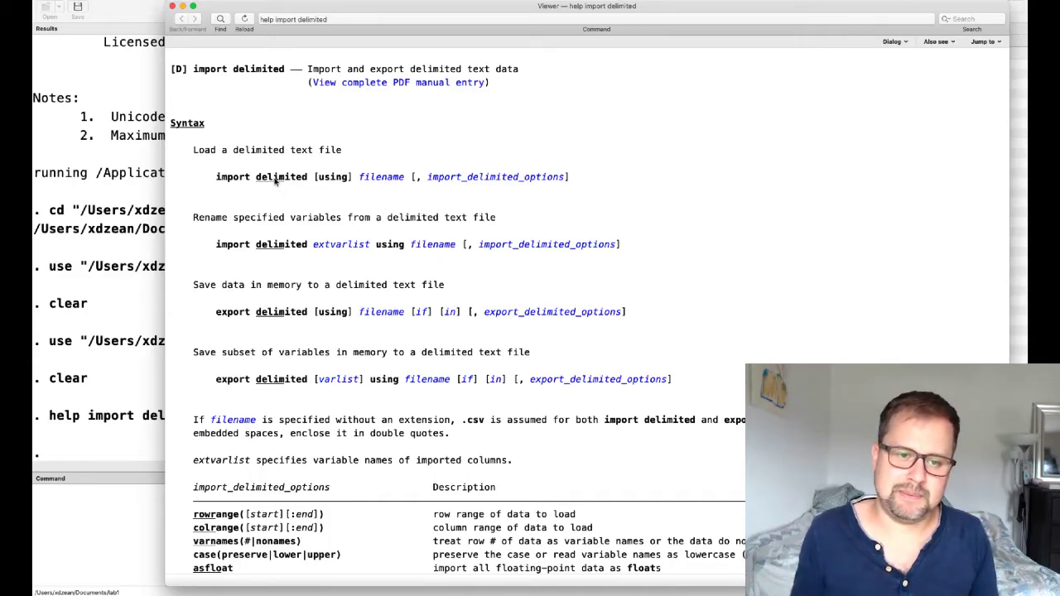
left_click_drag(217, 180, 352, 180)
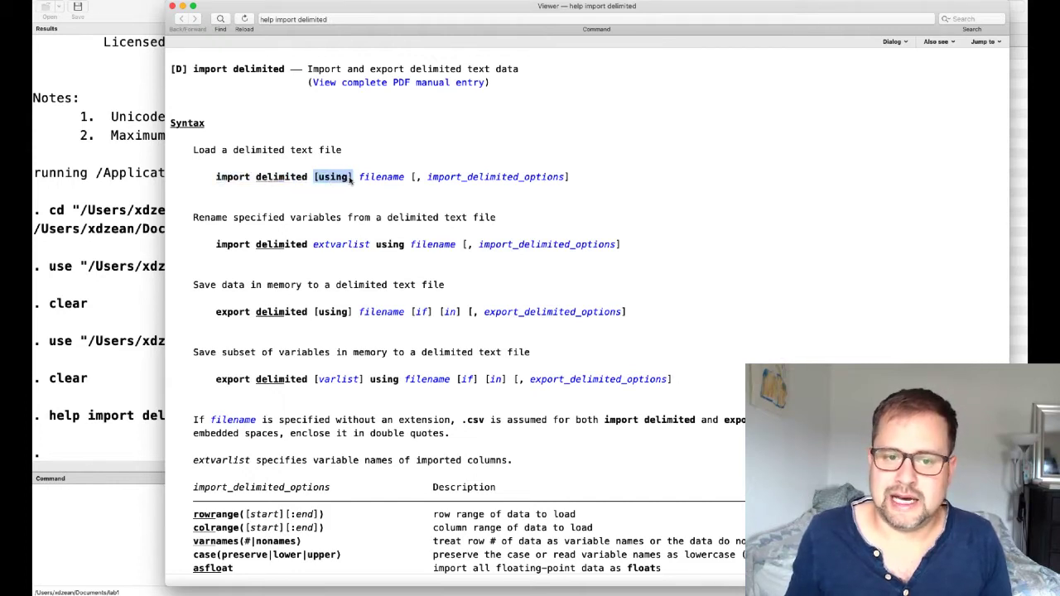
left_click(347, 186)
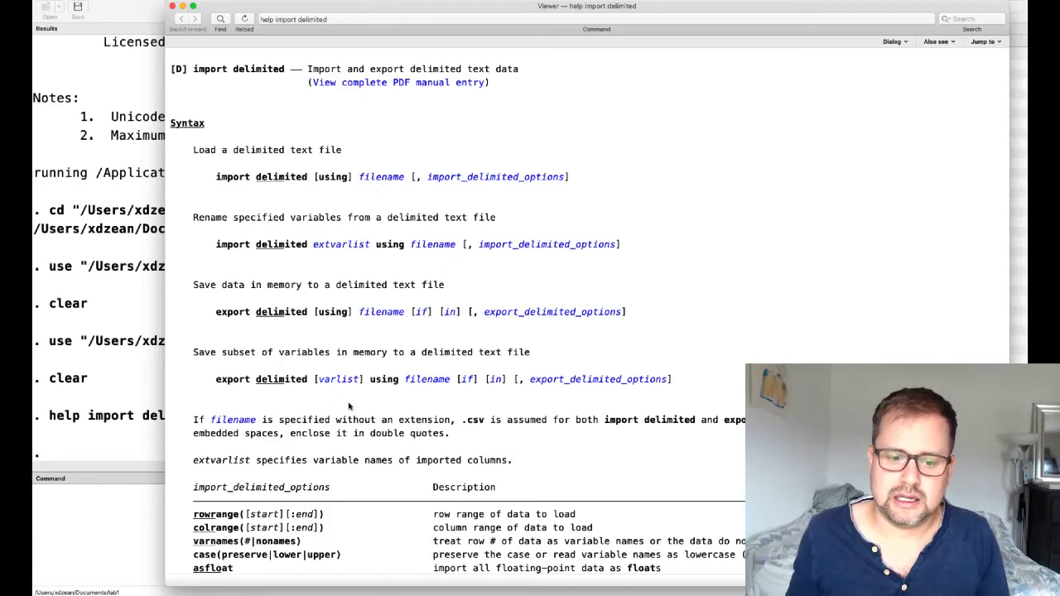
Examine the import_delimited_options table, highlighting its option rows, and return to the Syntax section
scroll(349, 406, "down", 1)
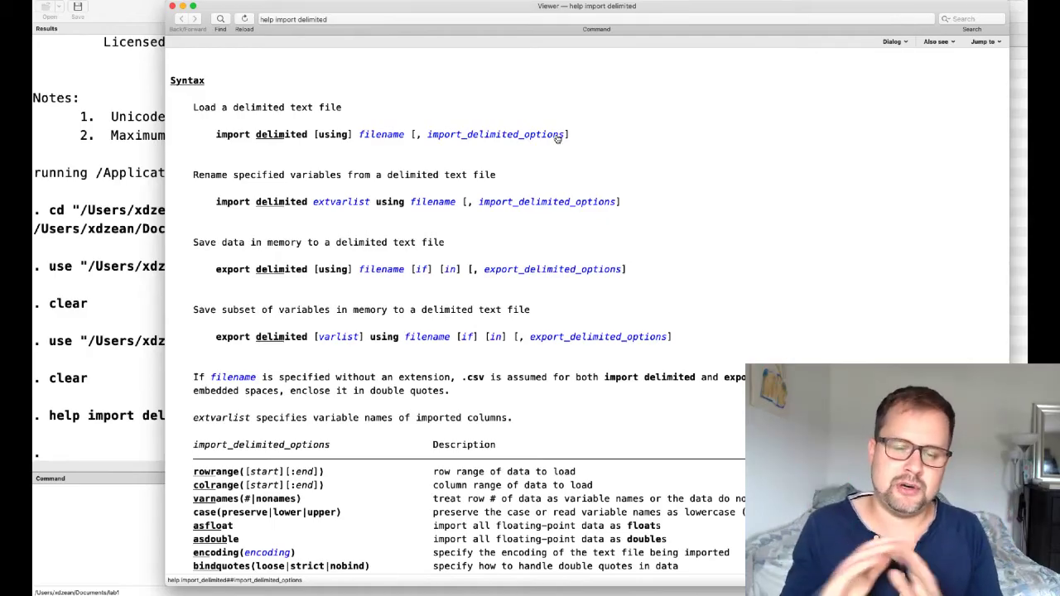
scroll(512, 160, "up", 1)
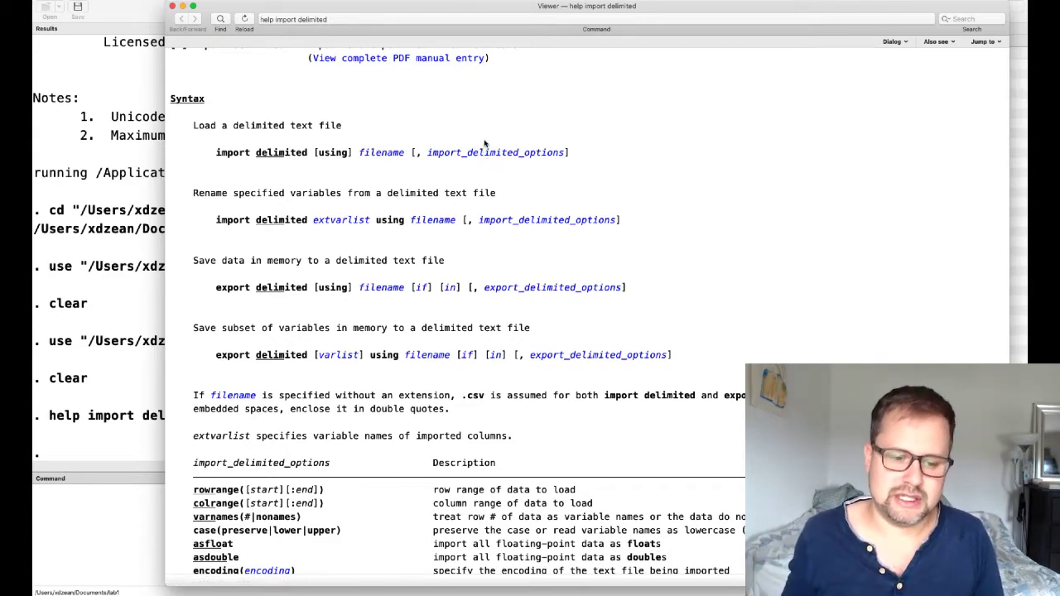
scroll(336, 398, "down", 5)
scroll(336, 399, "down", 4)
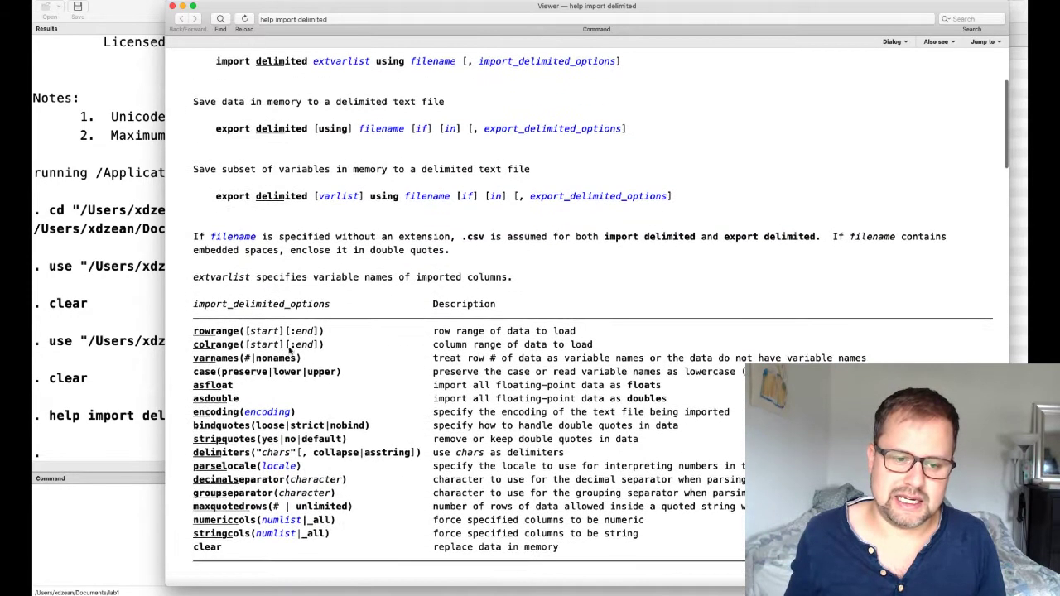
left_click_drag(195, 333, 407, 504)
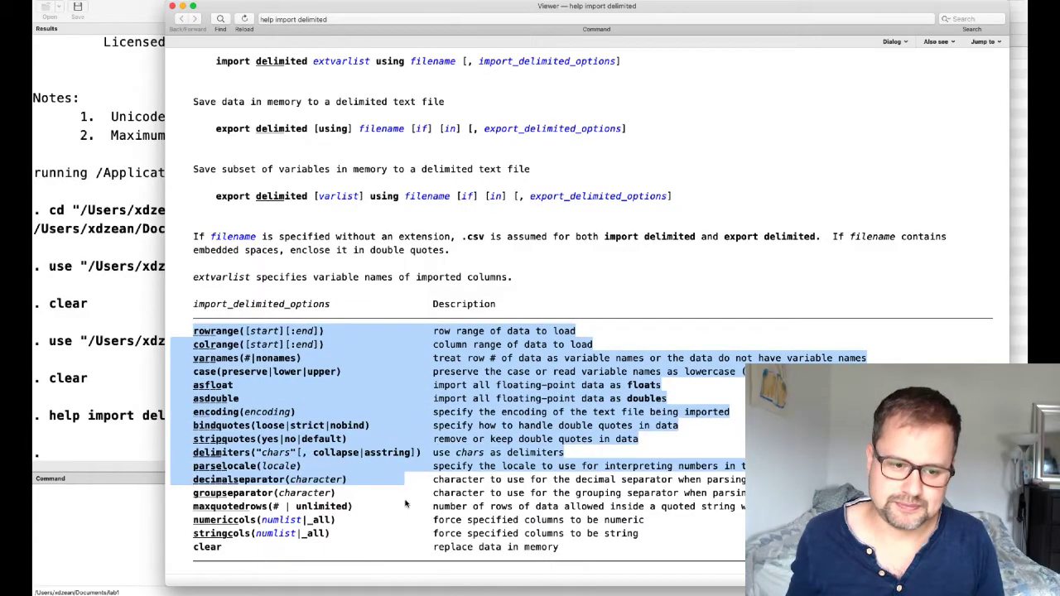
left_click(408, 504)
scroll(395, 340, "up", 1)
scroll(394, 340, "up", 3)
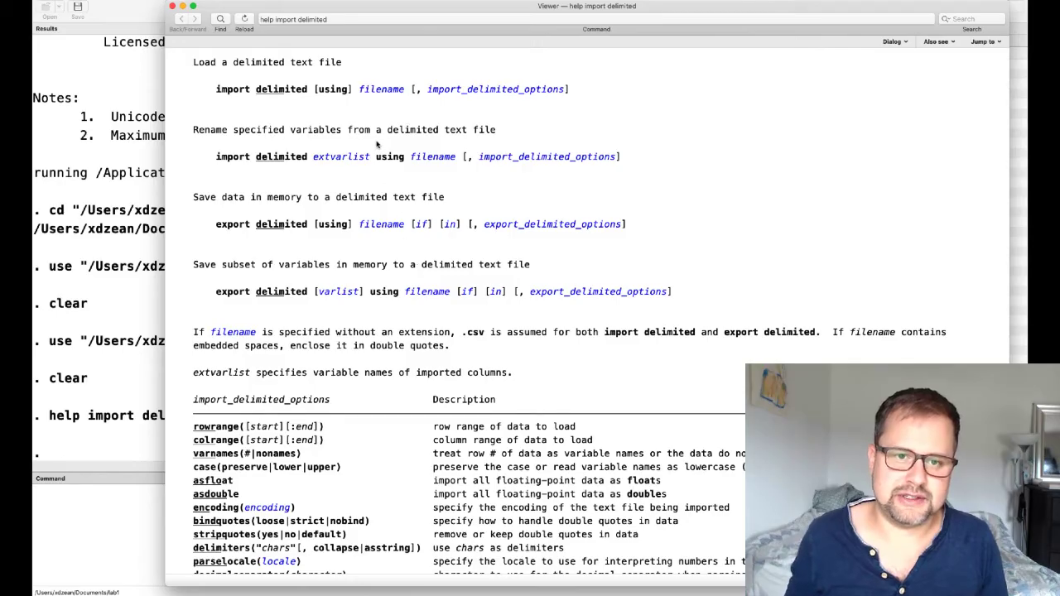
scroll(378, 146, "up", 1)
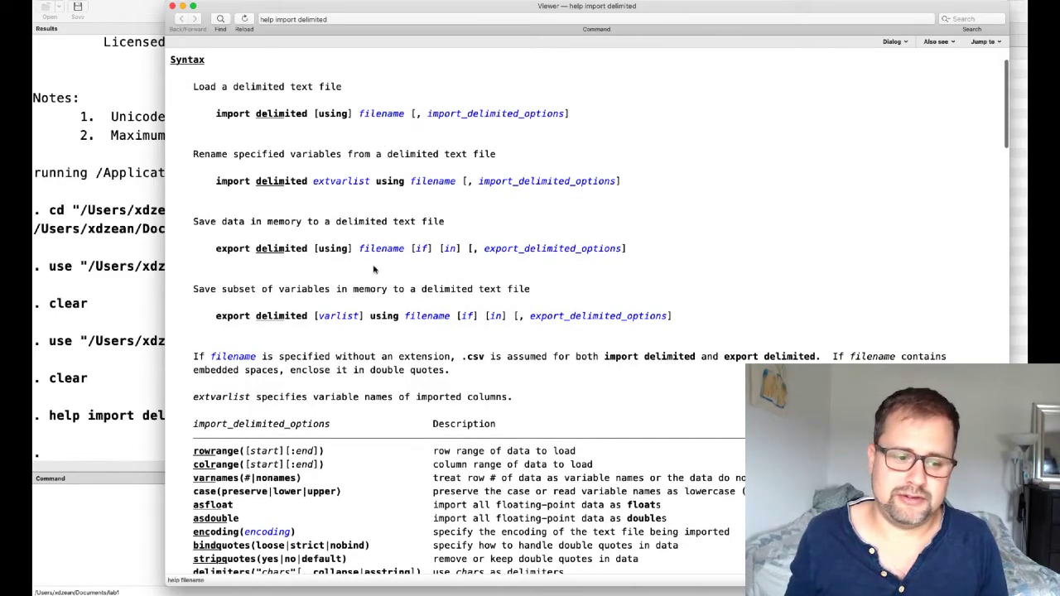
Return to Stata's main window and enter the abbreviated command "import delim" without running it
left_click(115, 503)
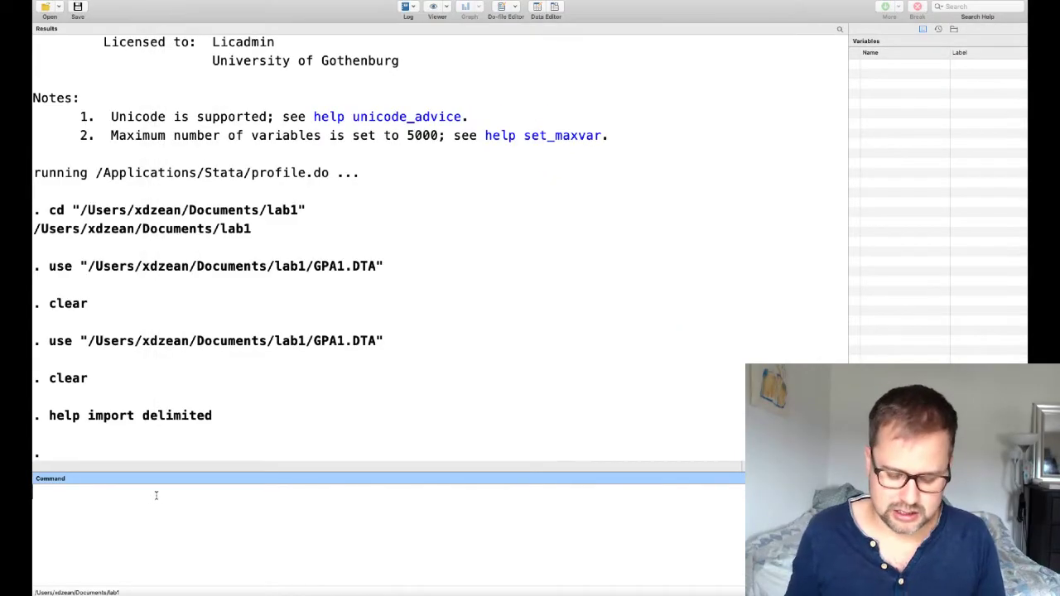
type("import delim")
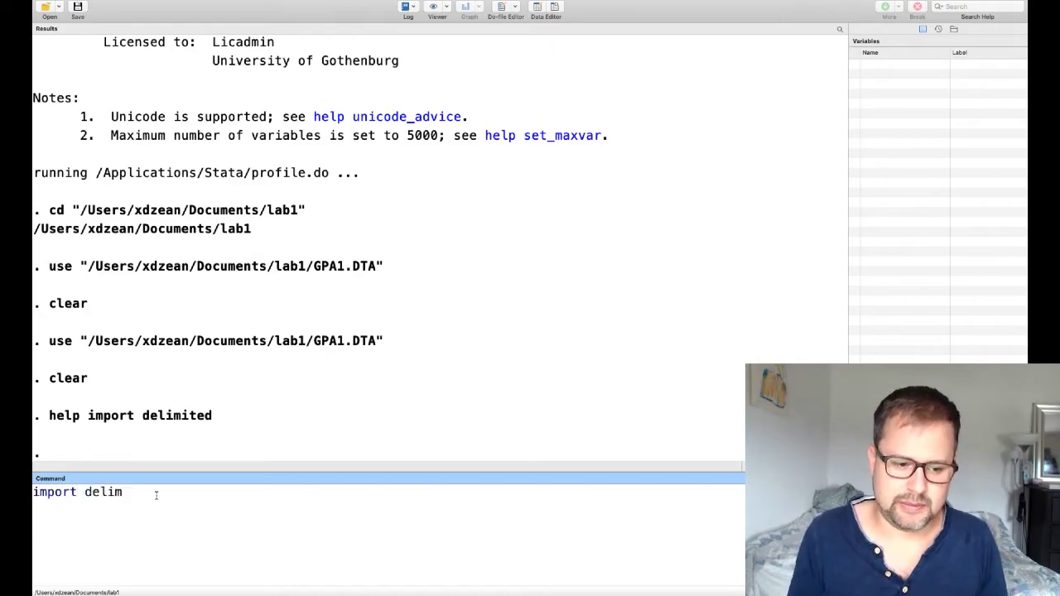
type("ited")
key("BackSpace")
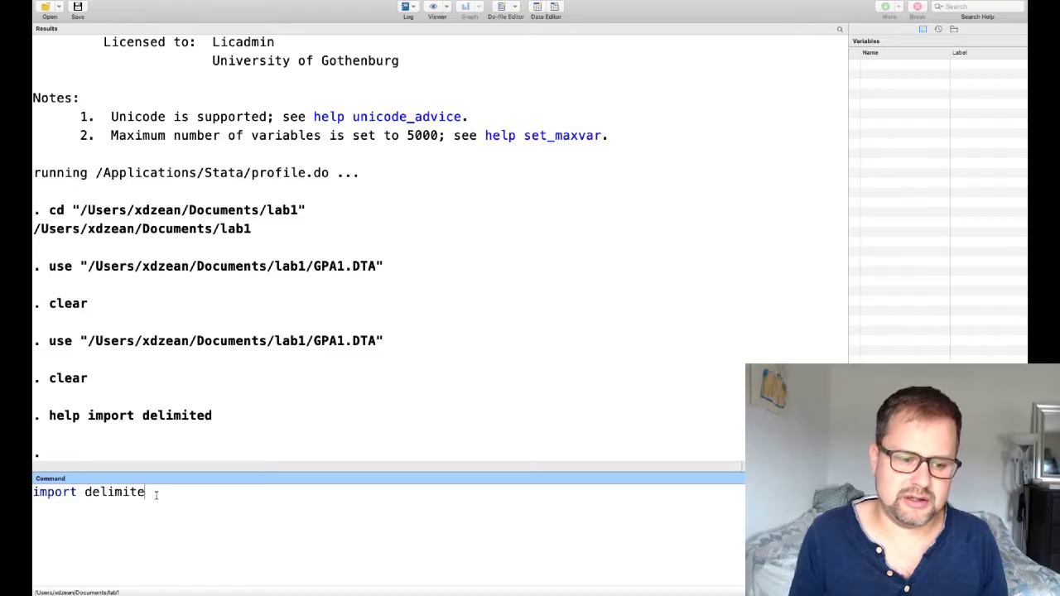
key("BackSpace")
key("BackSpace")
key("BackSpace")
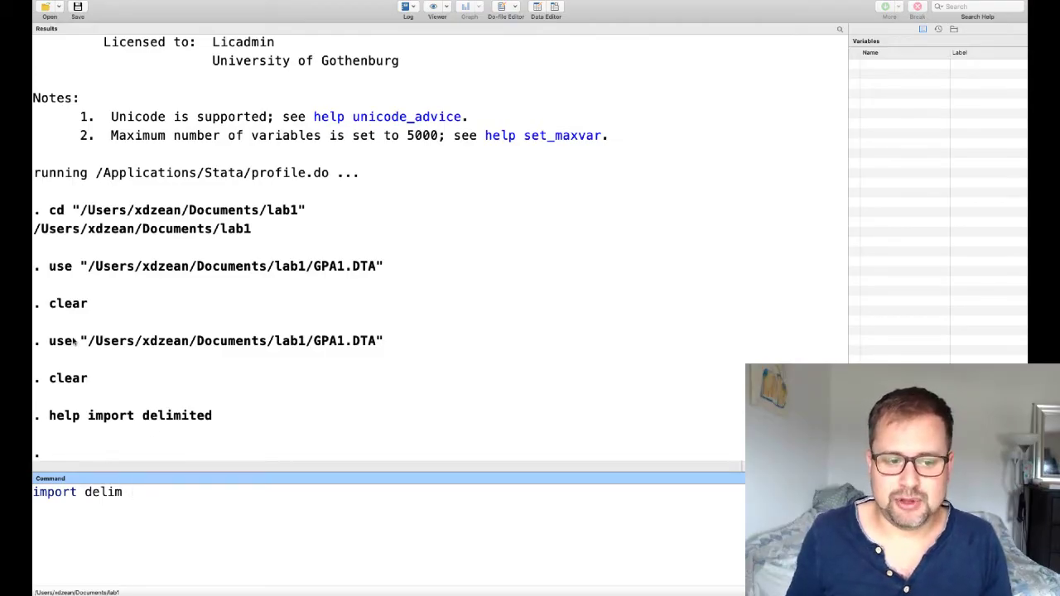
Complete the command with the quoted GPA1 file path copied from the last use command, changing the extension to .csv
left_click_drag(81, 341, 385, 341)
key("super+c")
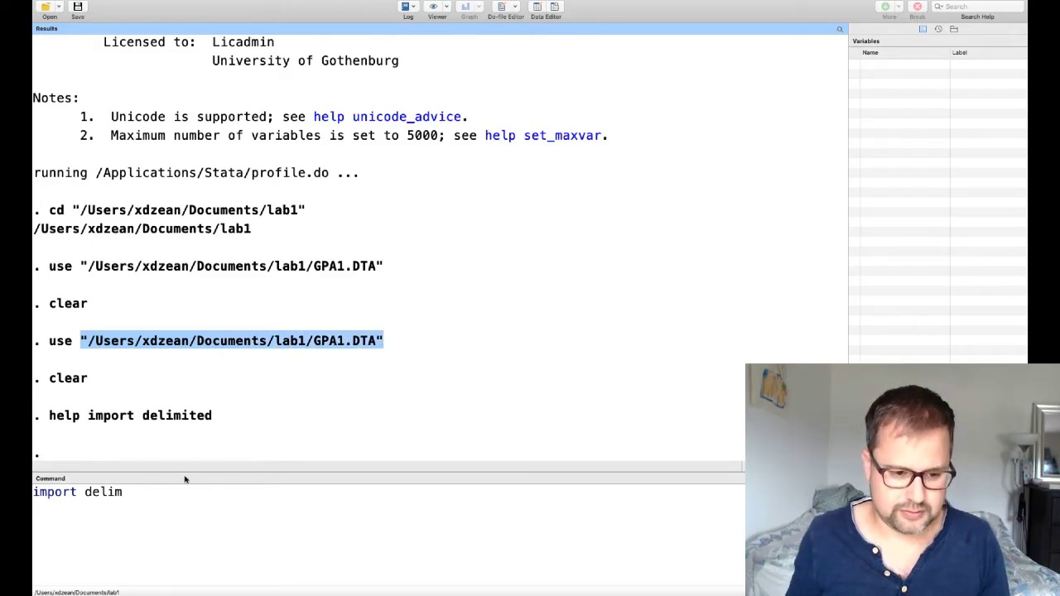
left_click(162, 494)
key("super+v")
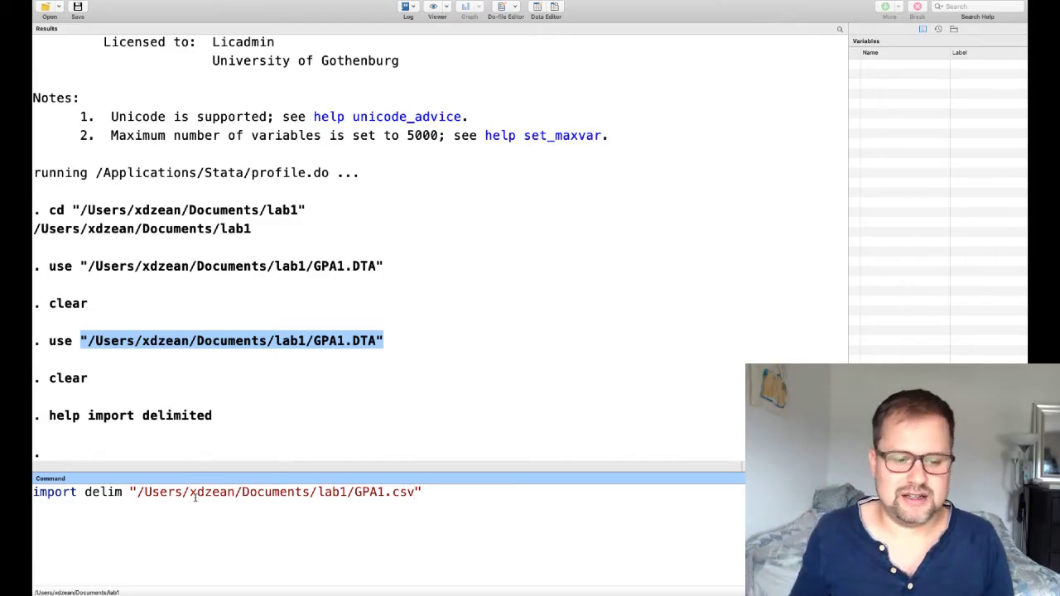
Highlight the quoted path, its folder part and its user folder in the import command, then clear the selection
left_click_drag(130, 492, 424, 493)
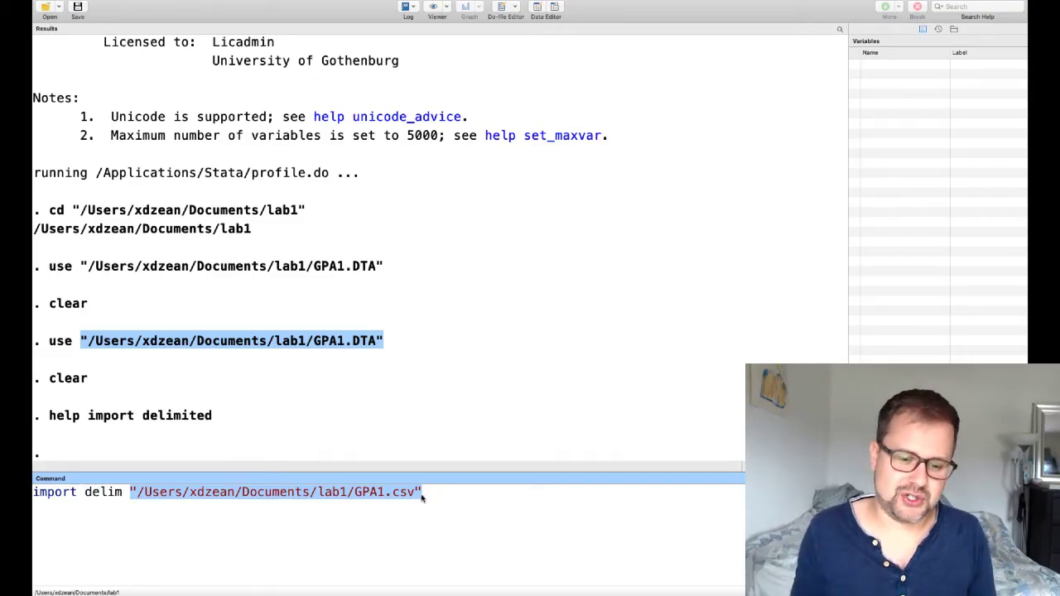
left_click(419, 492)
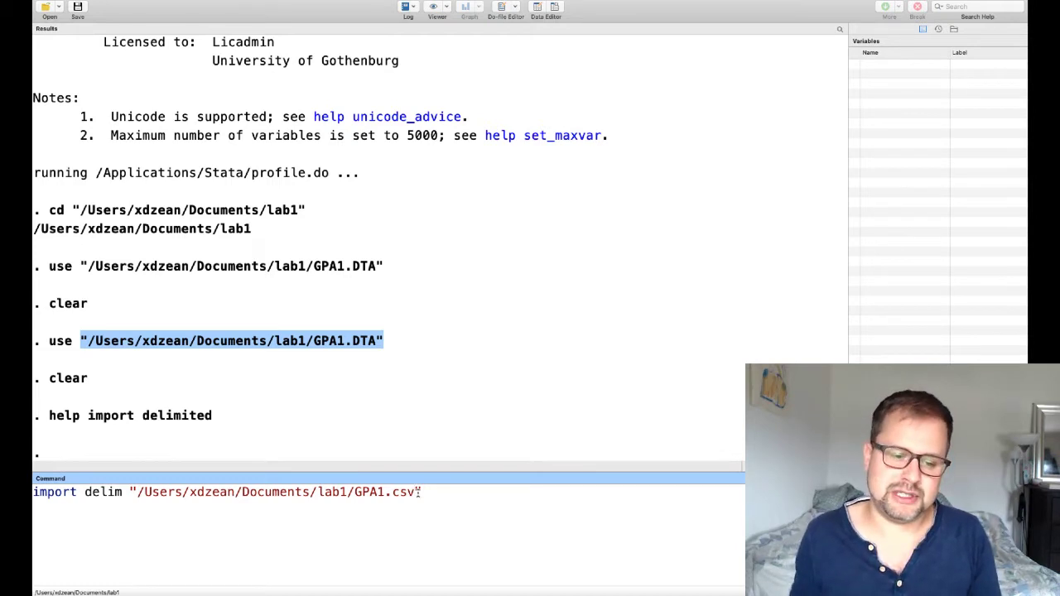
left_click_drag(137, 493, 320, 492)
left_click(212, 492)
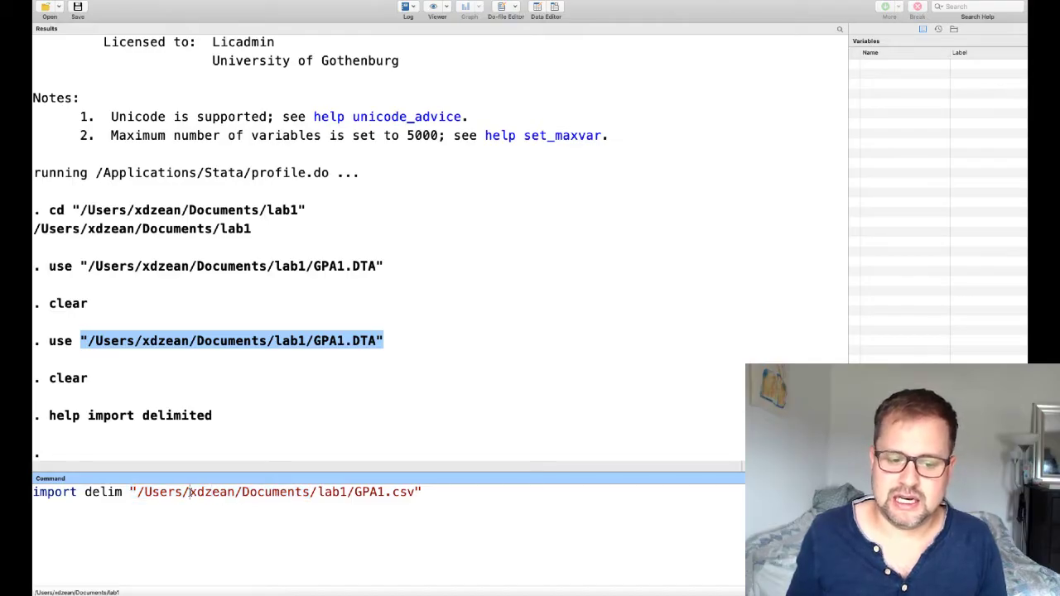
left_click_drag(189, 492, 238, 492)
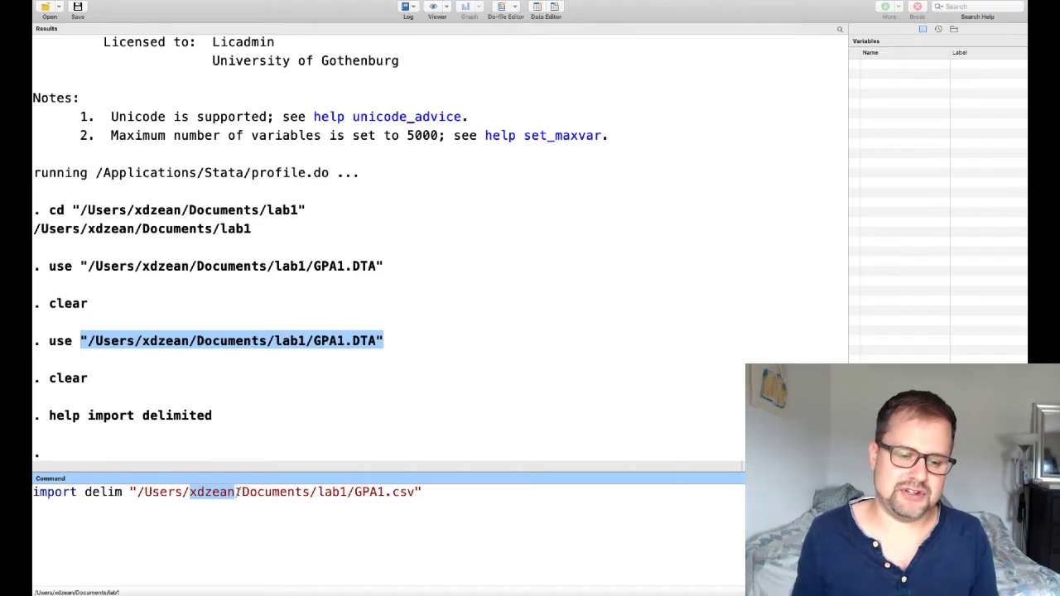
left_click(357, 492)
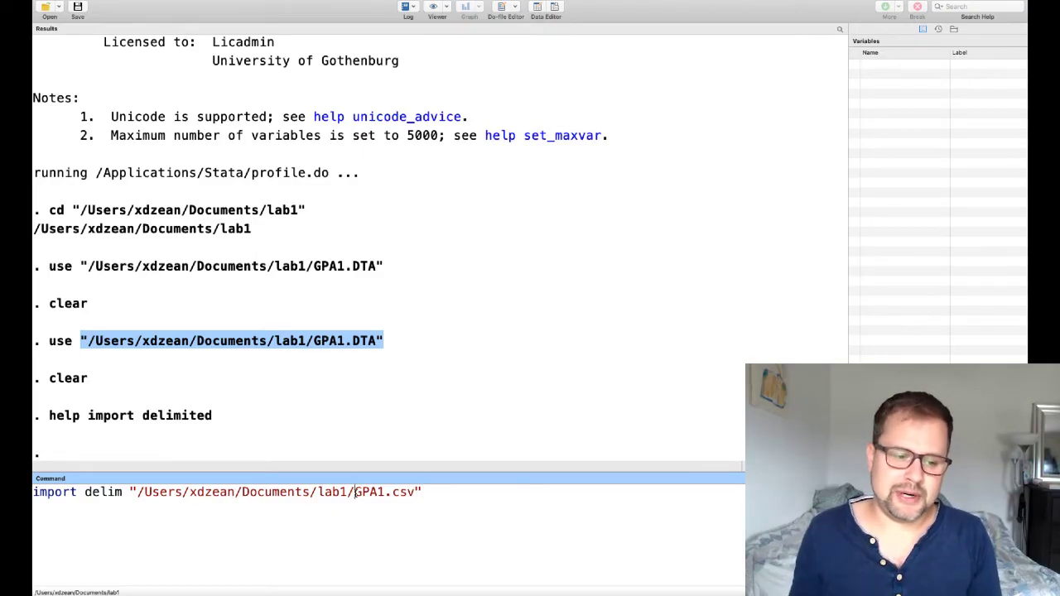
Remove the folder path from the command so it reads import delim "GPA1.csv", then highlight the quoted file name
left_click_drag(136, 492, 355, 492)
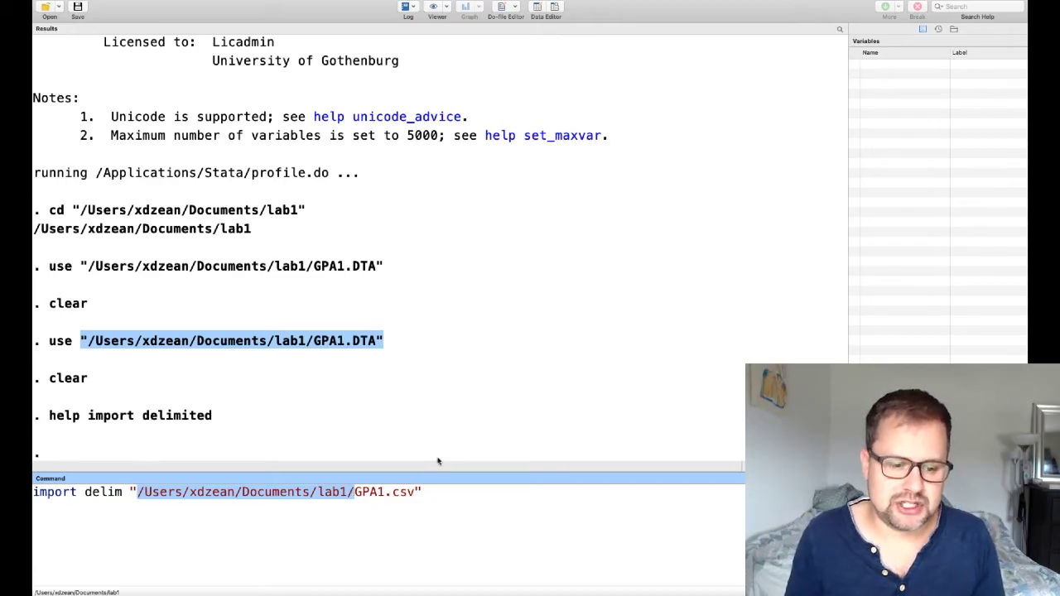
key("BackSpace")
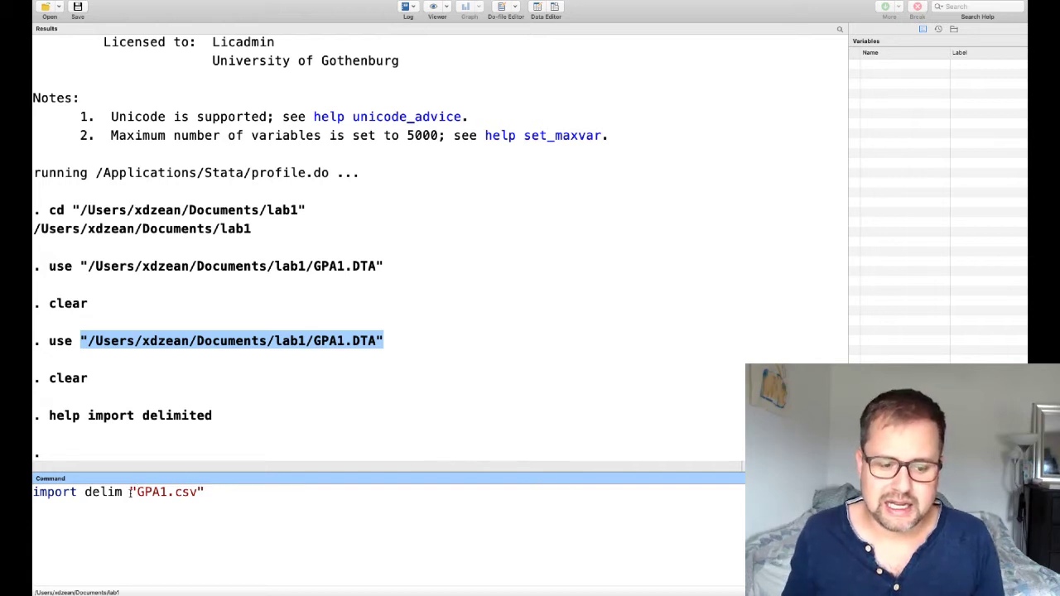
left_click_drag(130, 492, 211, 492)
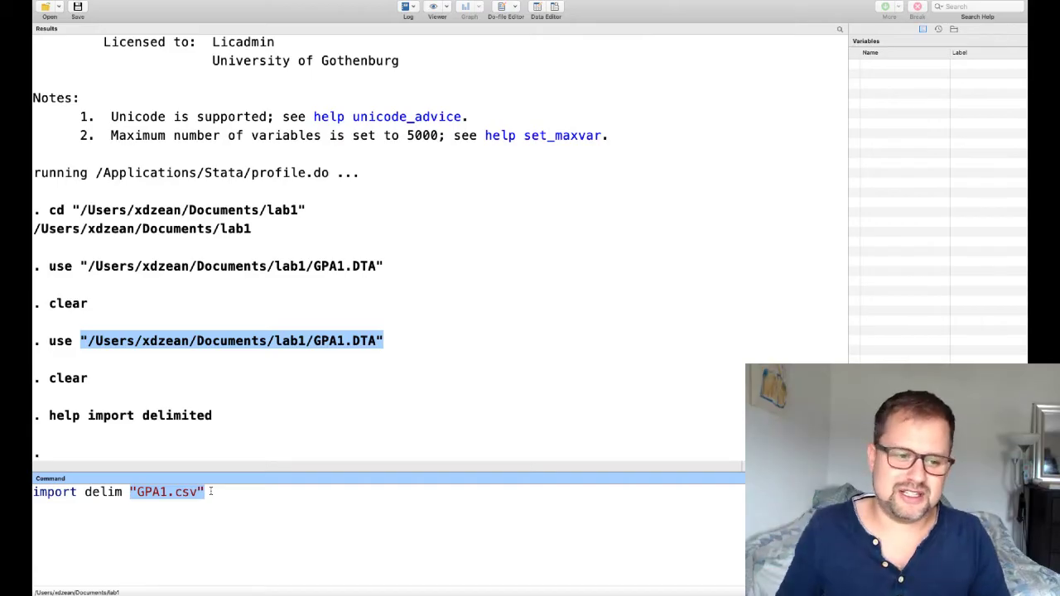
Compare the file name in the command with the earlier cd command and the current working directory, highlighting each
left_click_drag(87, 267, 91, 269)
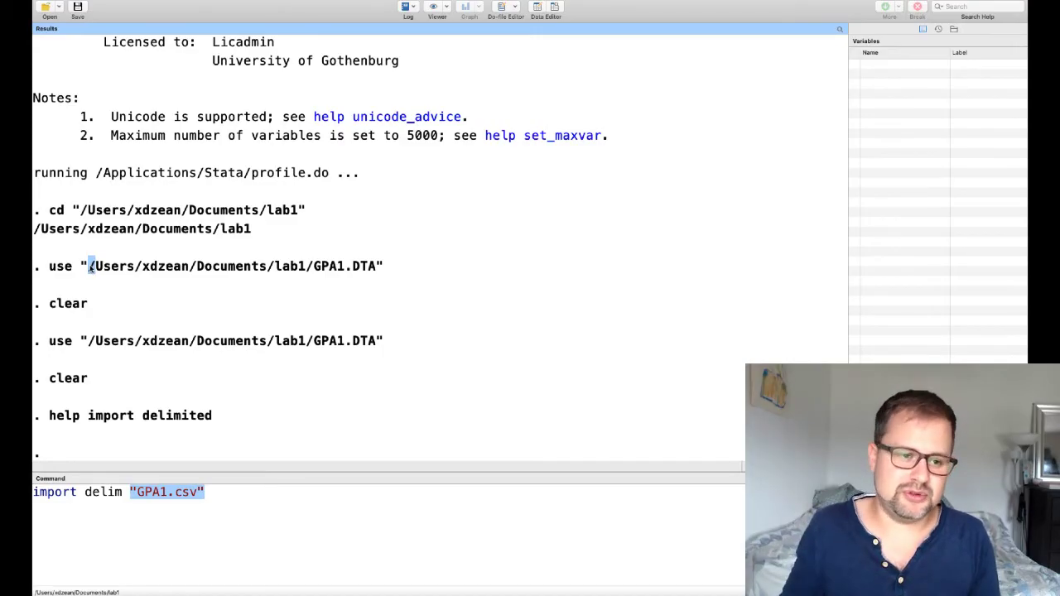
left_click(143, 491)
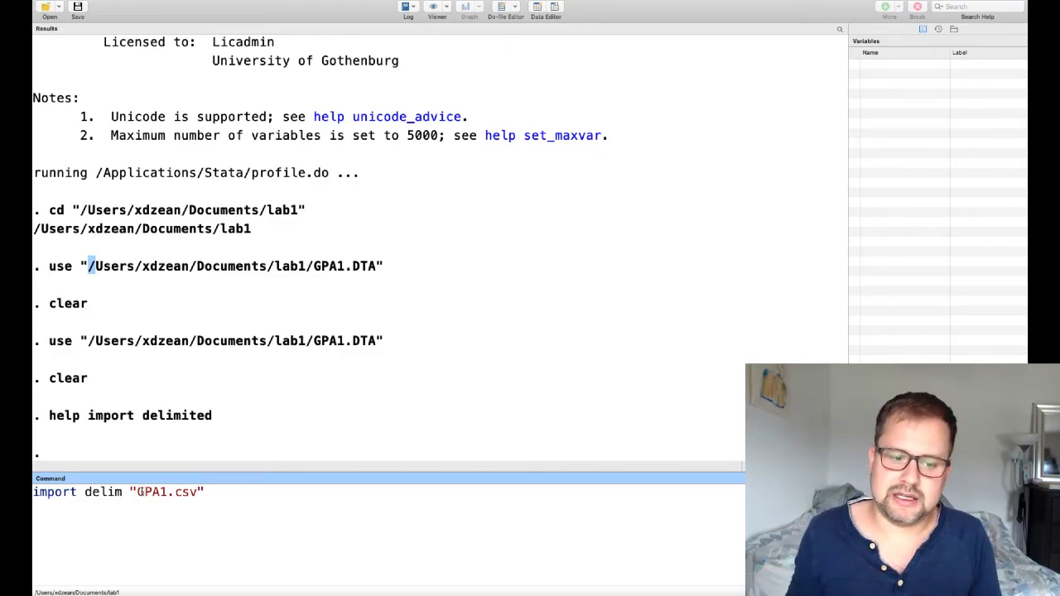
left_click_drag(138, 492, 201, 492)
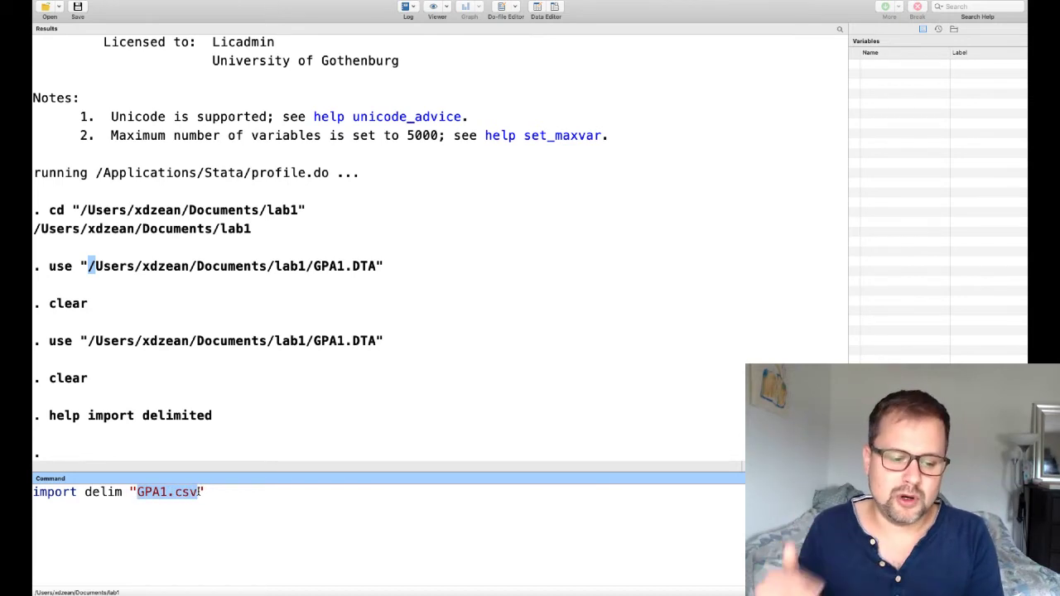
left_click(125, 592)
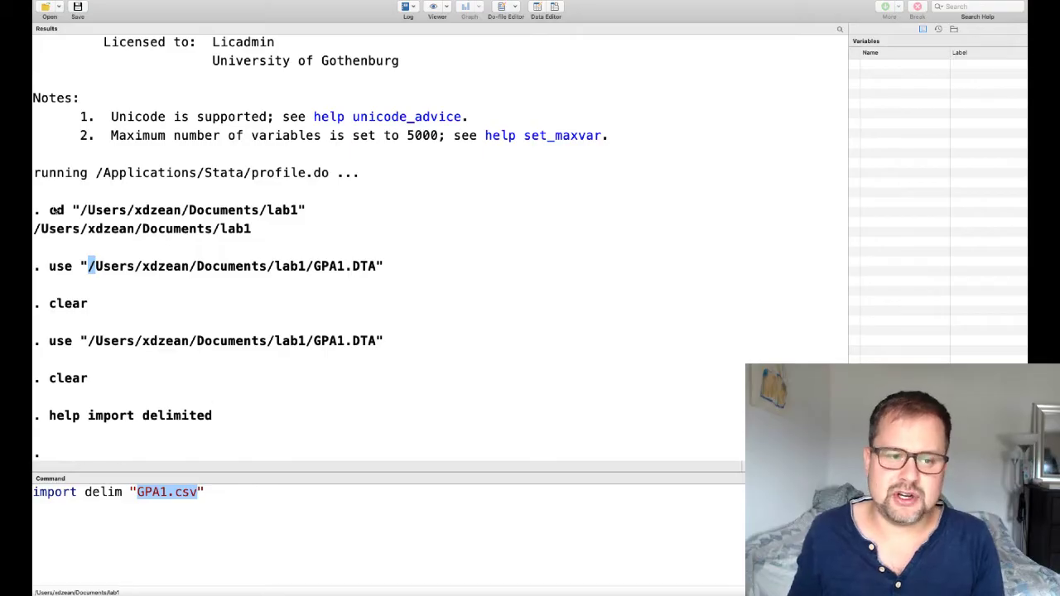
left_click_drag(49, 210, 307, 212)
left_click_drag(128, 591, 34, 590)
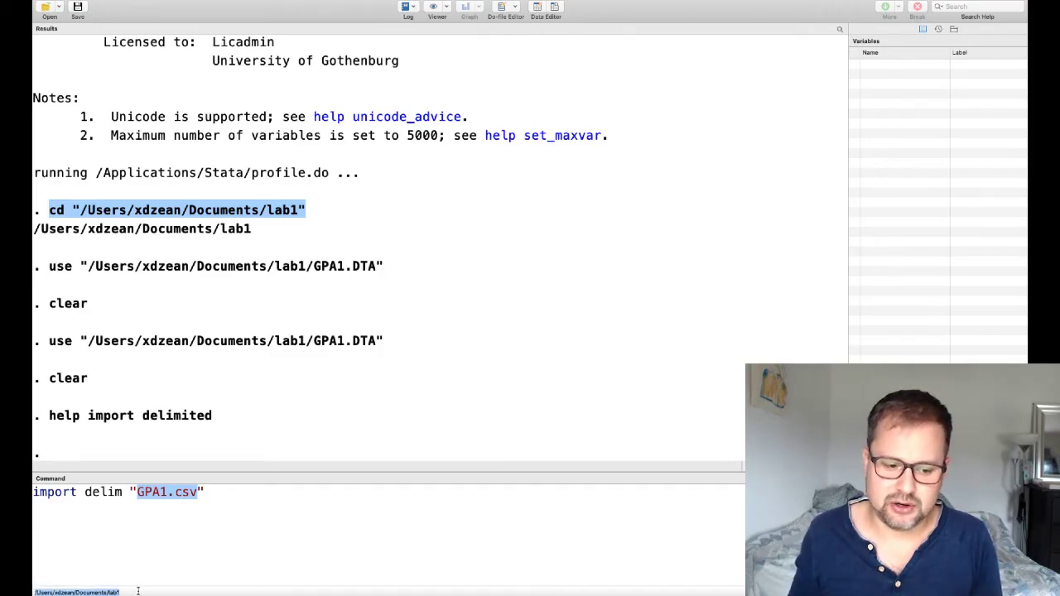
left_click(208, 491)
Check for GPA1.csv in the lab1 folder in Finder, and run the import delim "GPA1.csv" command back in Stata
key("super+Tab")
key("super+Tab")
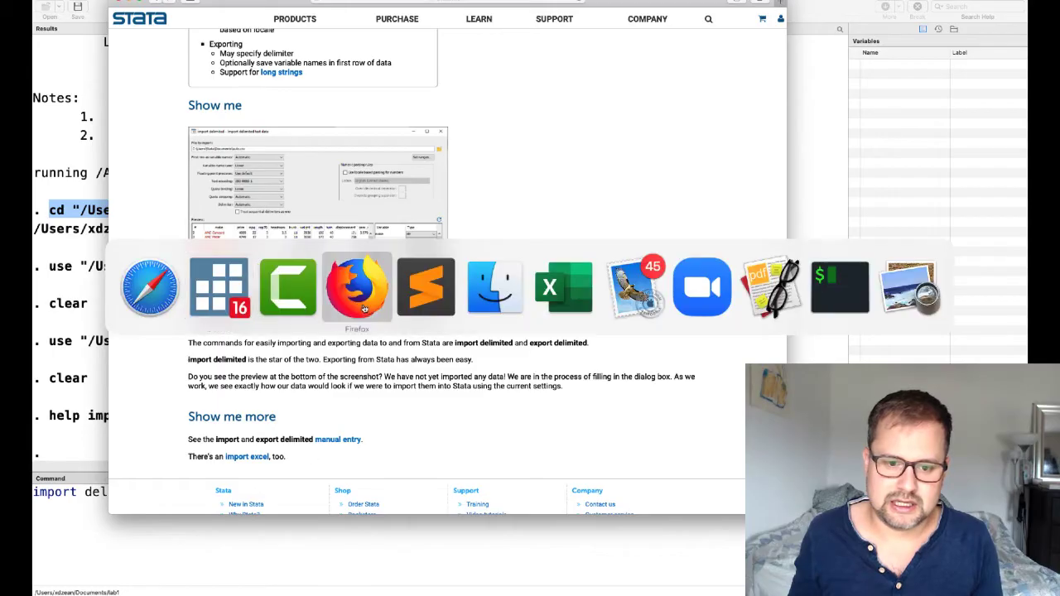
left_click(517, 296)
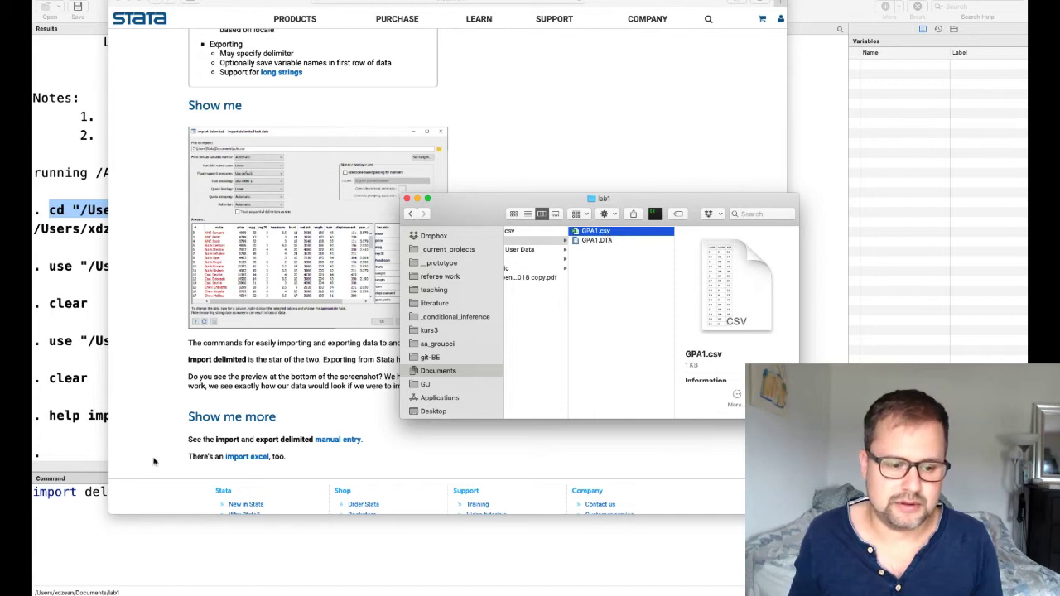
left_click(162, 569)
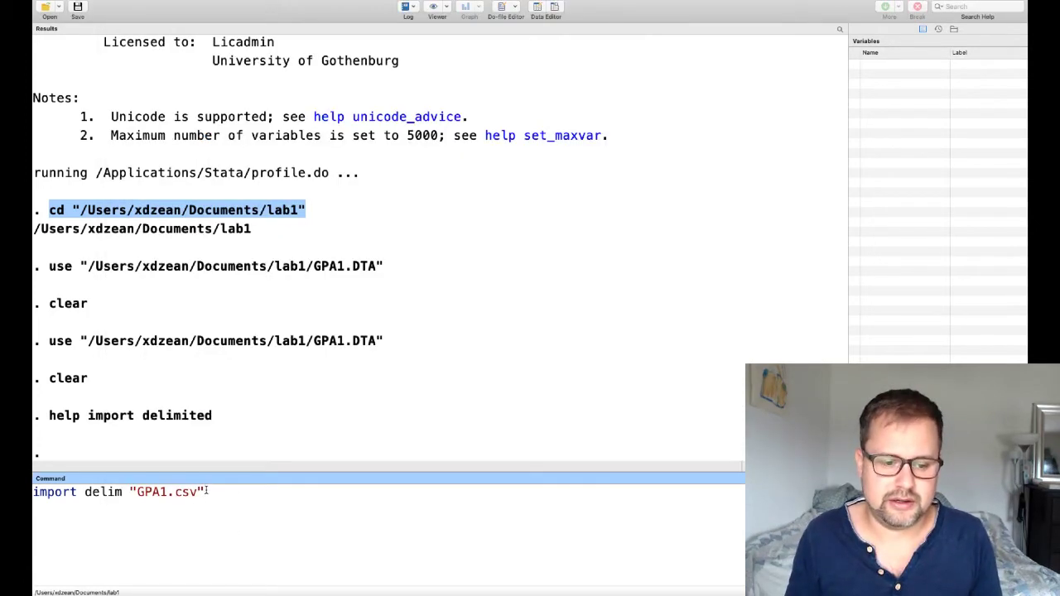
key("Return")
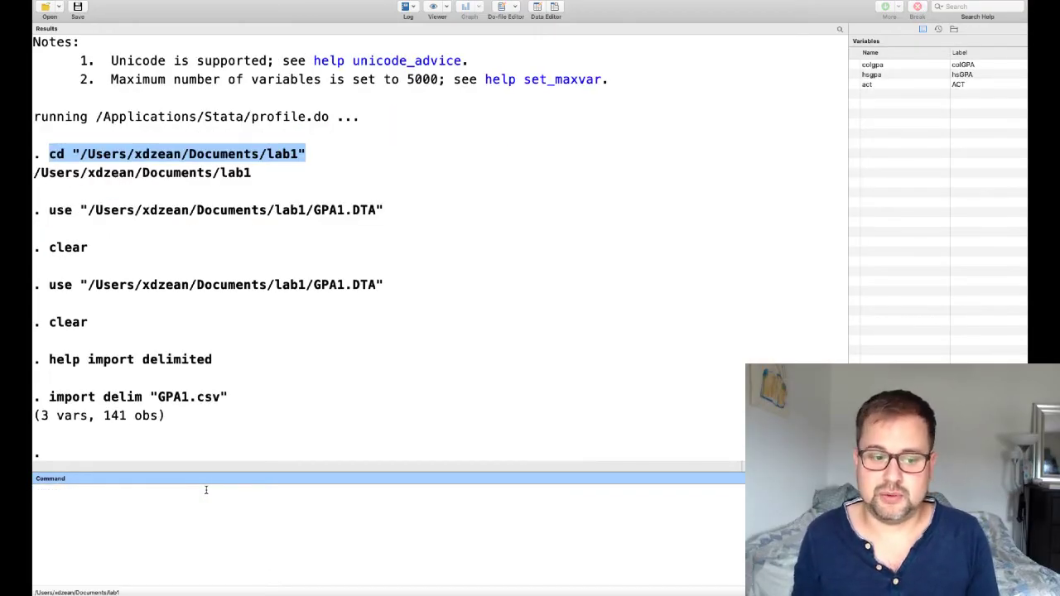
Highlight the imported variable count, examine the first row in the Data Browser, and compare it with the GPA1 sheet in Excel
left_click_drag(40, 417, 101, 420)
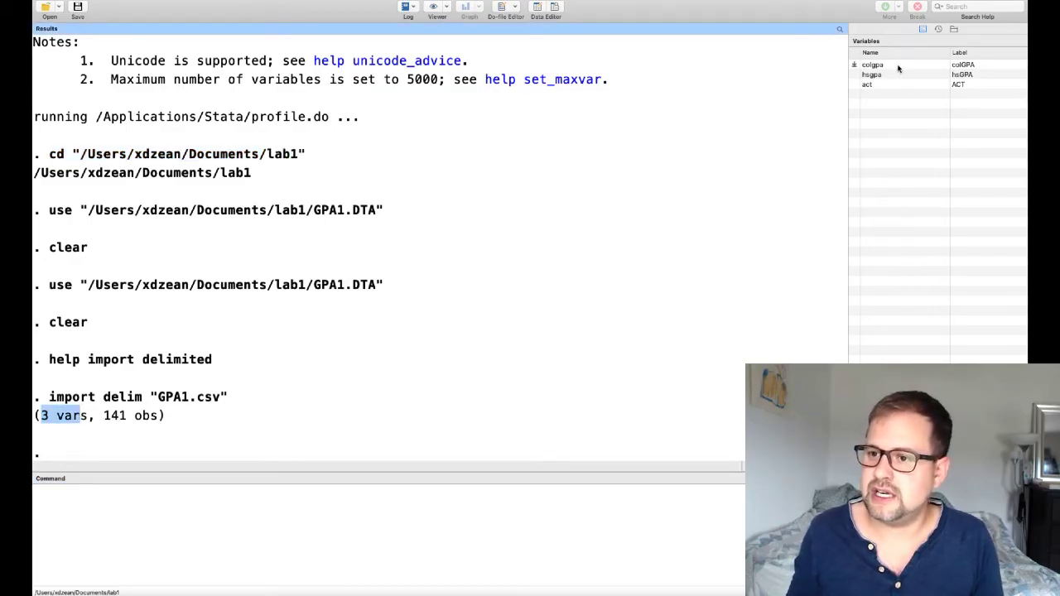
left_click(557, 8)
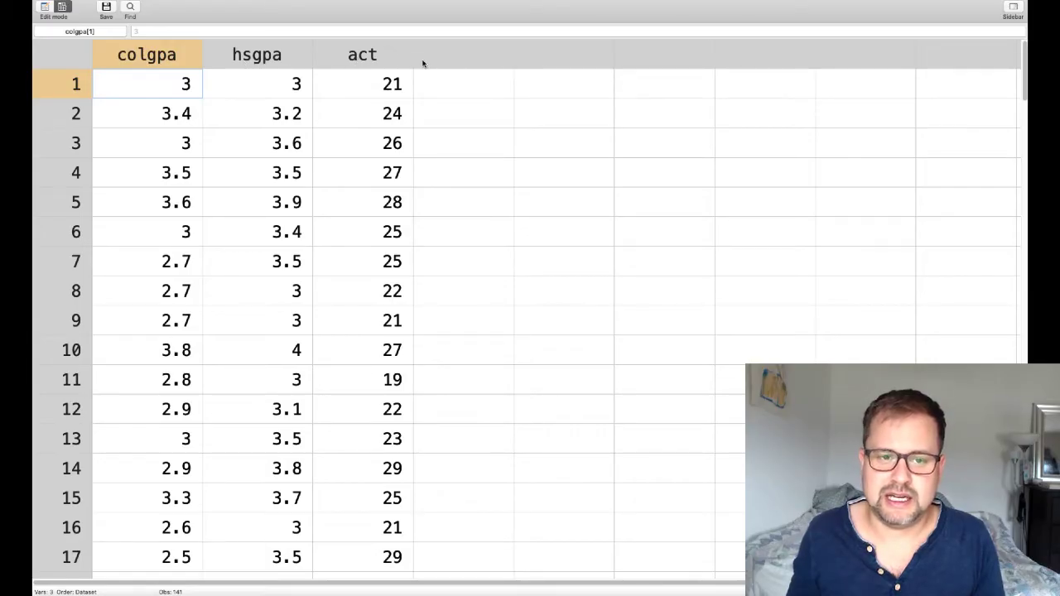
left_click_drag(136, 82, 385, 85)
left_click(584, 577)
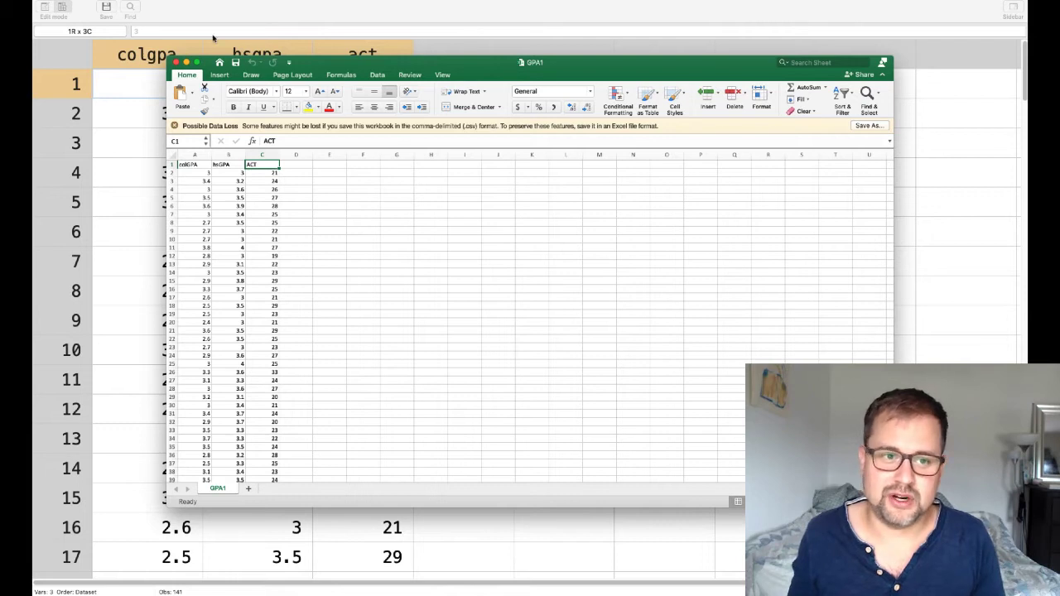
left_click(440, 42)
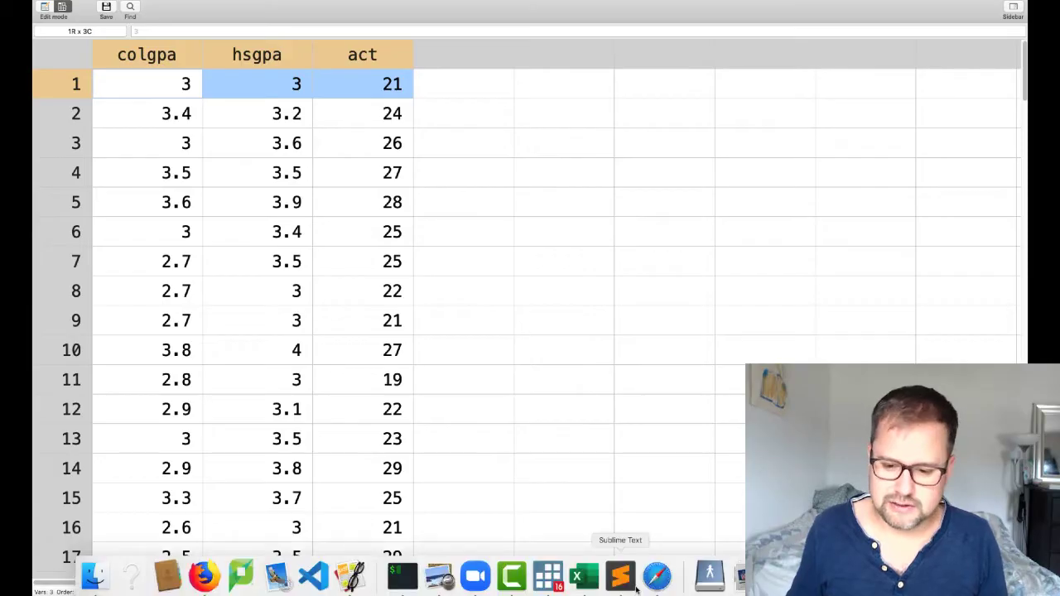
Switch to GPA1.csv in Sublime Text and examine the first value on line 3 by highlighting it
left_click(622, 576)
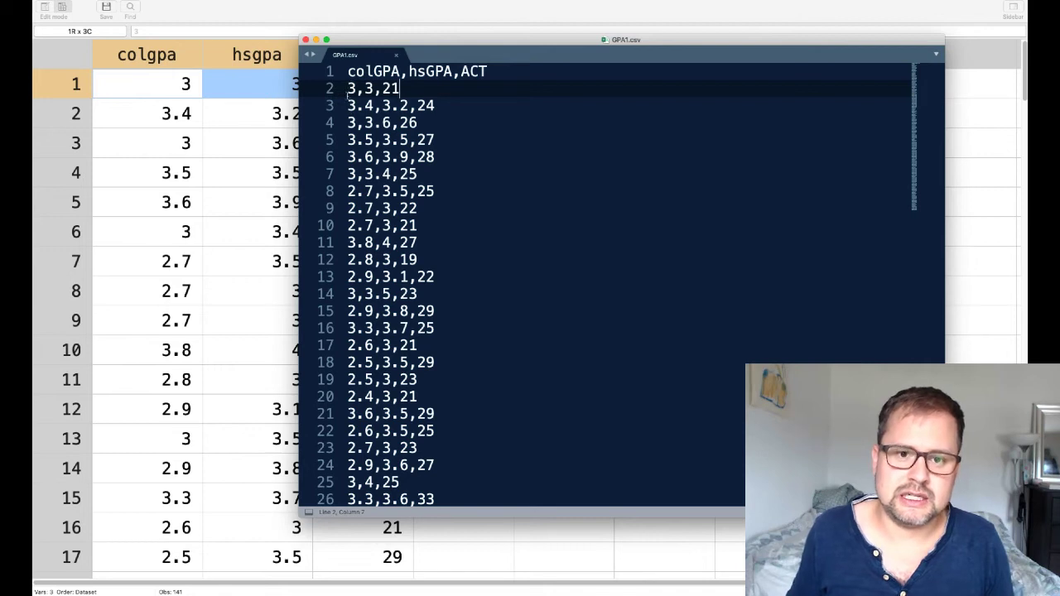
left_click_drag(348, 105, 374, 107)
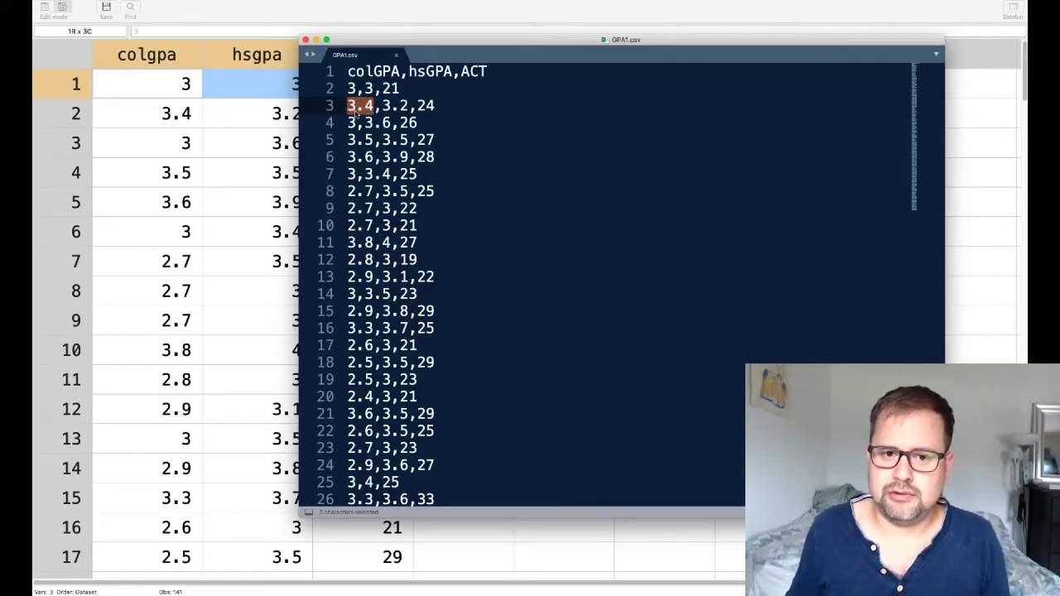
left_click(437, 105)
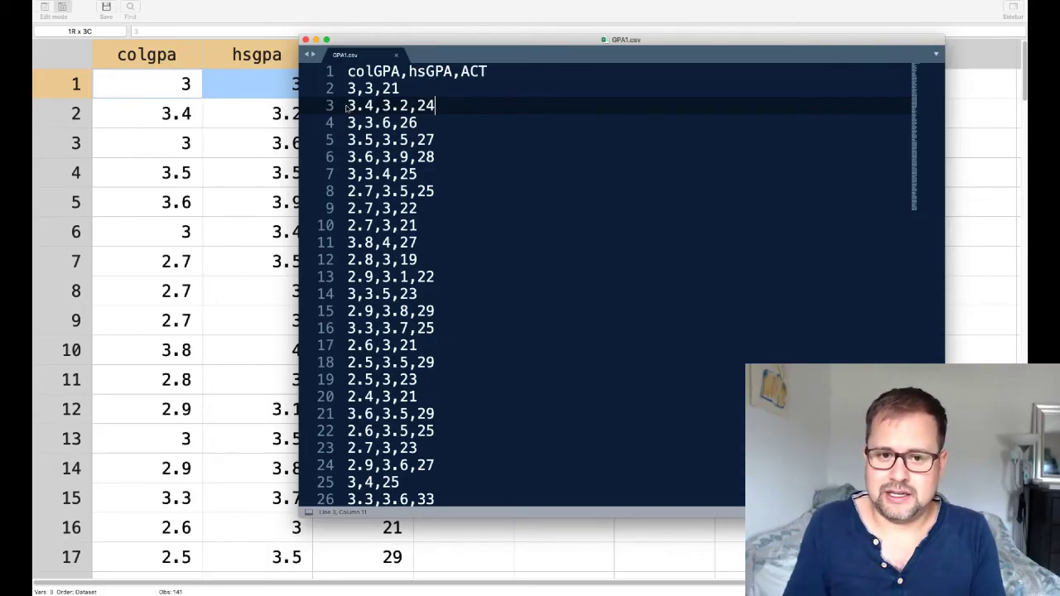
double_click(371, 106)
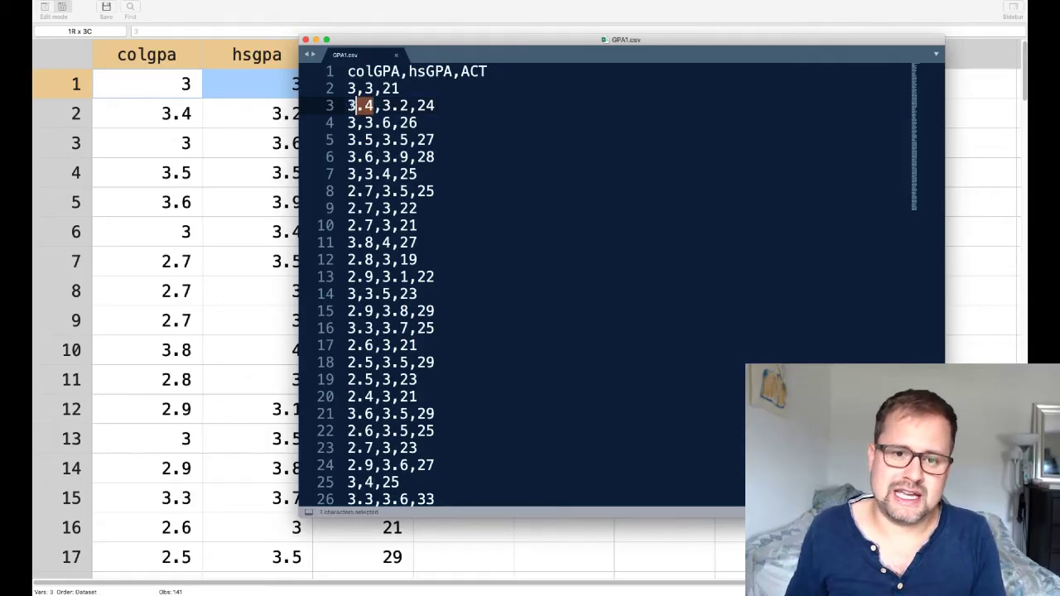
left_click(348, 105, "shift")
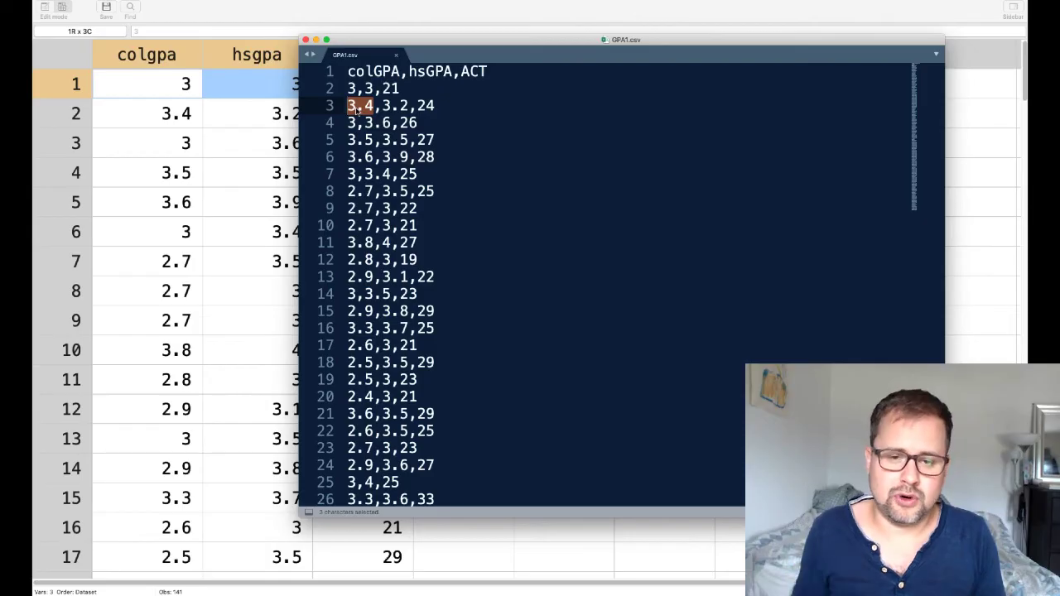
left_click(375, 106)
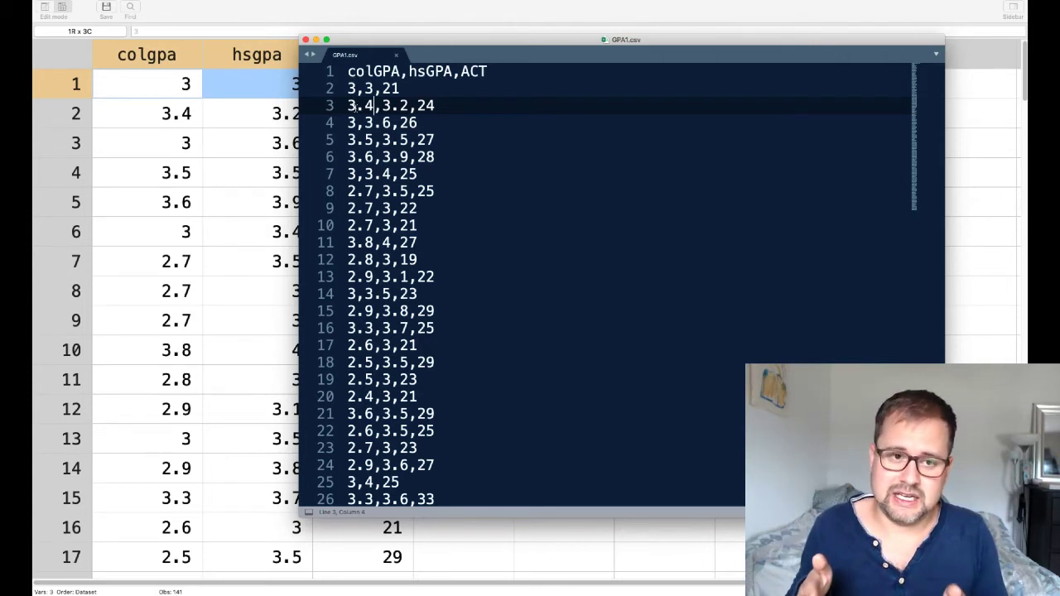
Return to Stata, close the Data Browser, and examine the properties of the colgpa variable
left_click(280, 14)
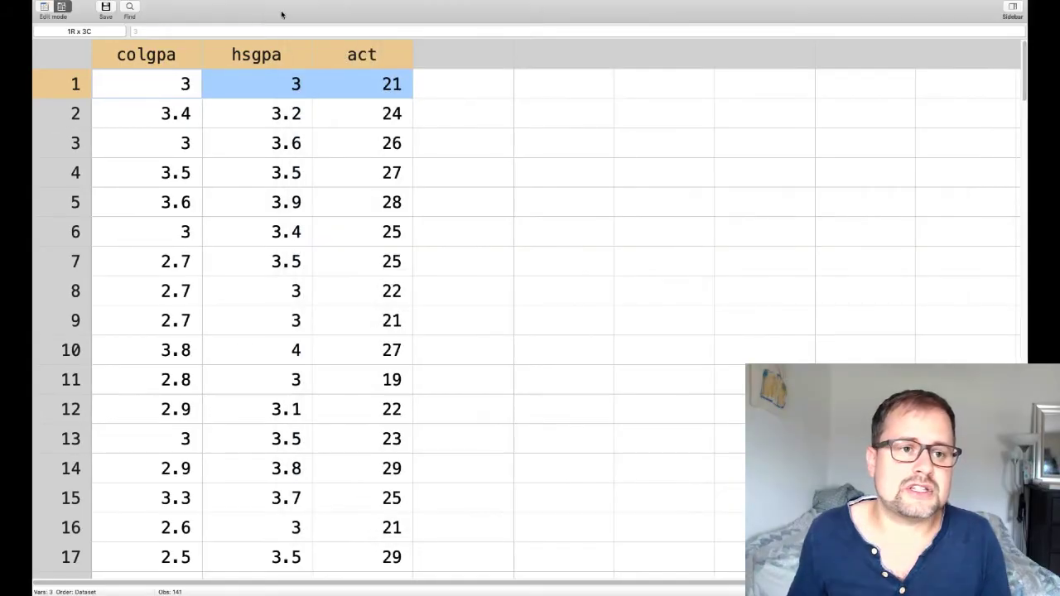
key("super+w")
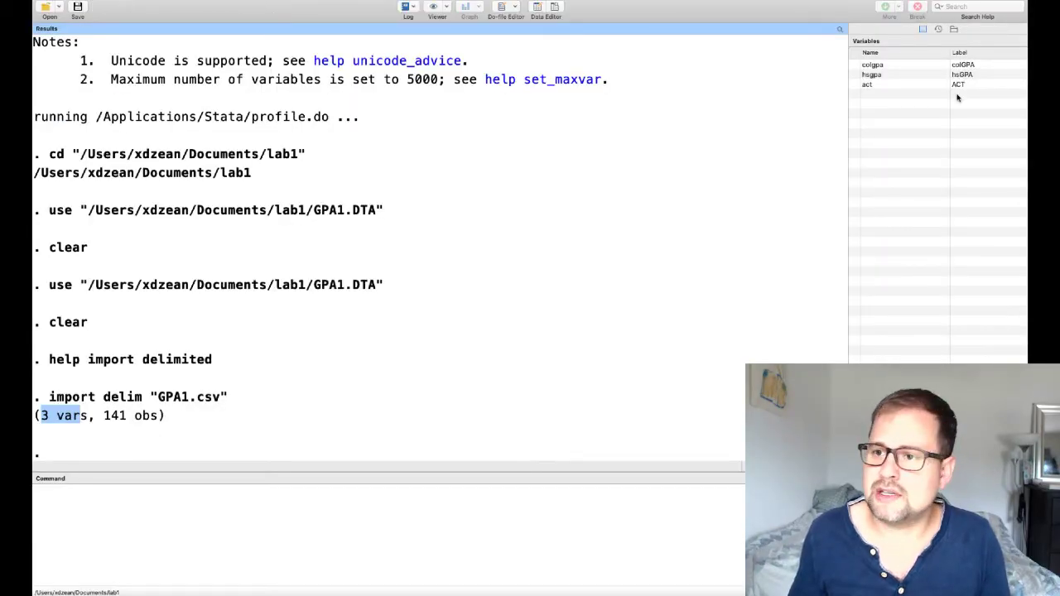
left_click(872, 65)
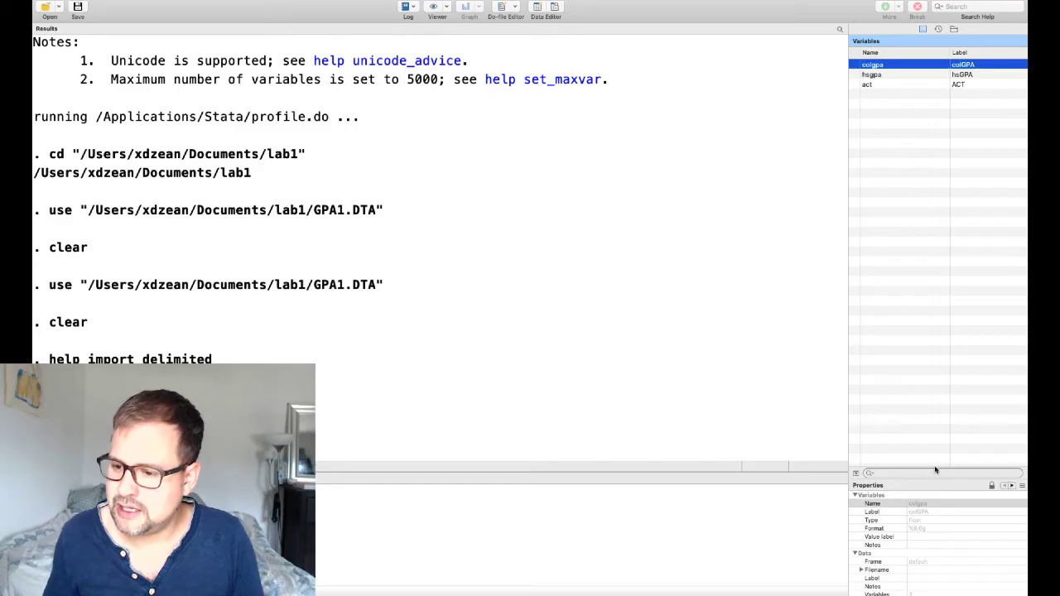
scroll(940, 513, "down", 3)
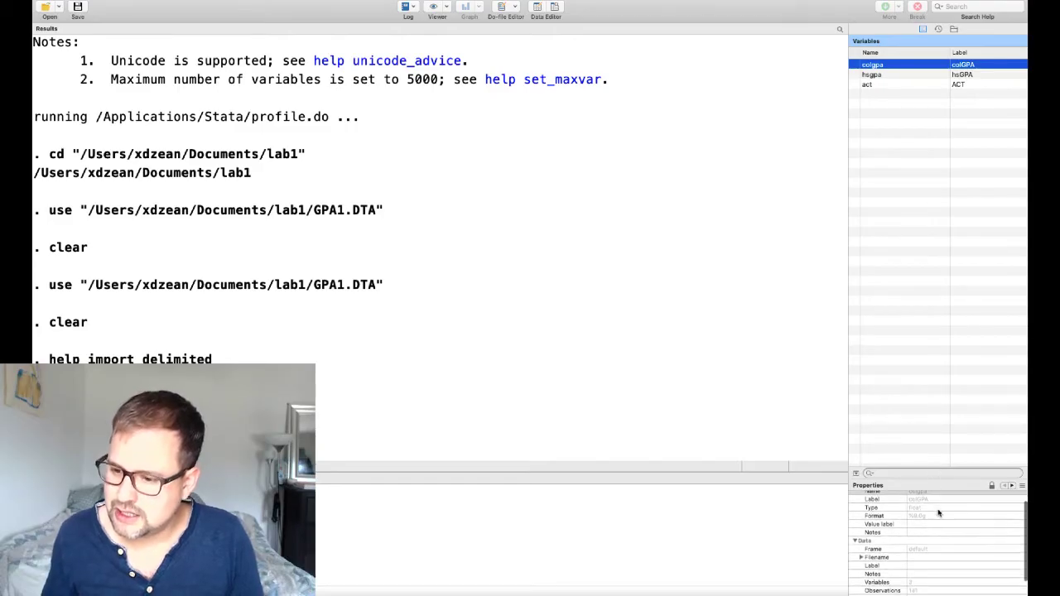
scroll(930, 513, "up", 3)
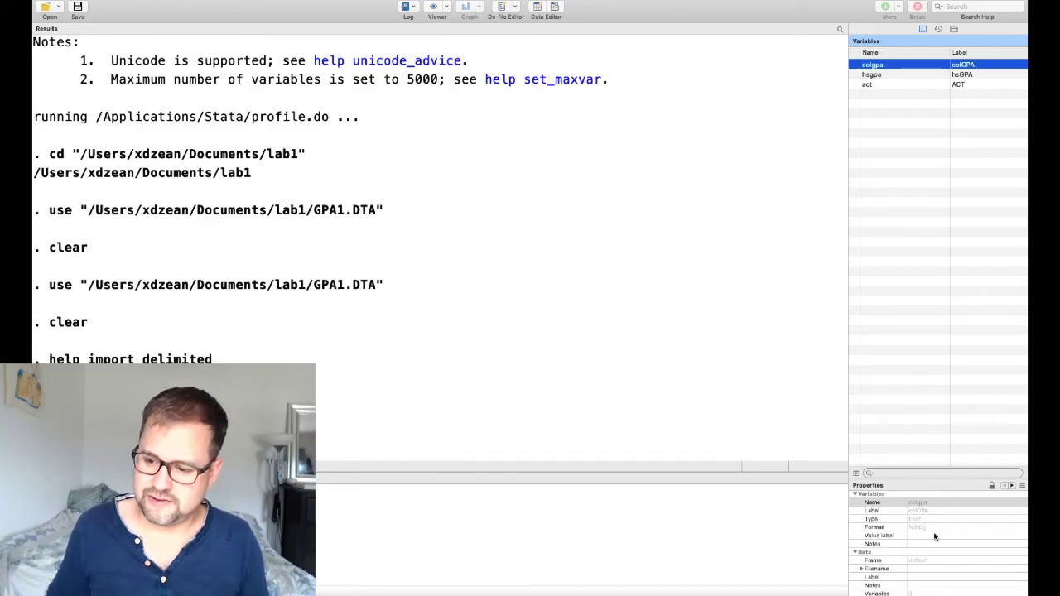
scroll(935, 535, "down", 1)
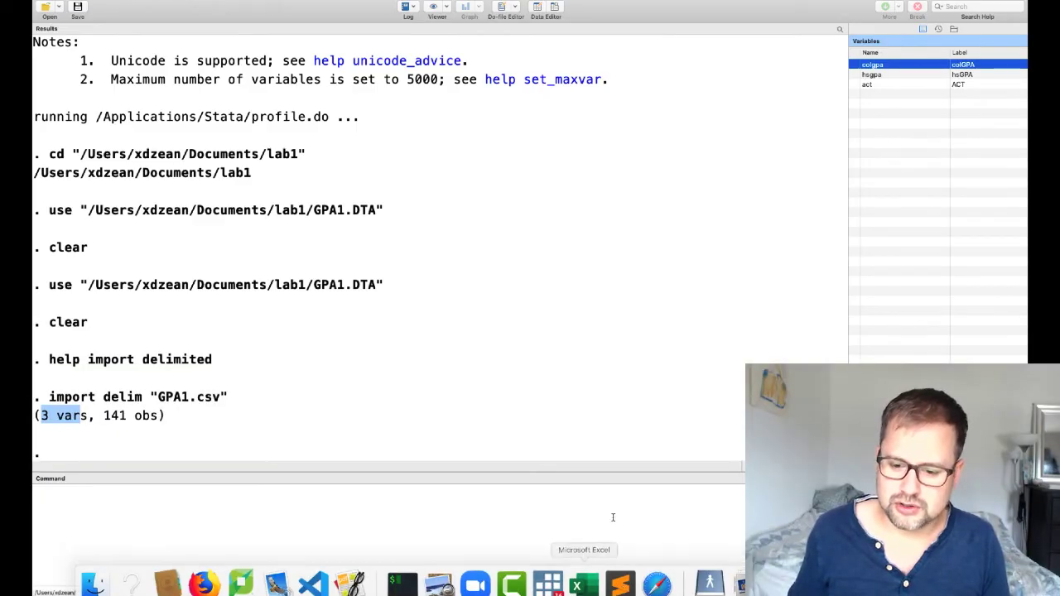
Switch to GPA1.csv in Sublime Text and highlight the first decimal point and the first comma delimiter on line 3
left_click(621, 585)
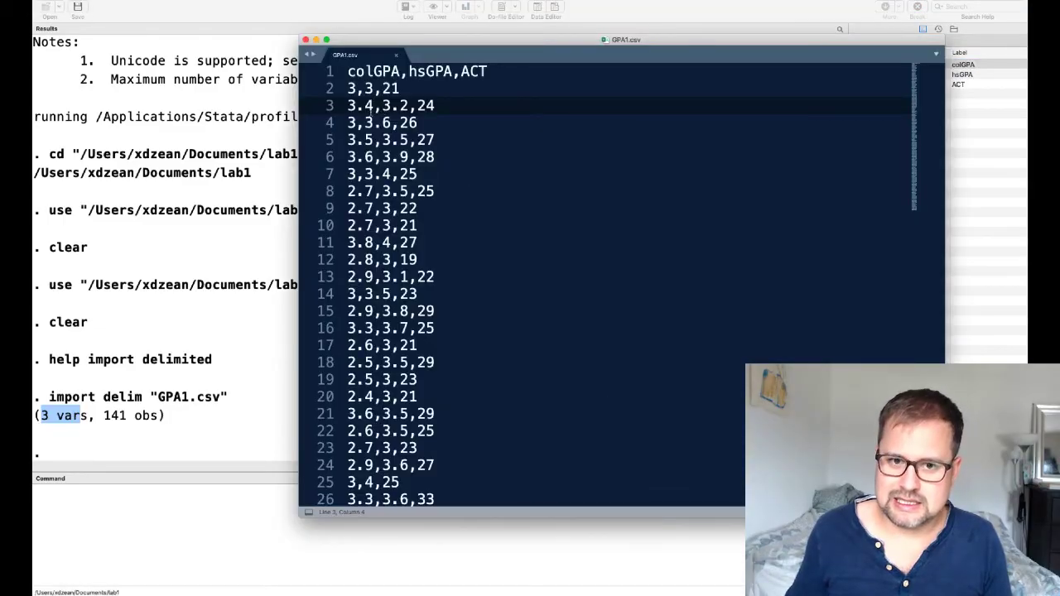
left_click_drag(356, 106, 365, 105)
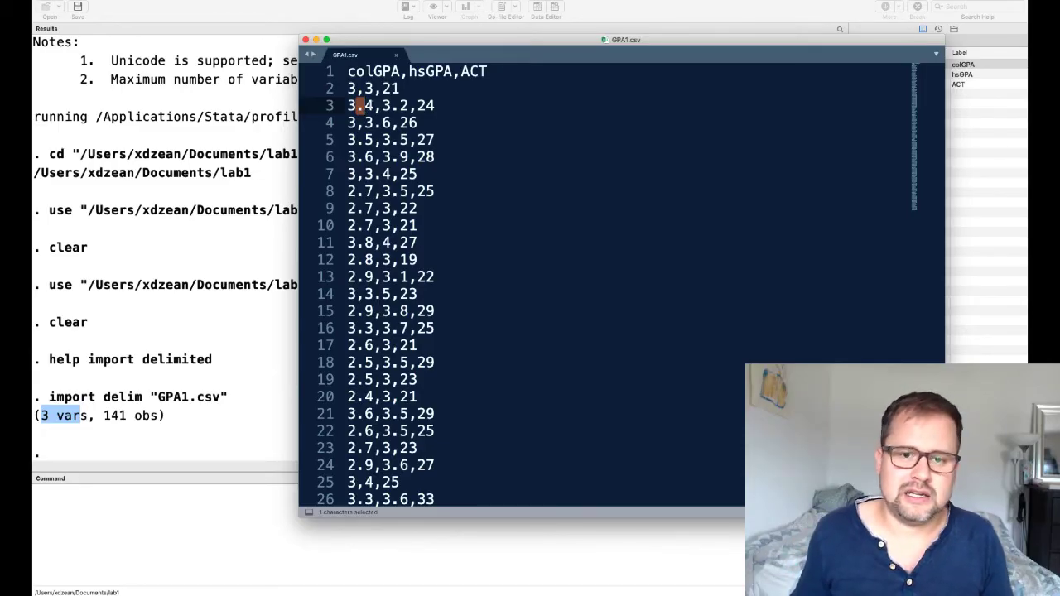
left_click(373, 105)
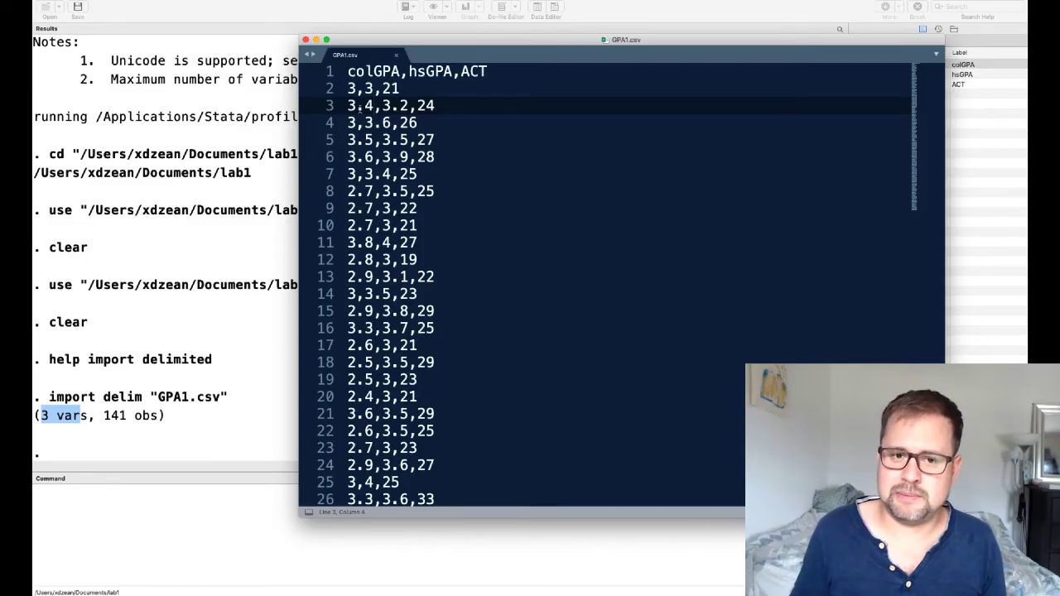
left_click_drag(373, 108, 379, 108)
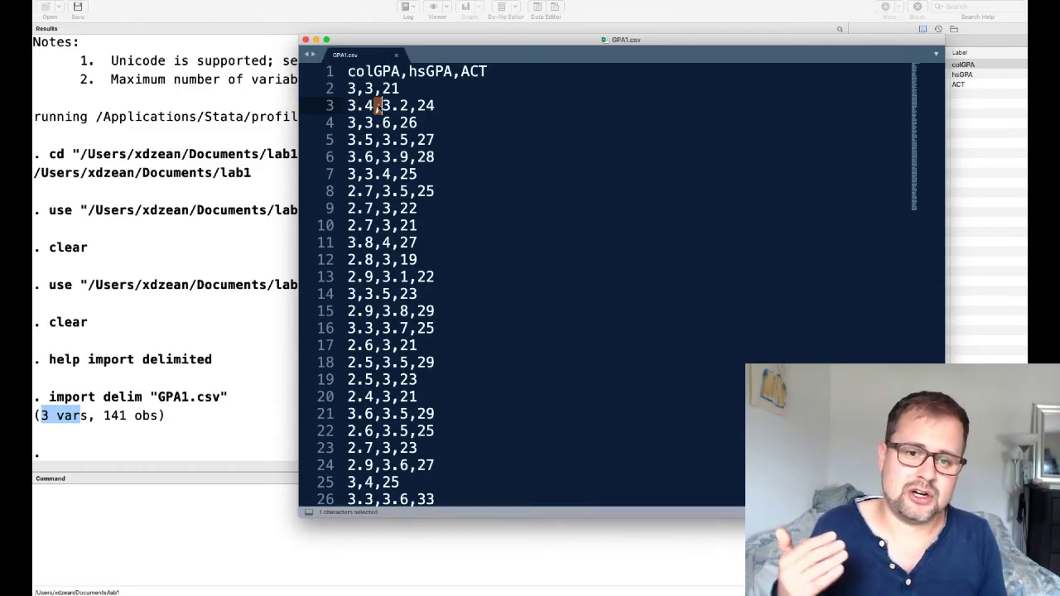
left_click(420, 105)
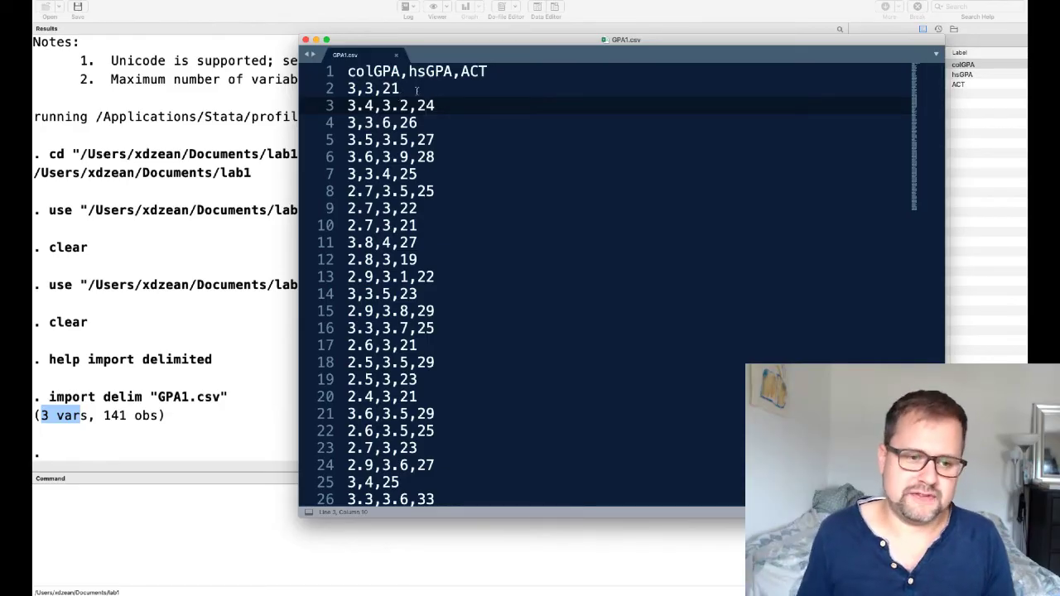
Return to Stata, try to open the help page with help import delim, and close the Viewer
left_click(215, 239)
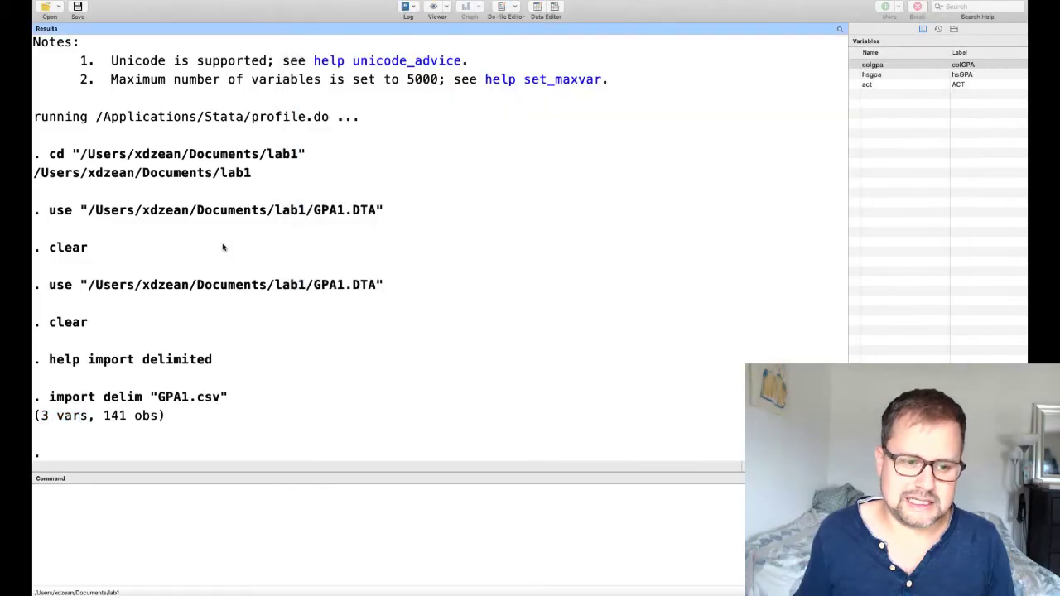
left_click(139, 508)
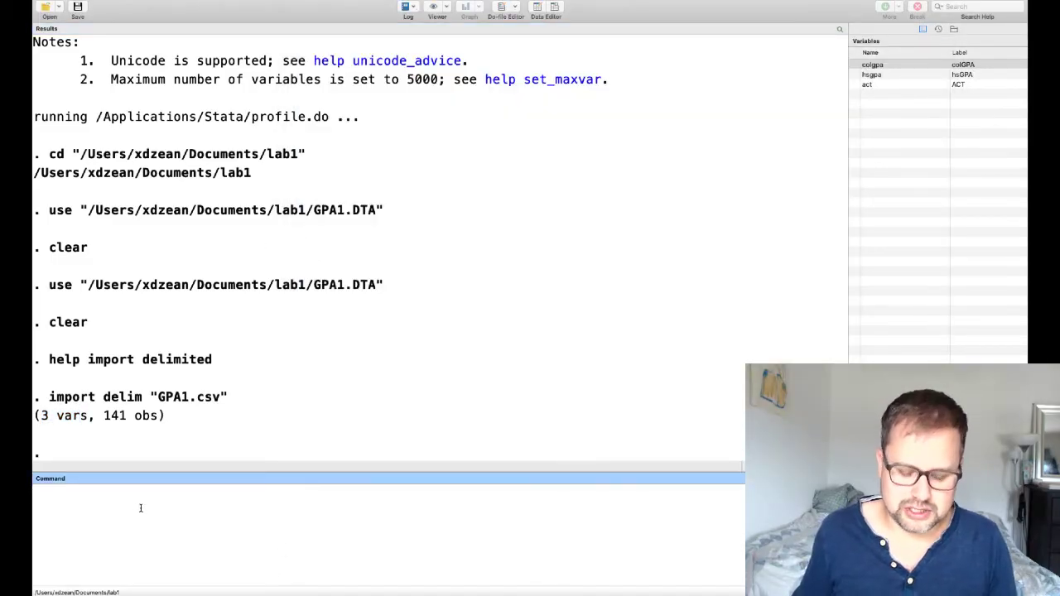
type("help im")
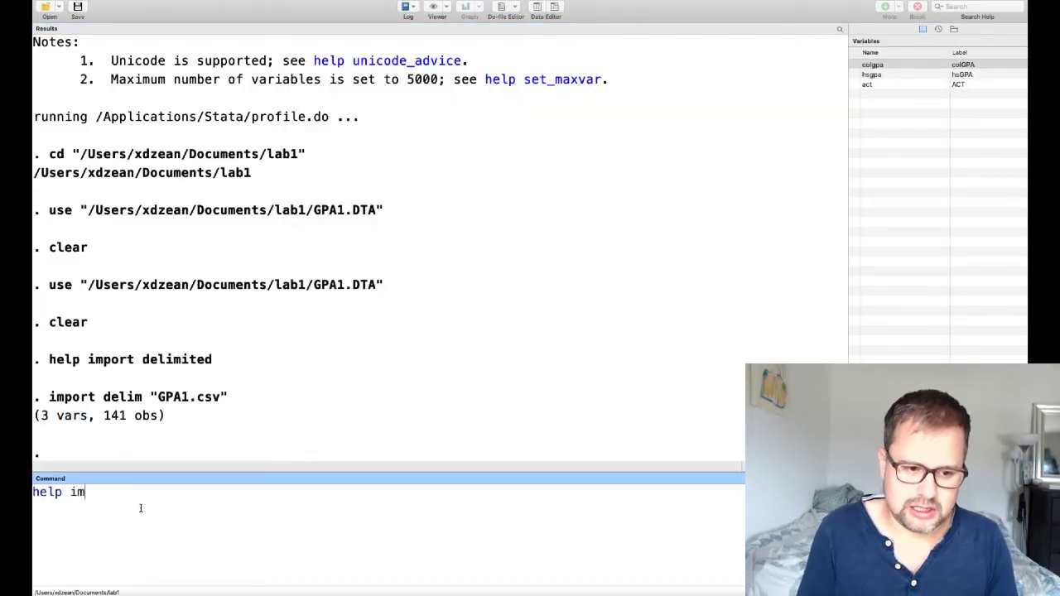
type("port delim")
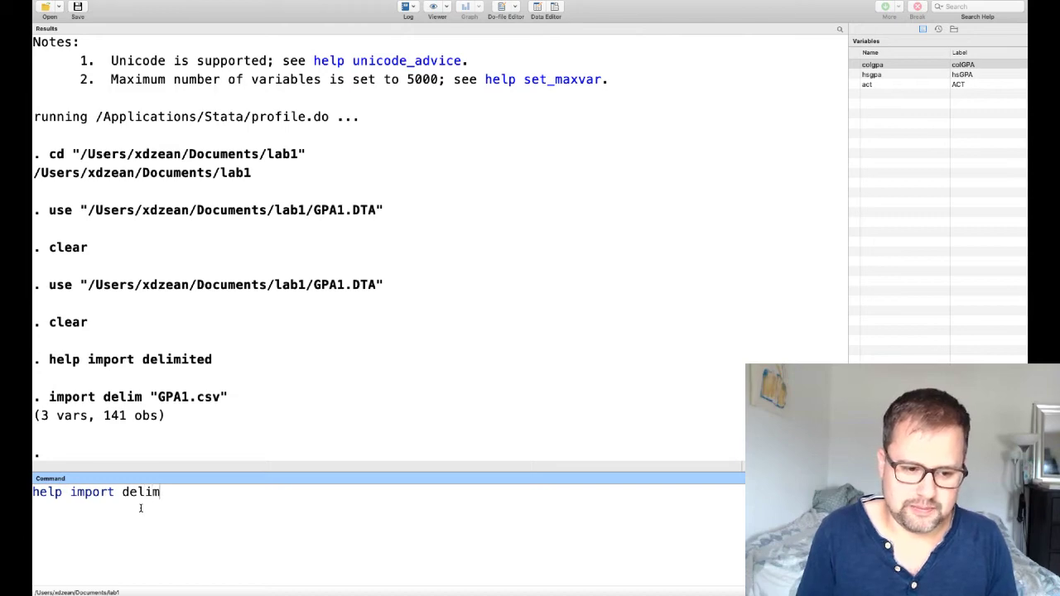
key("Return")
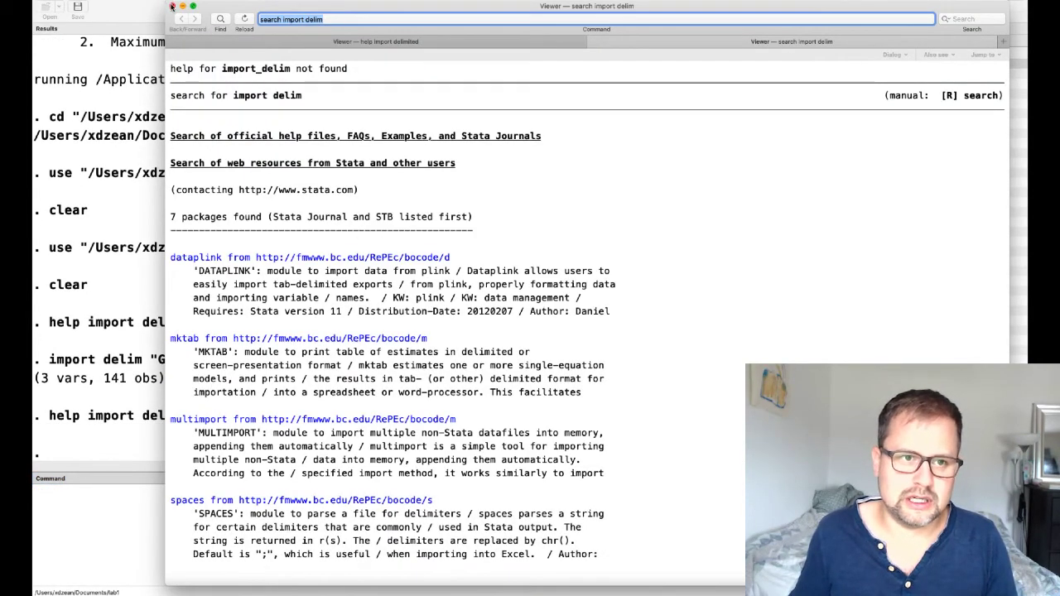
left_click(173, 6)
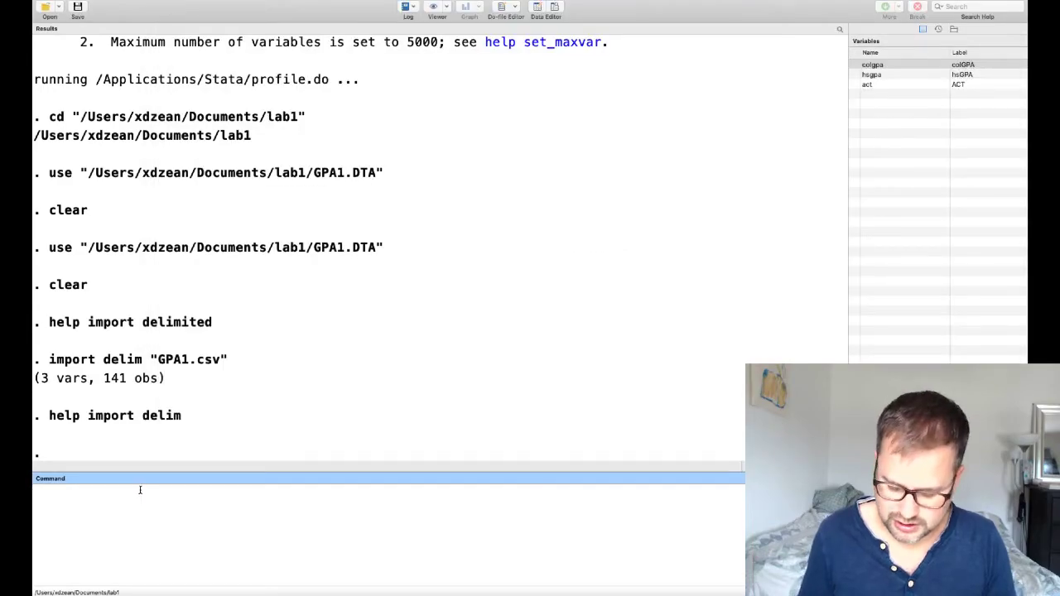
Open the help for import delimited and highlight the import options from rowrange through decimalseparator, then clear the selection
key("Up")
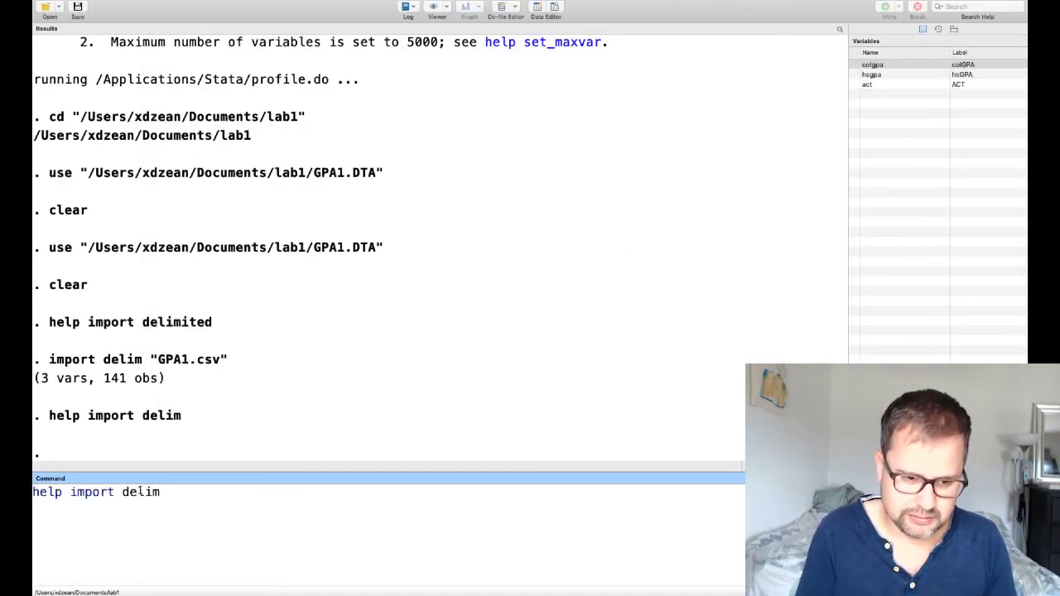
type("ited")
key("Return")
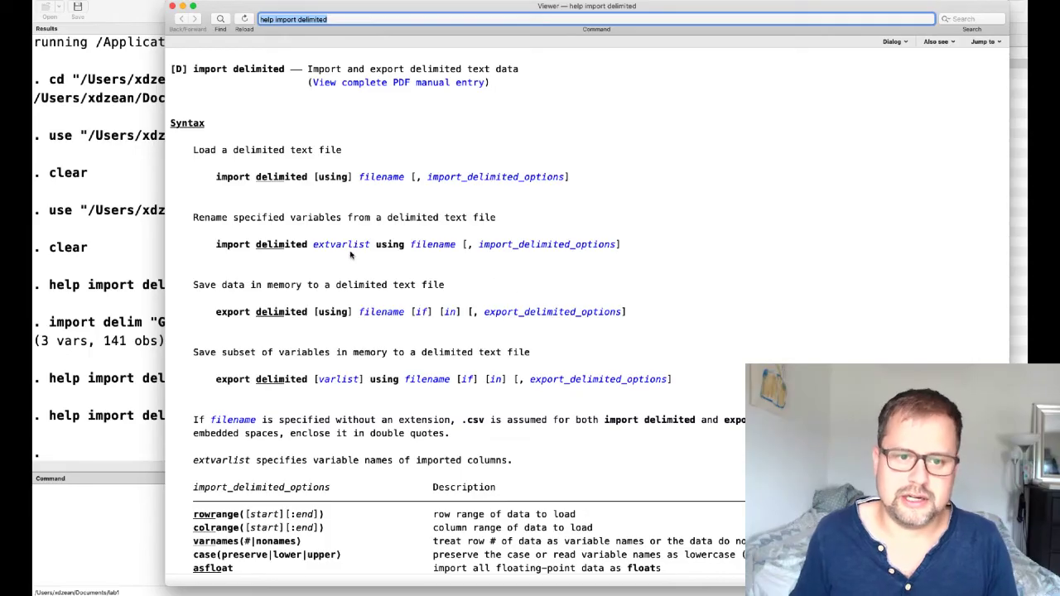
scroll(331, 216, "down", 5)
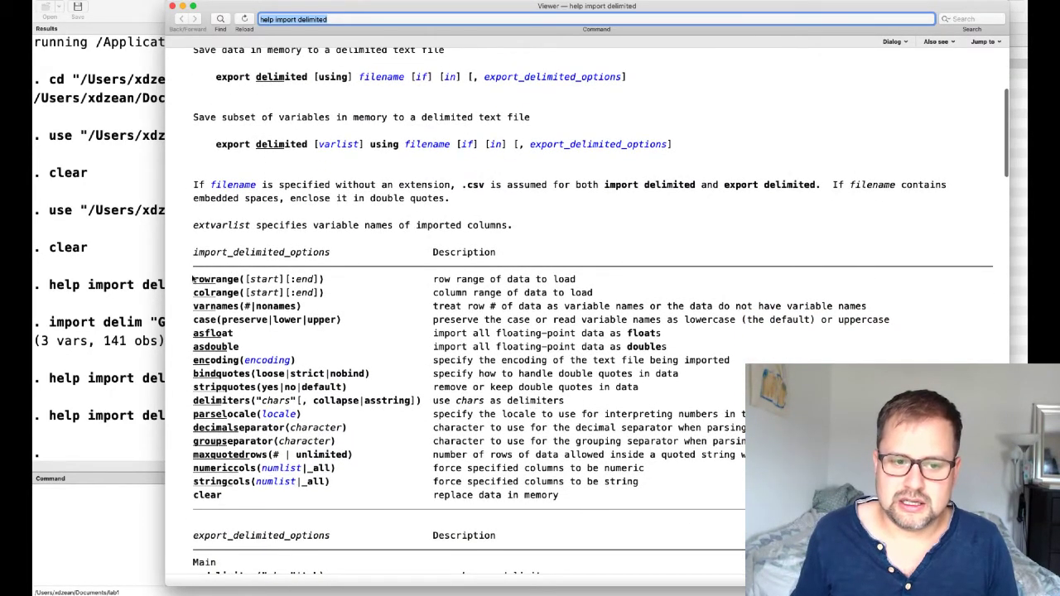
left_click_drag(192, 279, 366, 429)
left_click(379, 432)
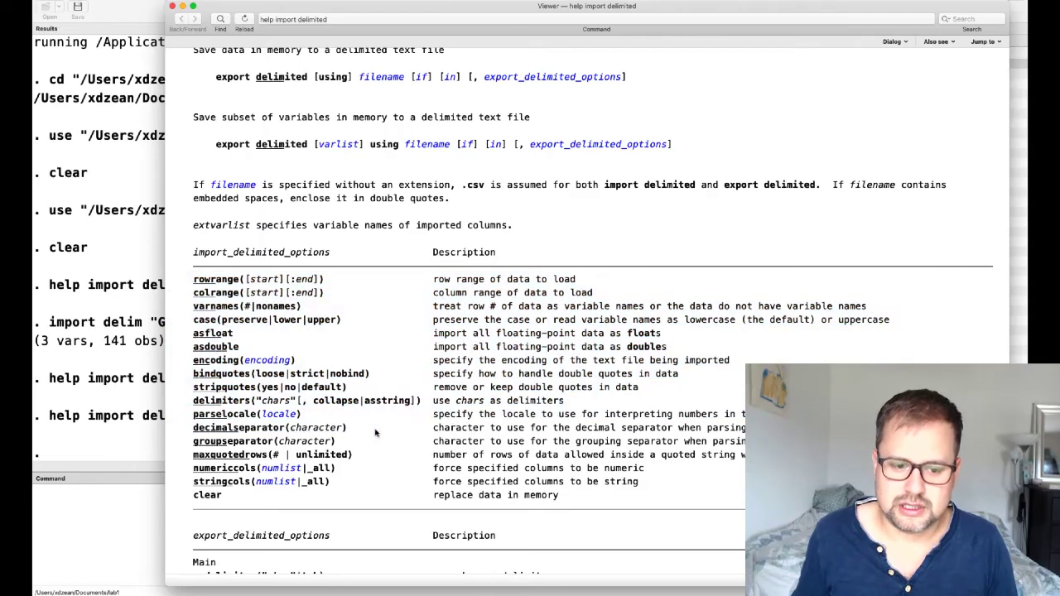
Highlight the decimalseparator(character) option, the delimiters option name and its "chars" argument in the import options, and clear the selection
scroll(336, 434, "down", 1)
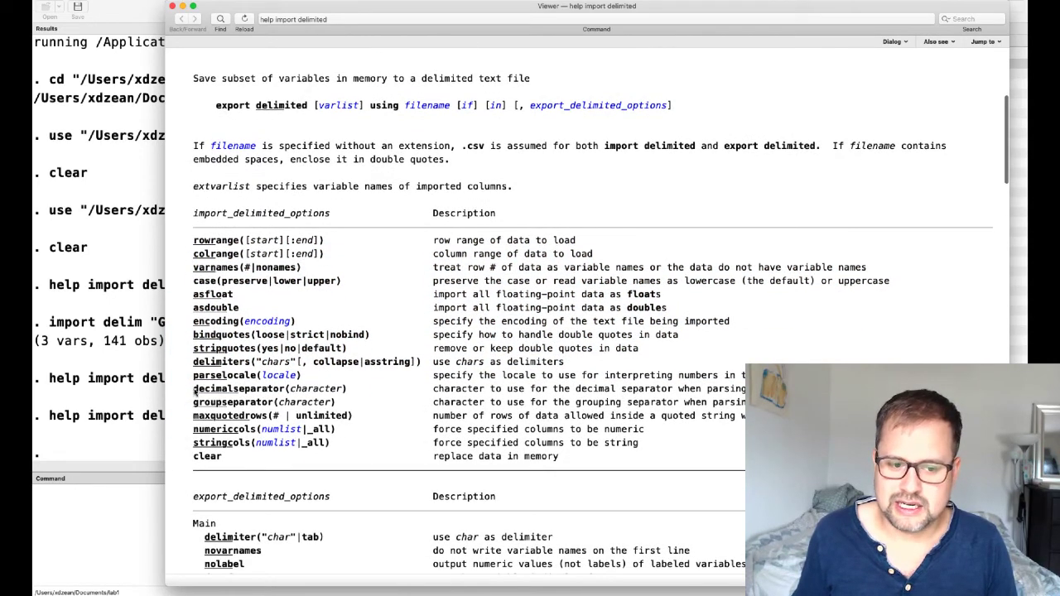
left_click_drag(195, 389, 347, 395)
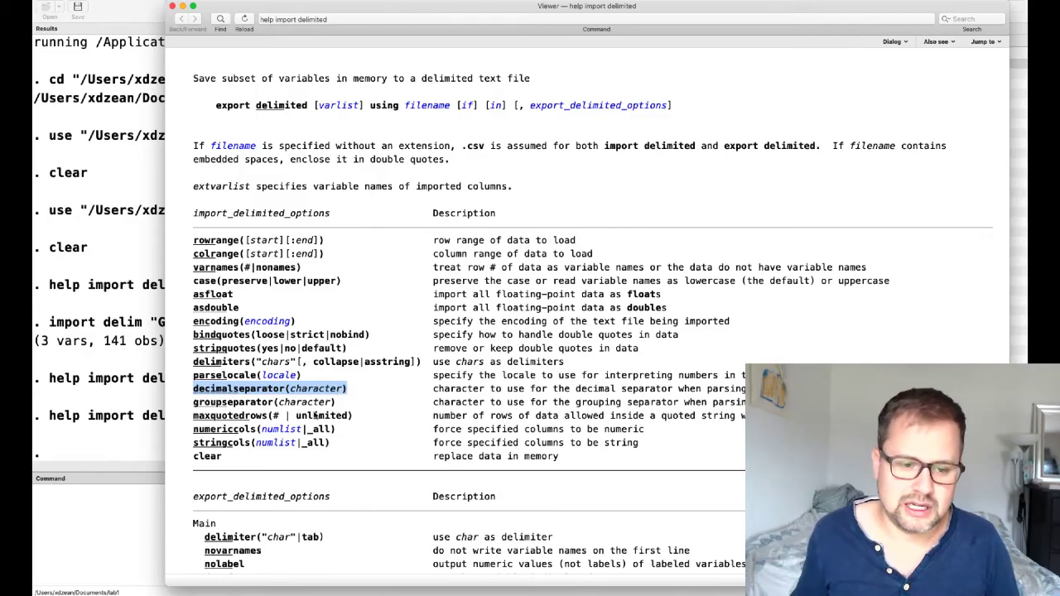
left_click_drag(195, 367, 249, 366)
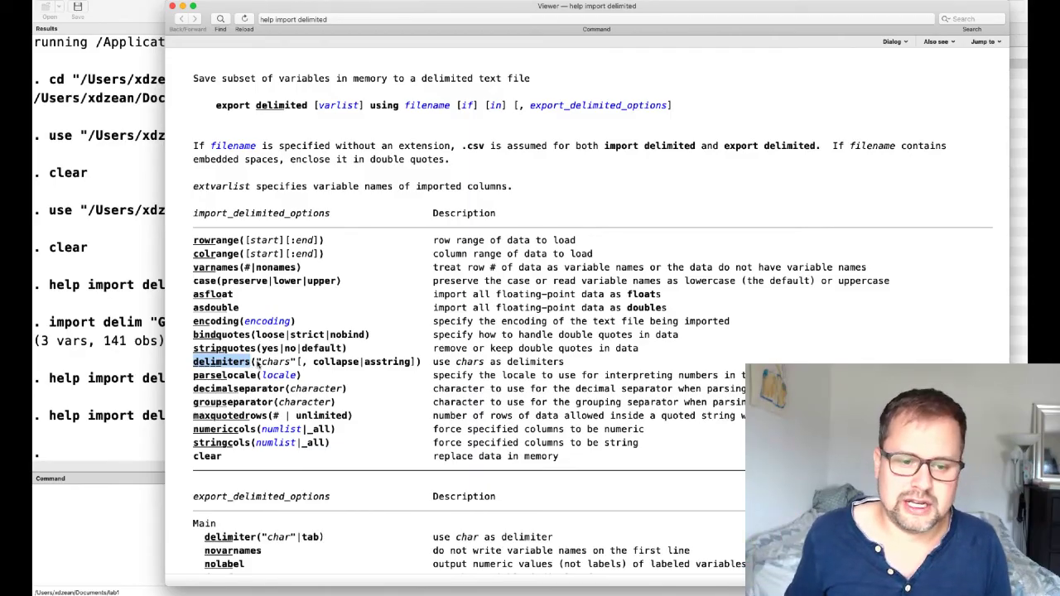
left_click_drag(256, 365, 296, 364)
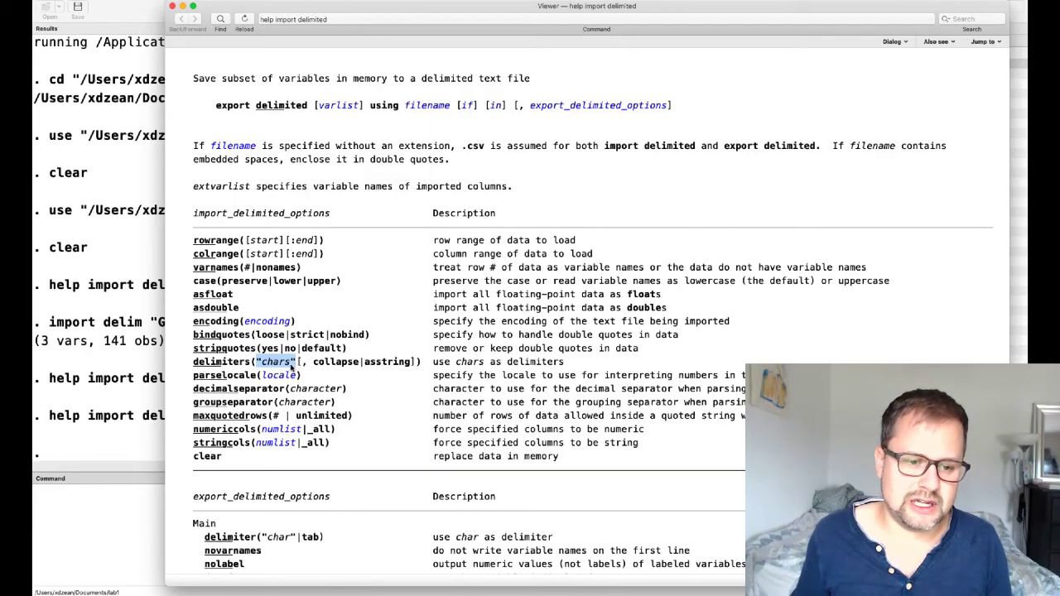
left_click(308, 374)
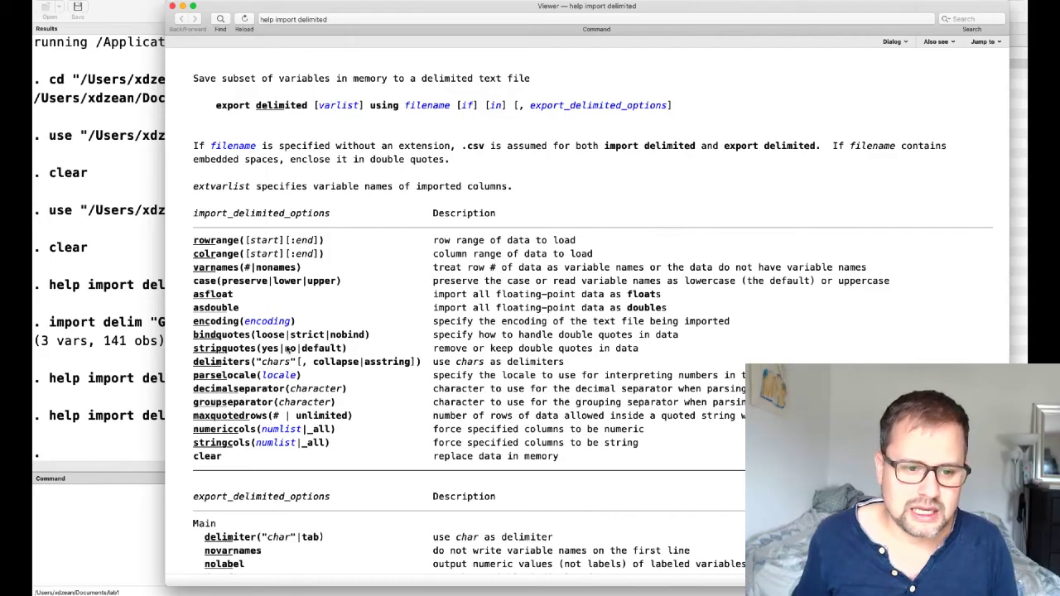
Highlight the stringcols(numlist|_all) option in the list of import options
scroll(289, 348, "down", 2)
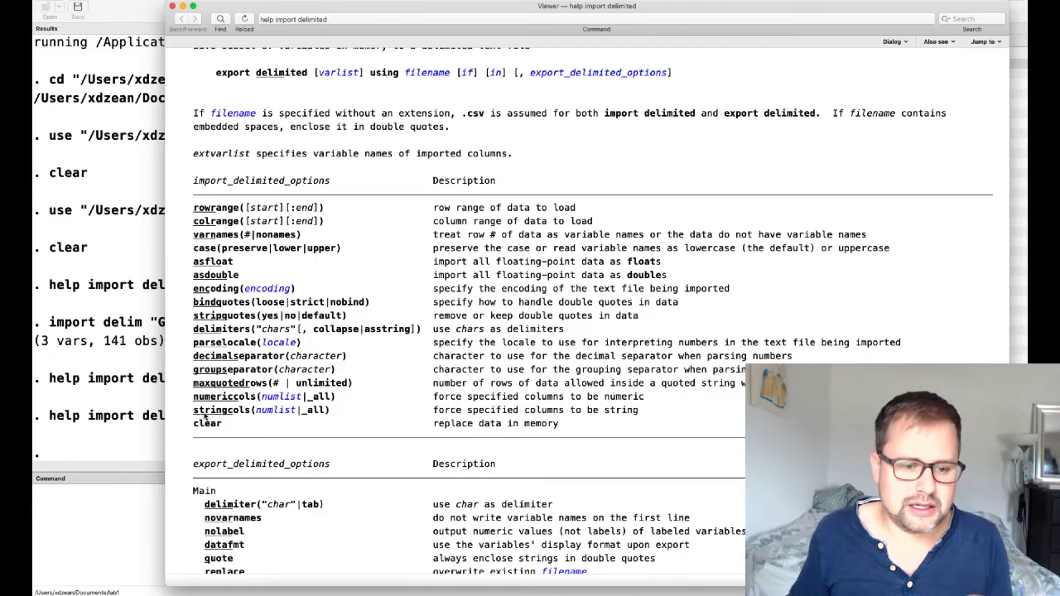
left_click_drag(195, 413, 246, 411)
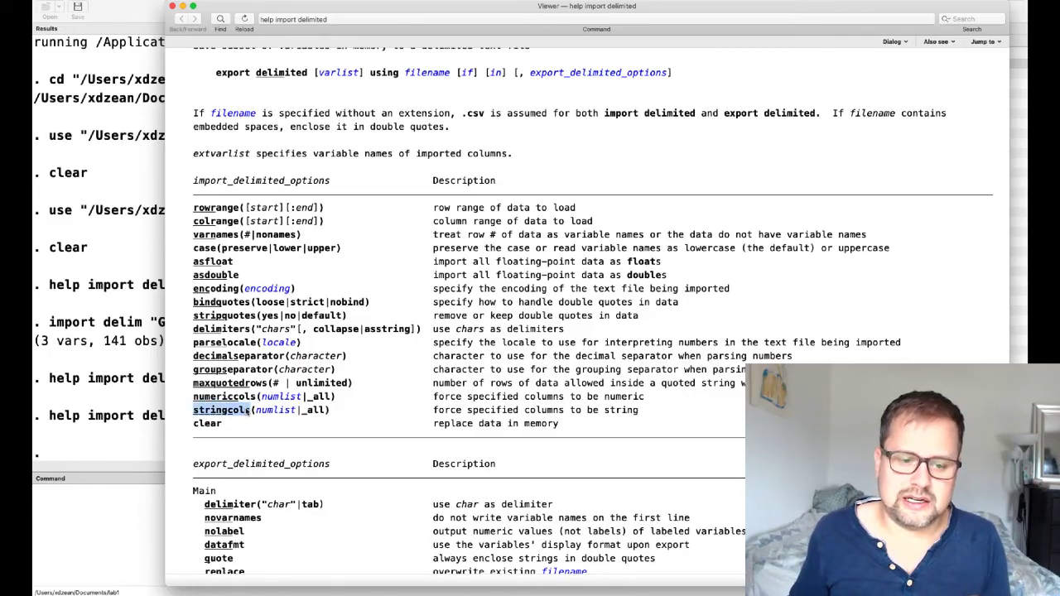
scroll(246, 411, "down", 1)
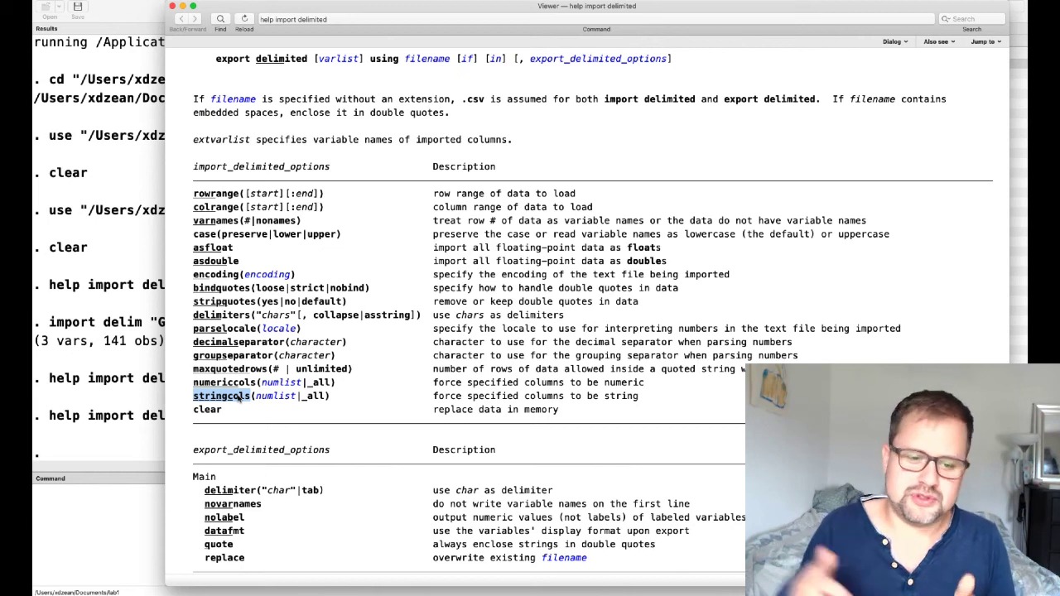
left_click(212, 401)
left_click_drag(193, 399, 247, 401)
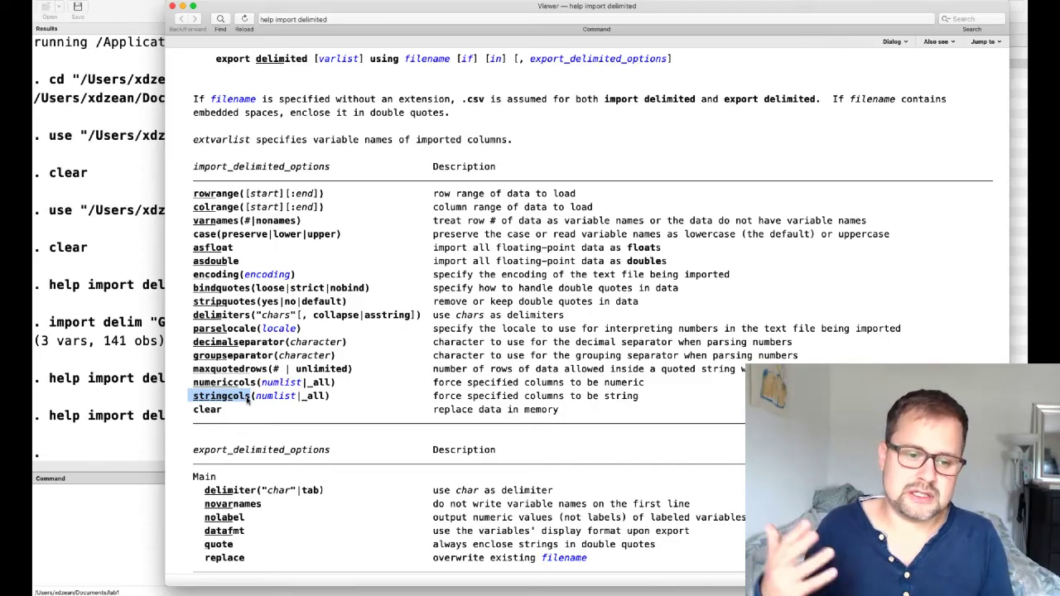
left_click(246, 400)
scroll(238, 401, "up", 1)
left_click_drag(194, 399, 329, 402)
scroll(329, 402, "up", 1)
left_click(329, 402)
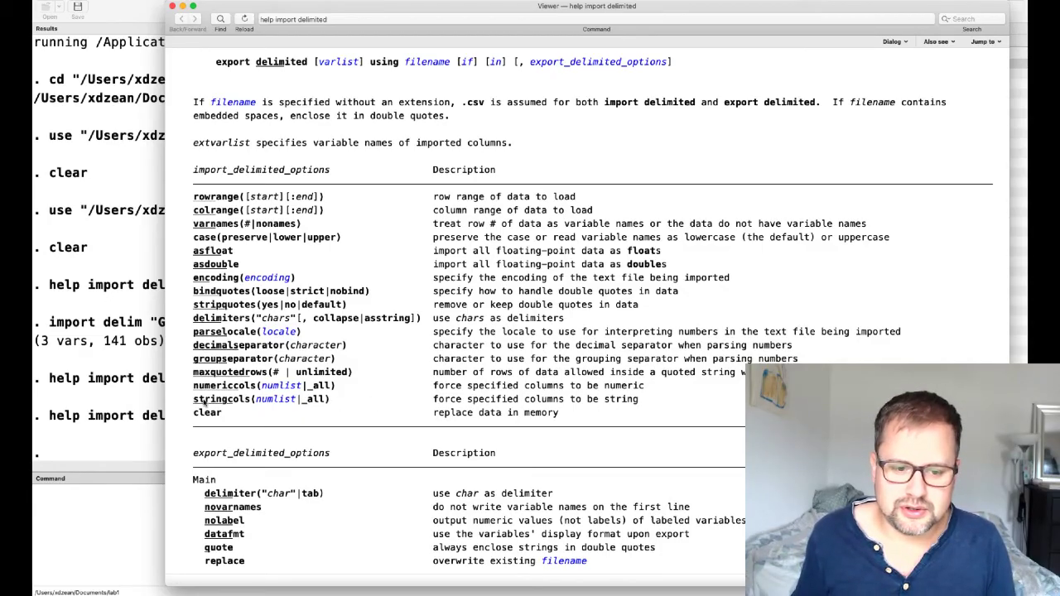
left_click_drag(195, 400, 336, 404)
Highlight import_delimited_options in the syntax for loading a delimited text file, clear the selection, and review the list of import options
scroll(560, 97, "up", 3)
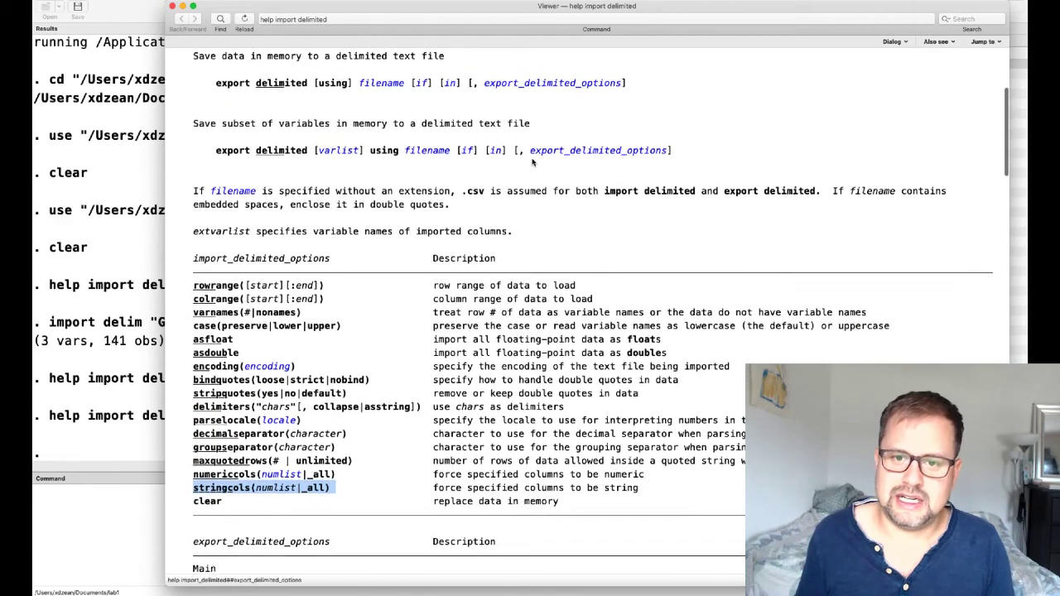
scroll(510, 91, "up", 5)
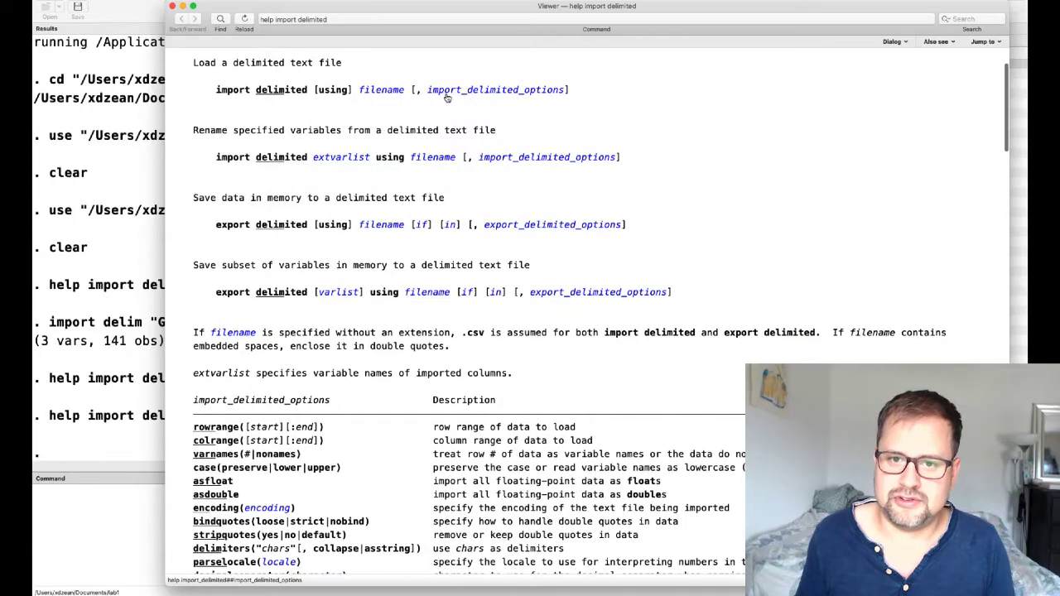
left_click_drag(428, 93, 564, 96)
left_click(590, 109)
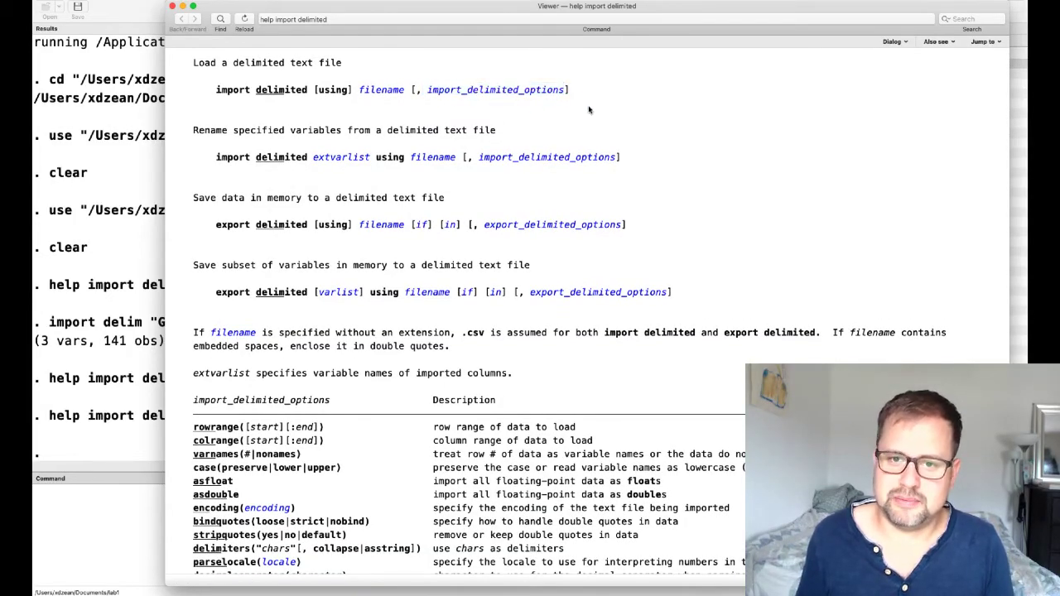
scroll(460, 264, "down", 5)
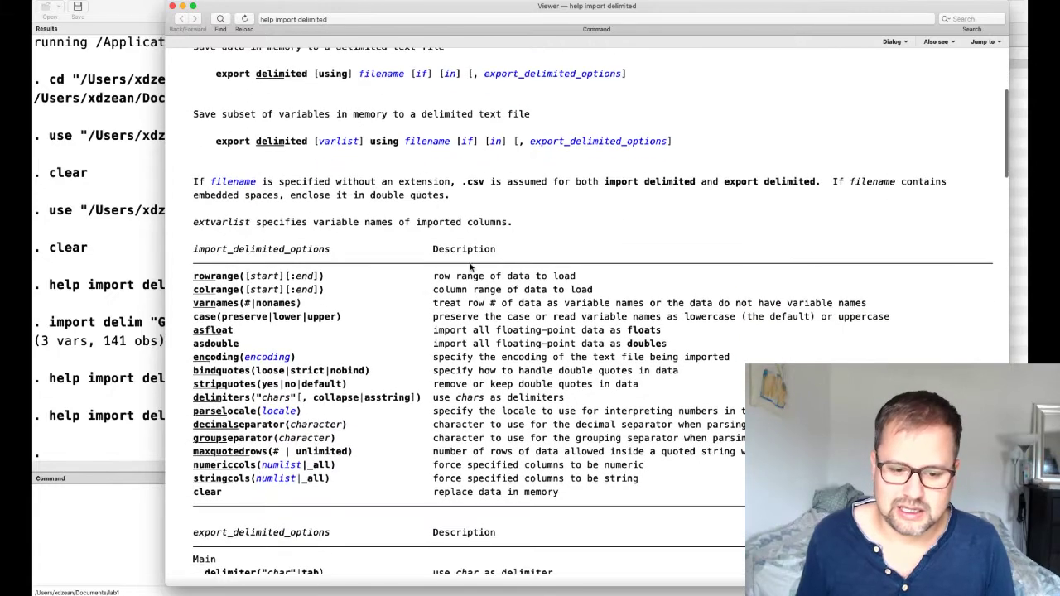
scroll(505, 354, "down", 2)
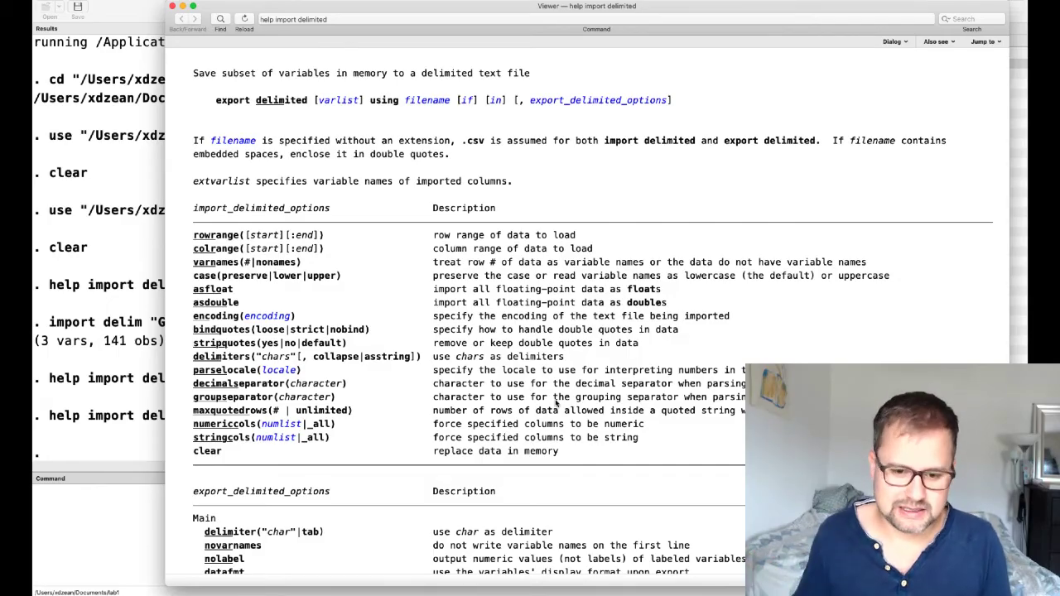
scroll(295, 441, "down", 2)
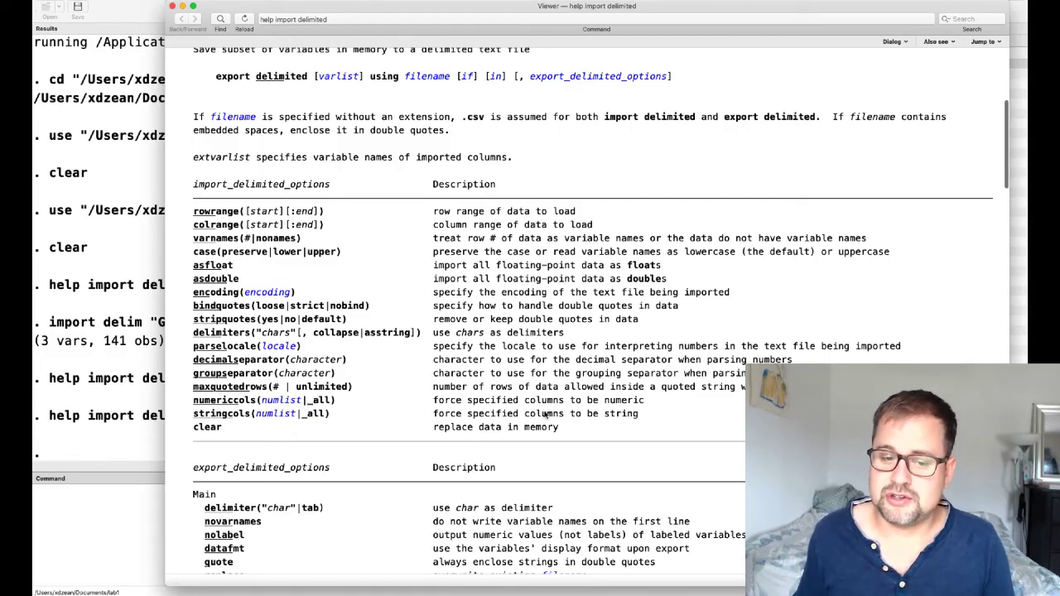
scroll(493, 379, "up", 4)
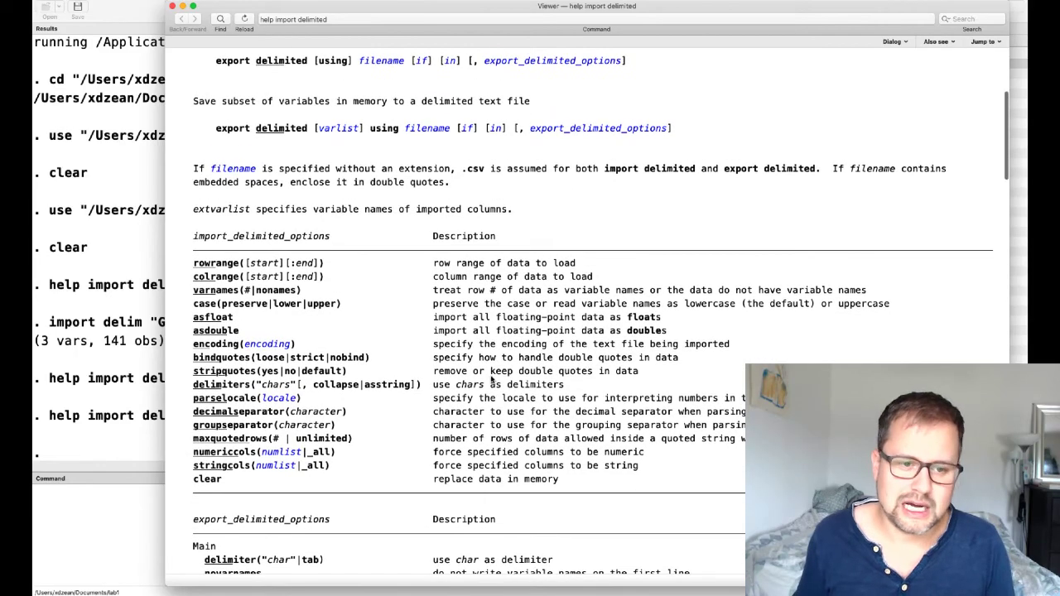
scroll(493, 379, "up", 6)
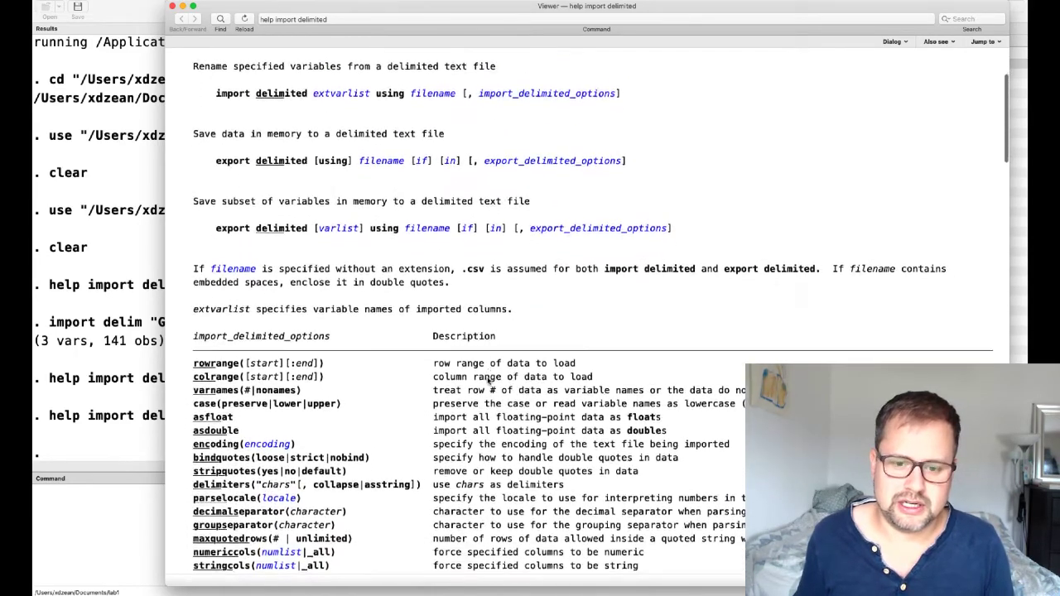
Switch to GPA1.csv in Sublime Text and insert four blank lines above the colGPA,hsGPA,ACT header row
mouse_move(398, 584)
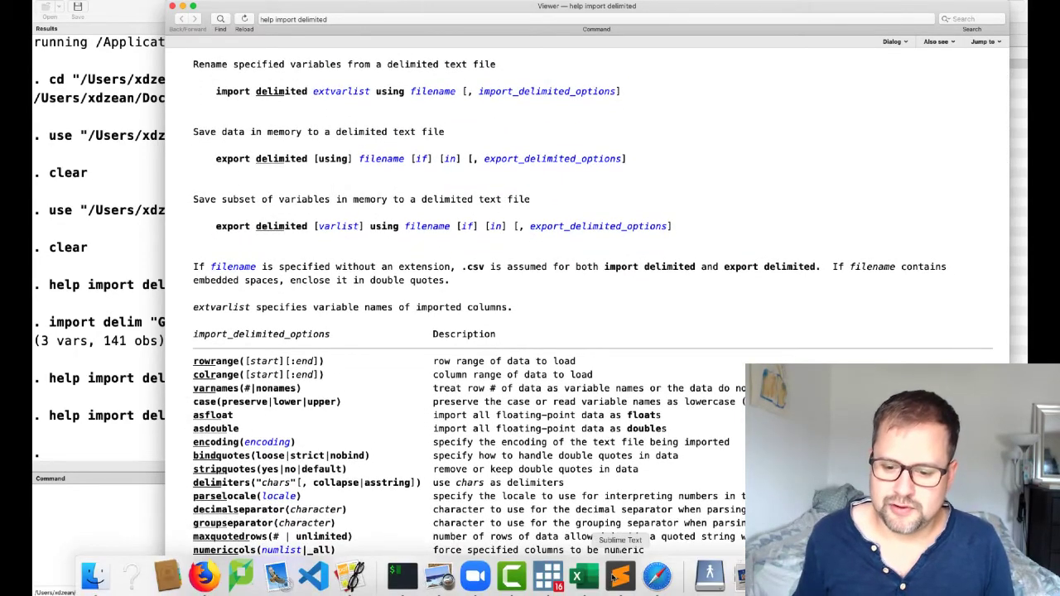
left_click(614, 577)
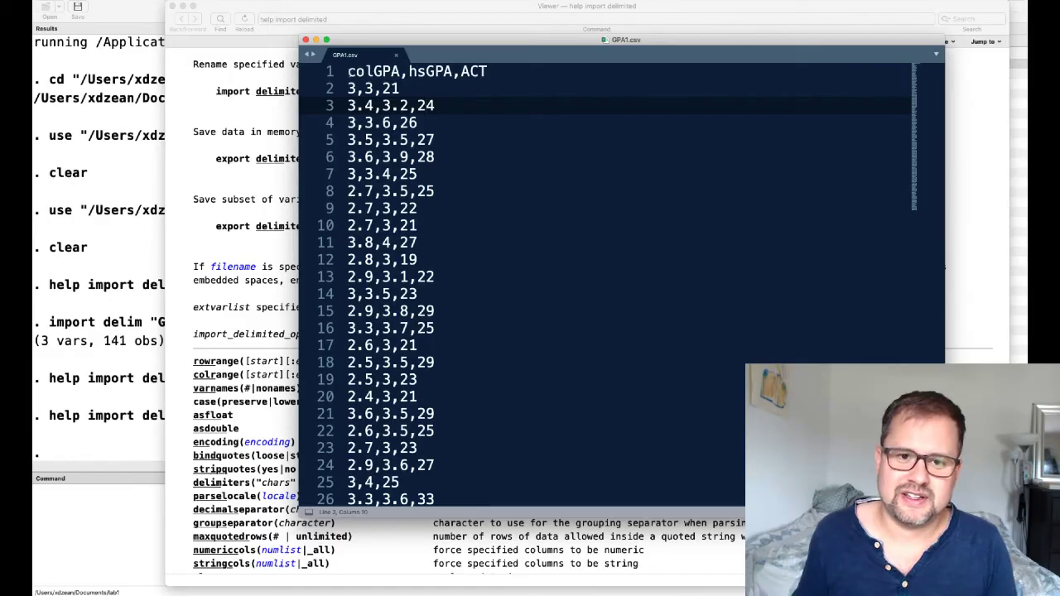
left_click(347, 71)
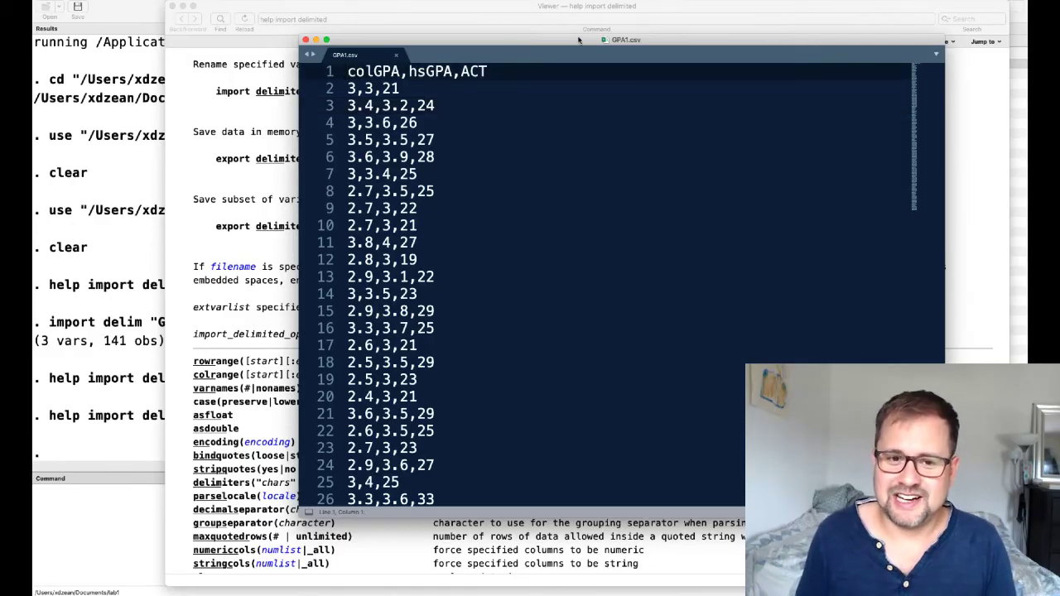
key("Return")
key("Return")
key("Return")
key("Return")
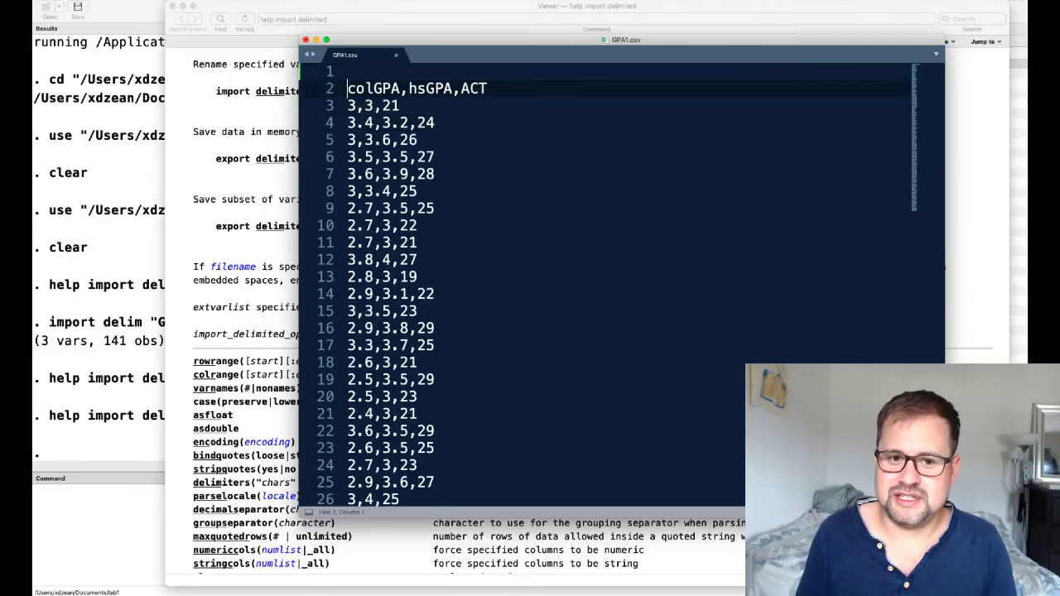
key("Up")
key("Up")
key("Up")
key("Up")
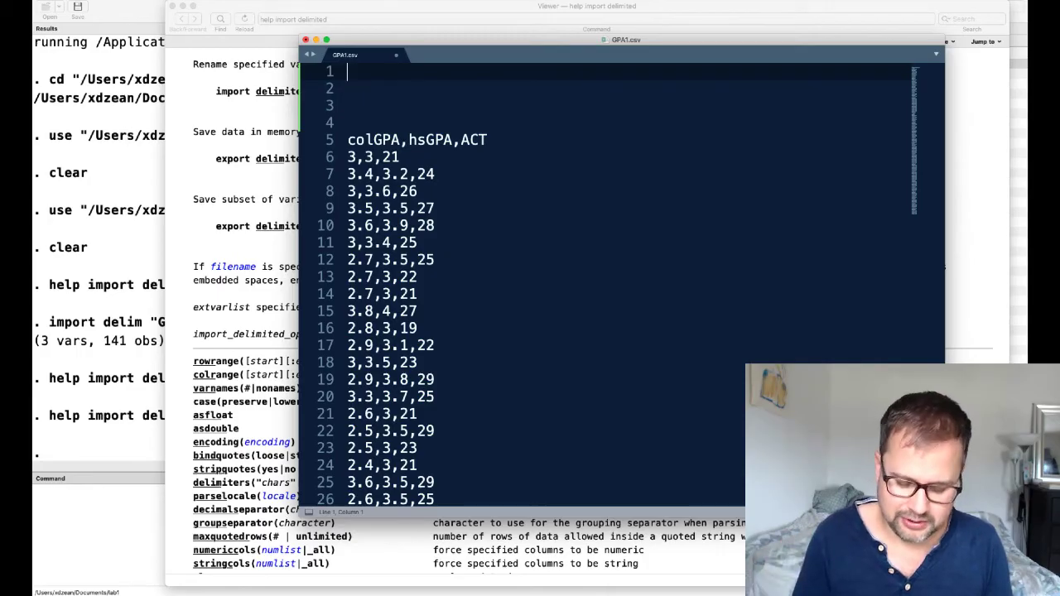
Enter "This file is for Basic Econometrics" on line 1 of GPA1.csv and save the file
type("This is")
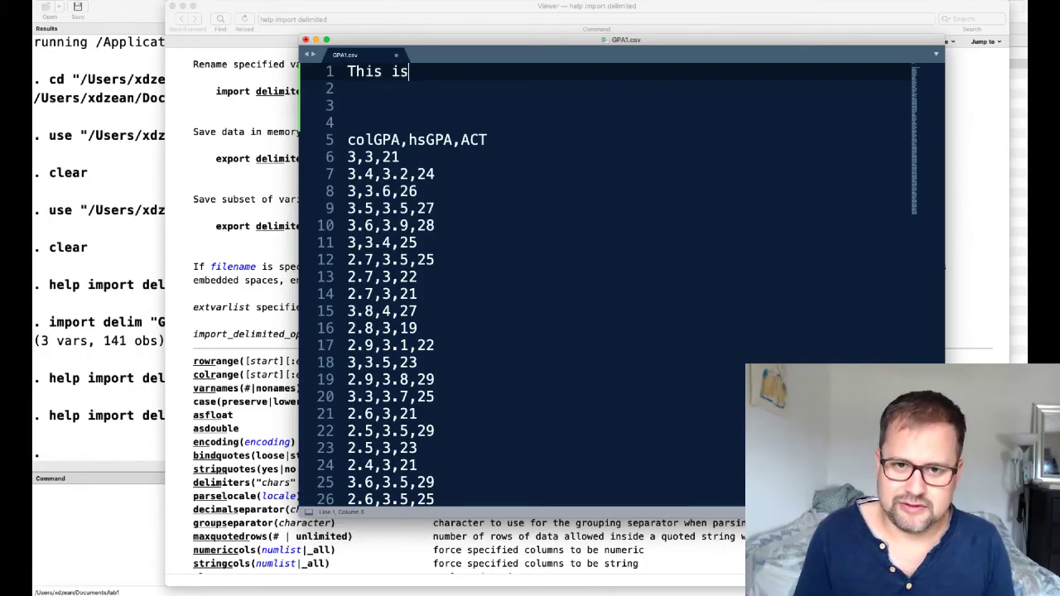
key("BackSpace")
key("BackSpace")
type("file is for B")
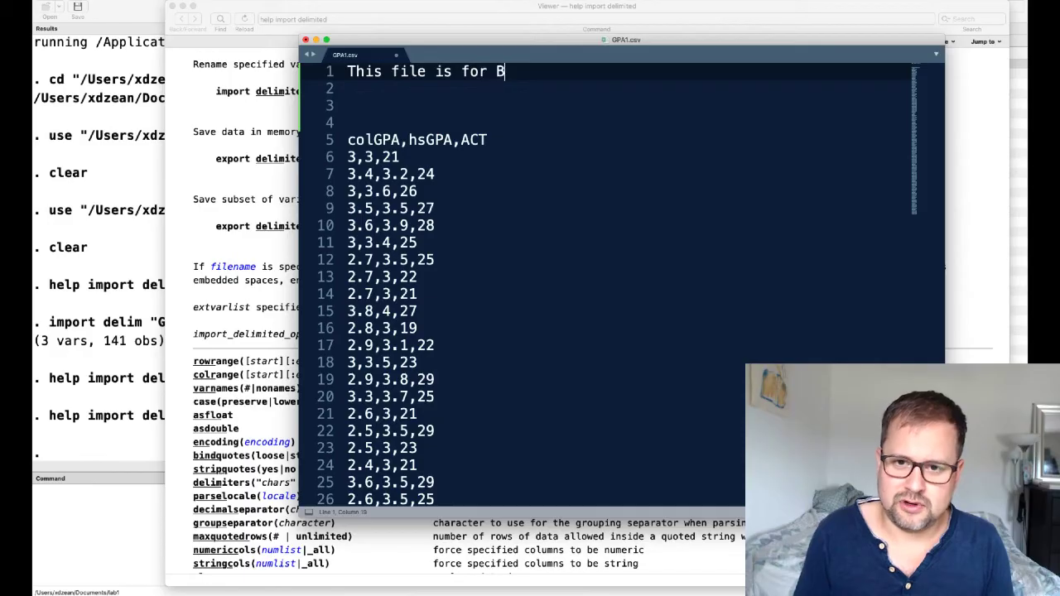
type("asic Econometrics")
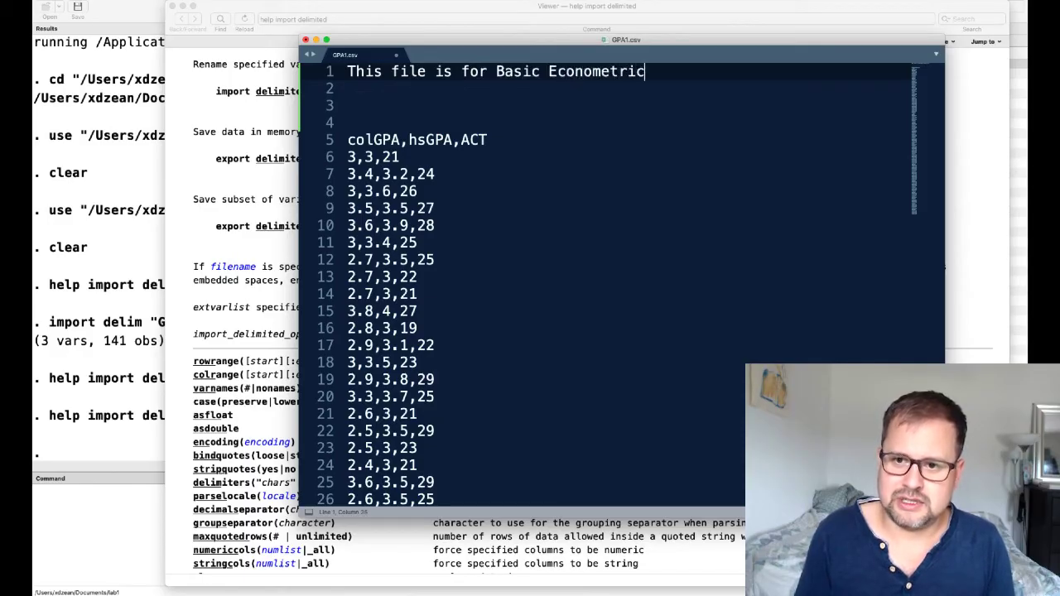
left_click(516, 135)
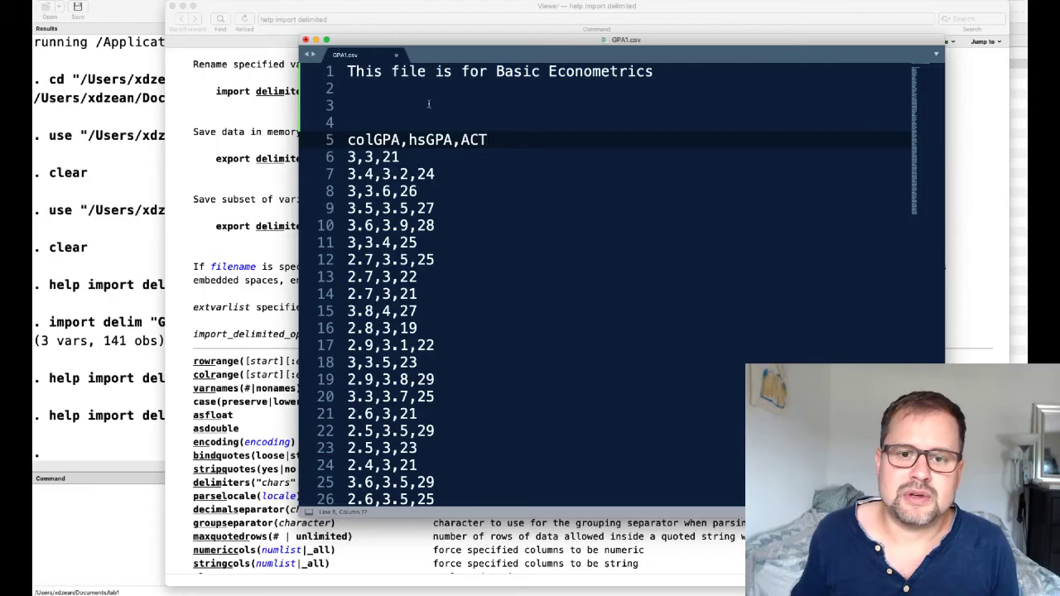
key("super+s")
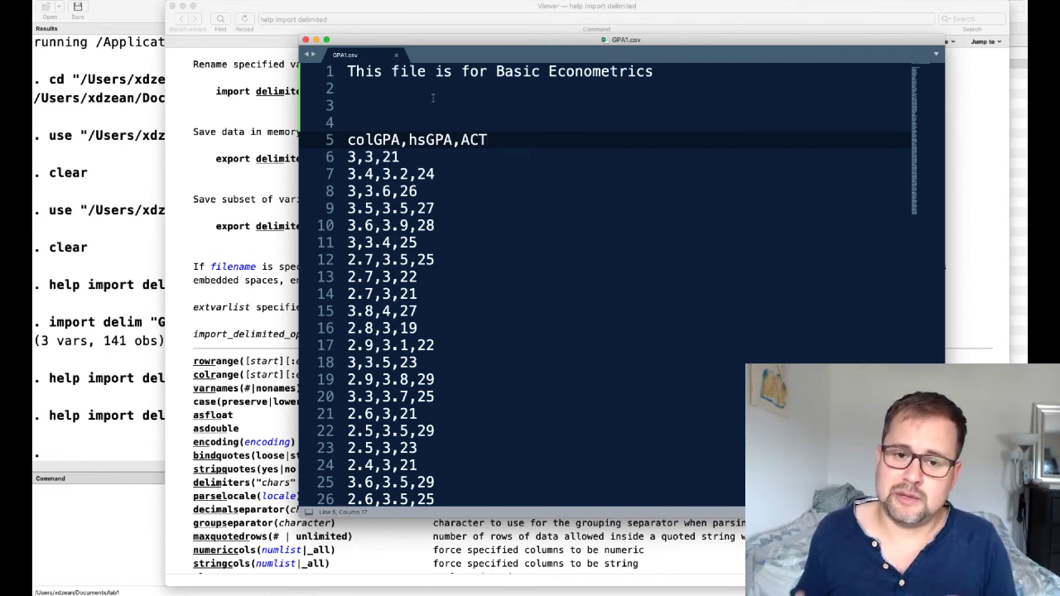
Highlight the word "This", the whole text on line 1, and the first comma in the header row on line 5
left_click_drag(348, 71, 383, 71)
left_click(383, 71)
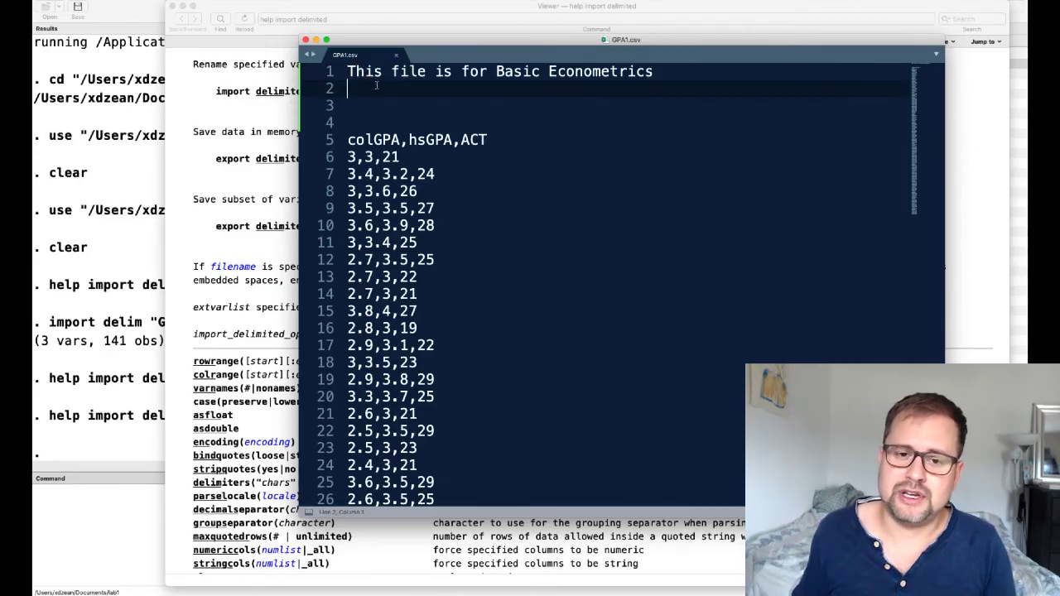
double_click(364, 71)
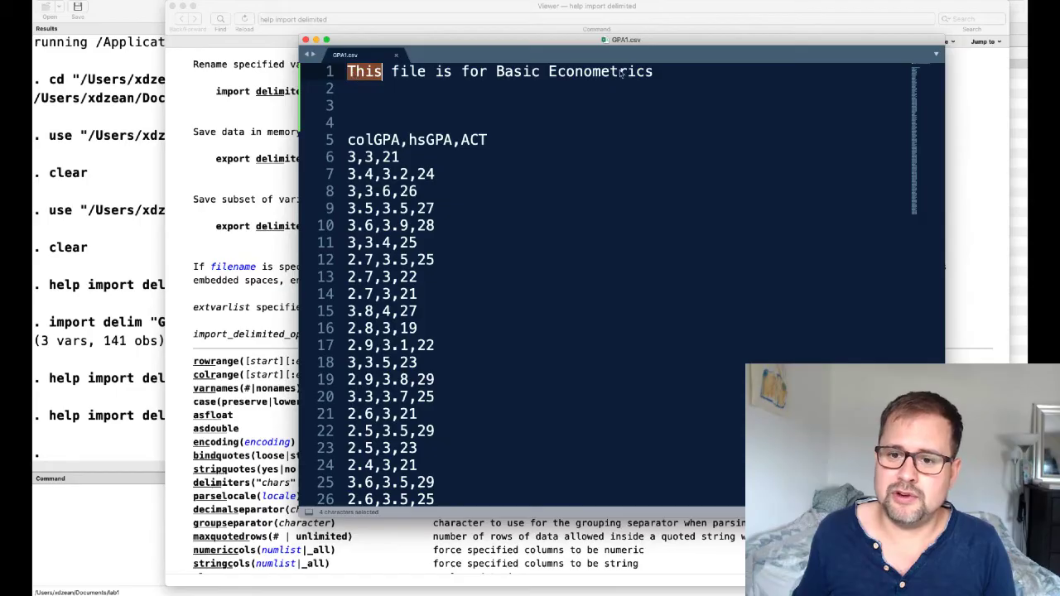
left_click_drag(656, 71, 349, 74)
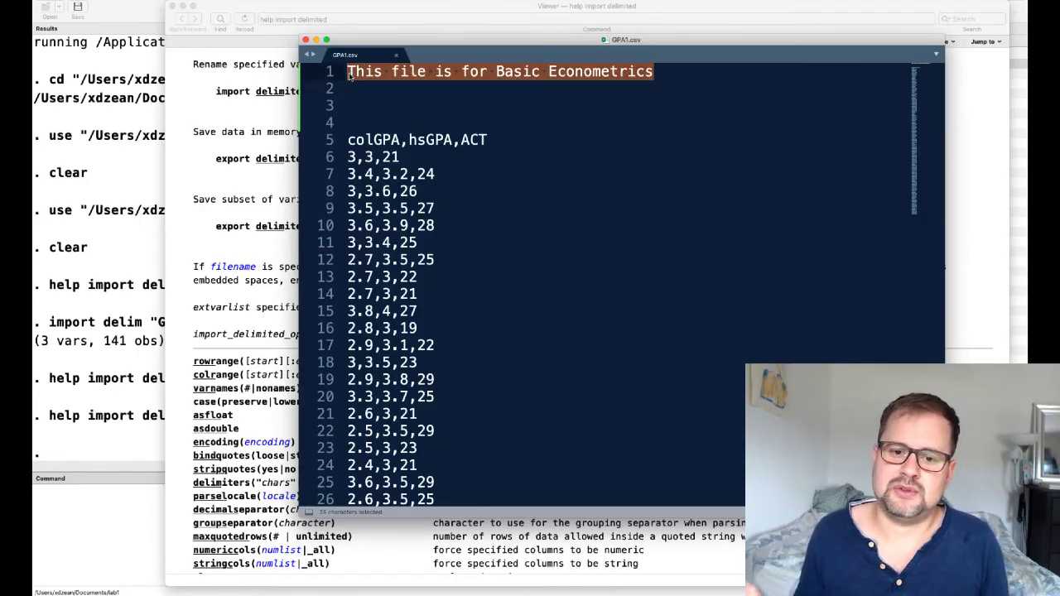
left_click(381, 86)
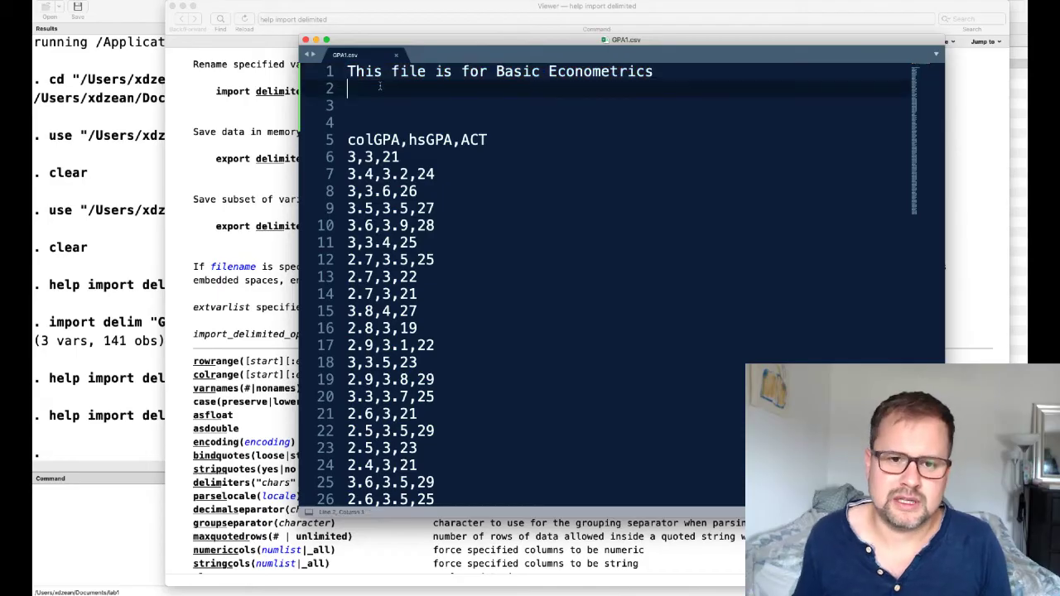
left_click_drag(686, 77, 454, 77)
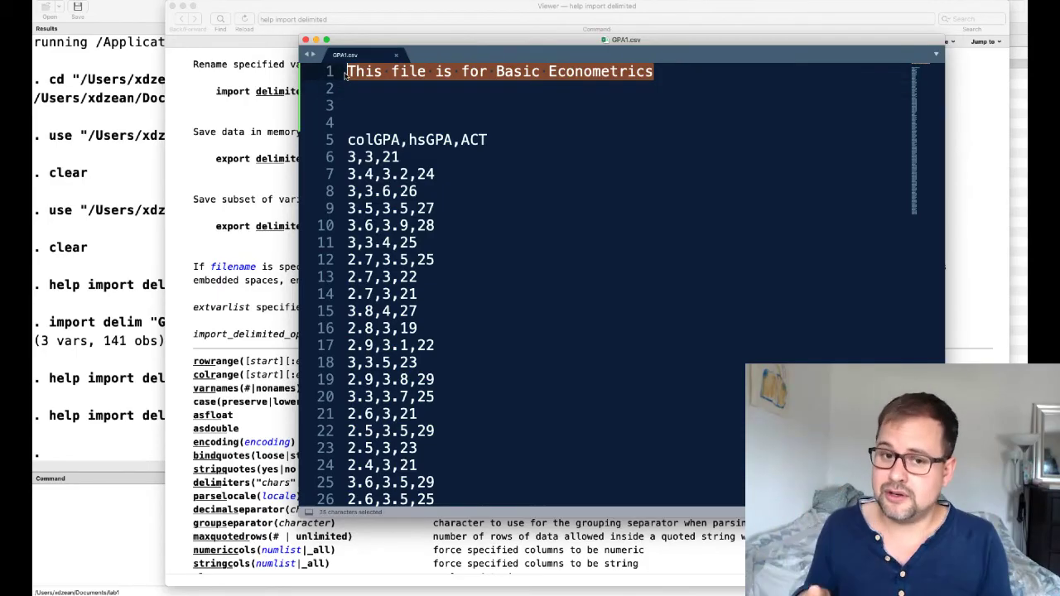
left_click(451, 91)
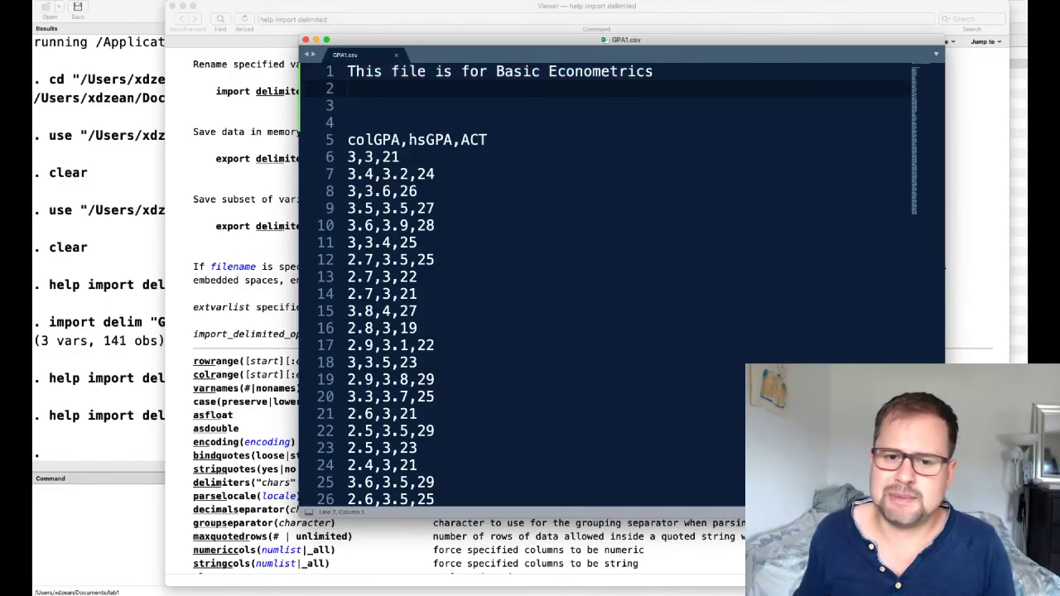
double_click(404, 140)
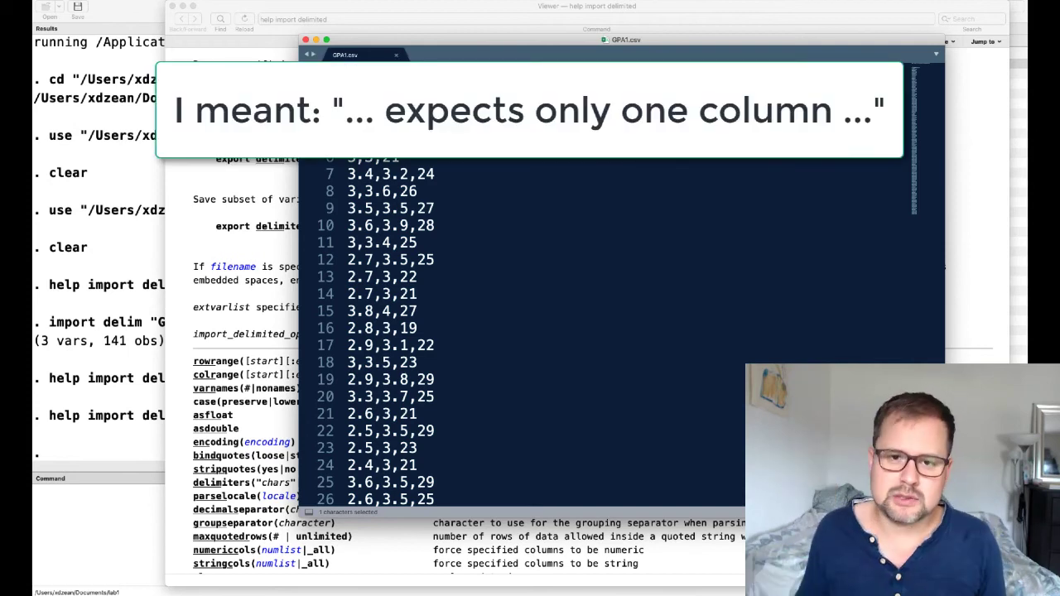
Highlight the header row colGPA,hsGPA,ACT on line 5 of GPA1.csv
left_click(400, 123)
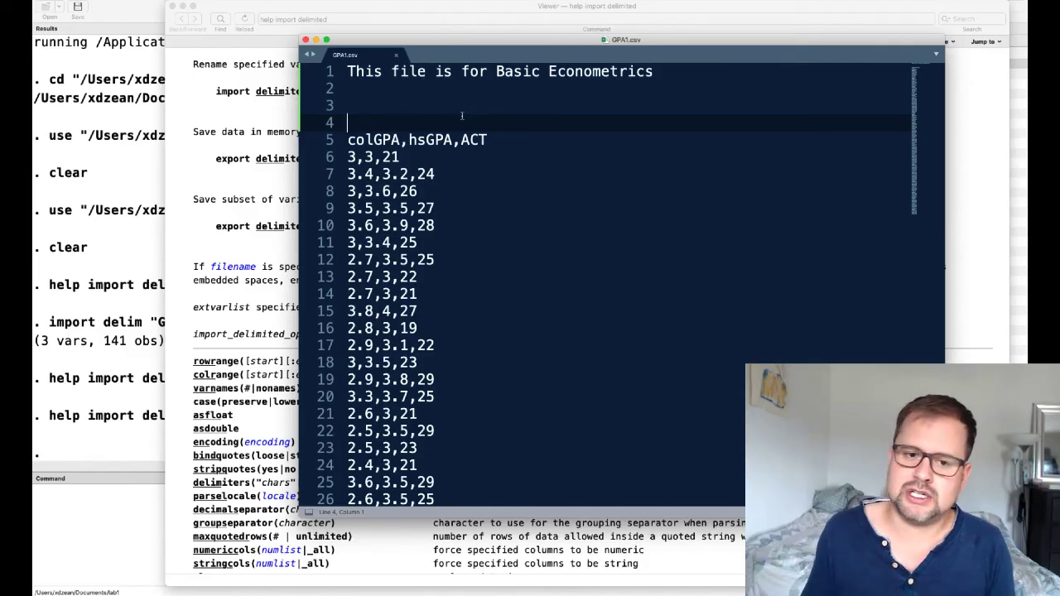
triple_click(356, 140)
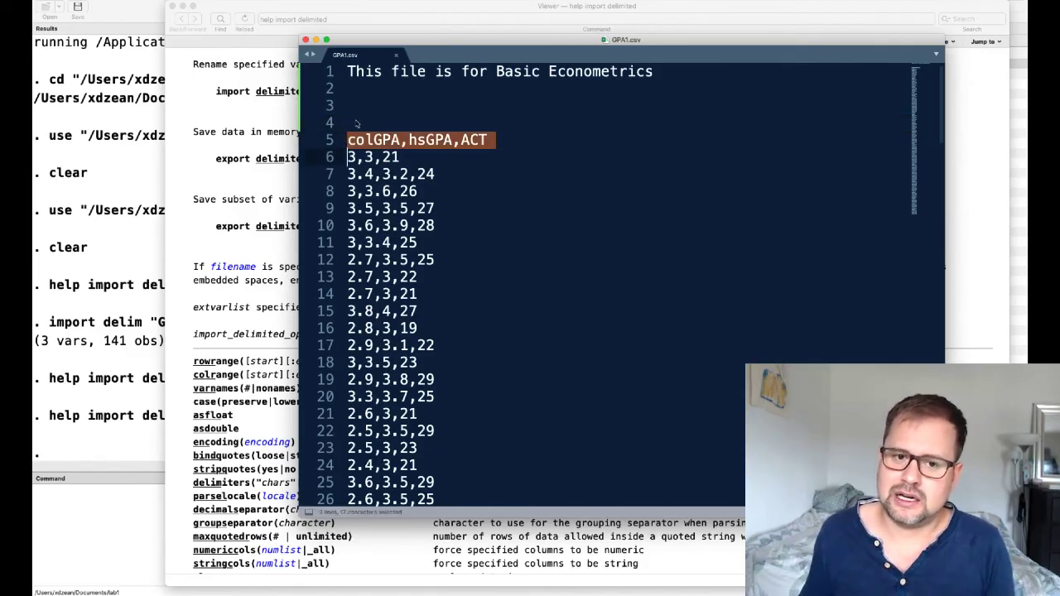
left_click_drag(347, 140, 491, 141)
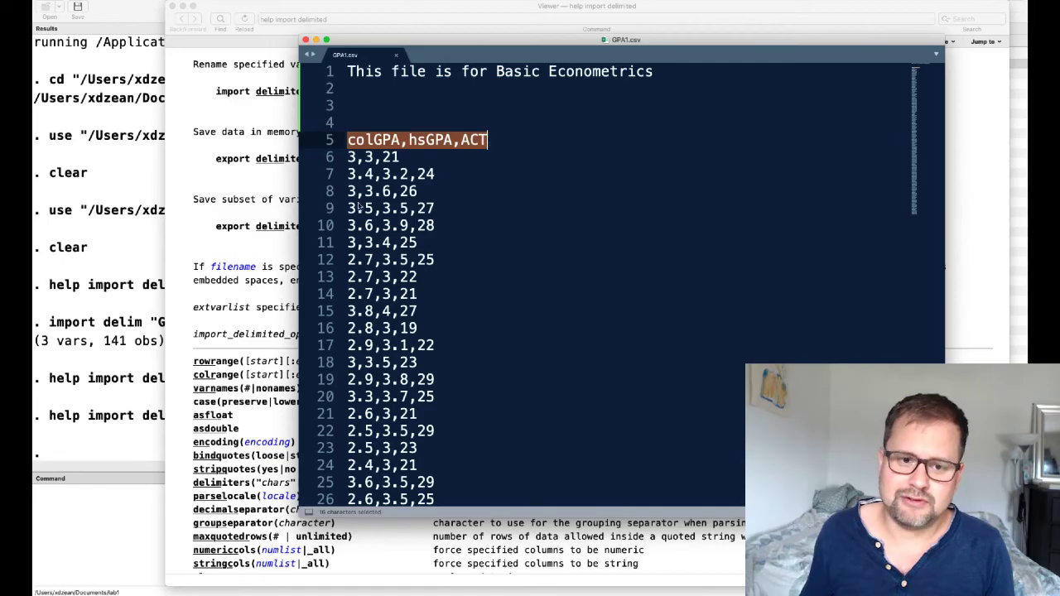
Switch to the import delimited help in Stata and highlight the rowrange and varnames options in the list of import options
left_click(264, 422)
scroll(416, 398, "down", 3)
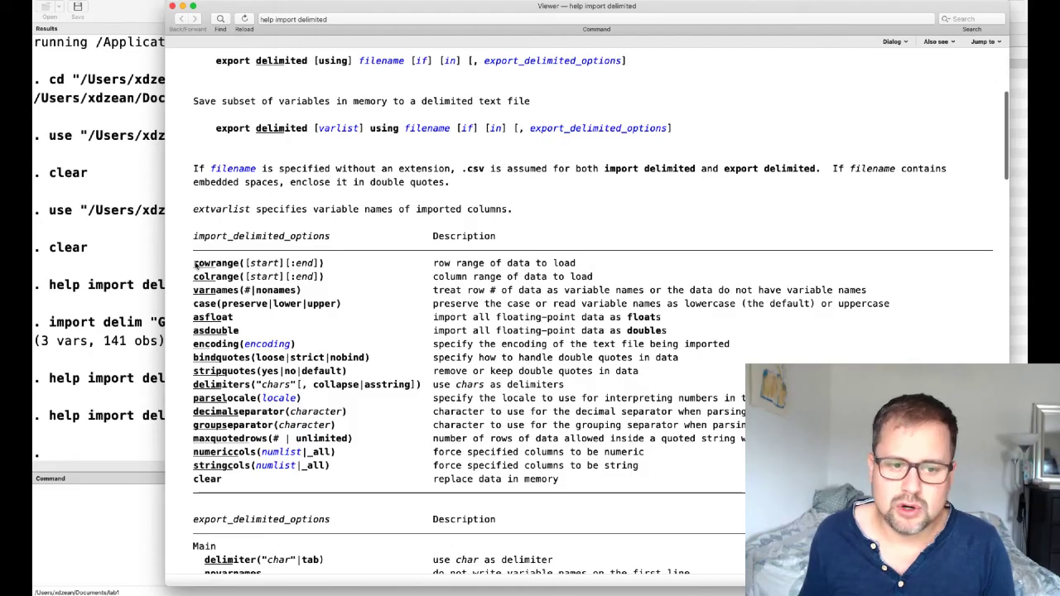
left_click_drag(196, 263, 239, 264)
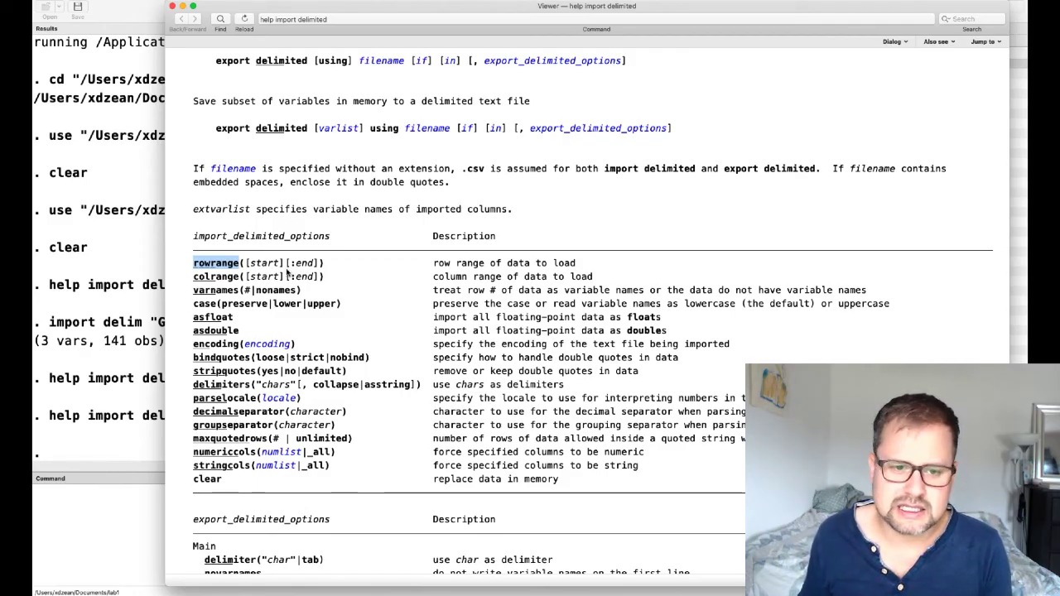
scroll(305, 269, "down", 1)
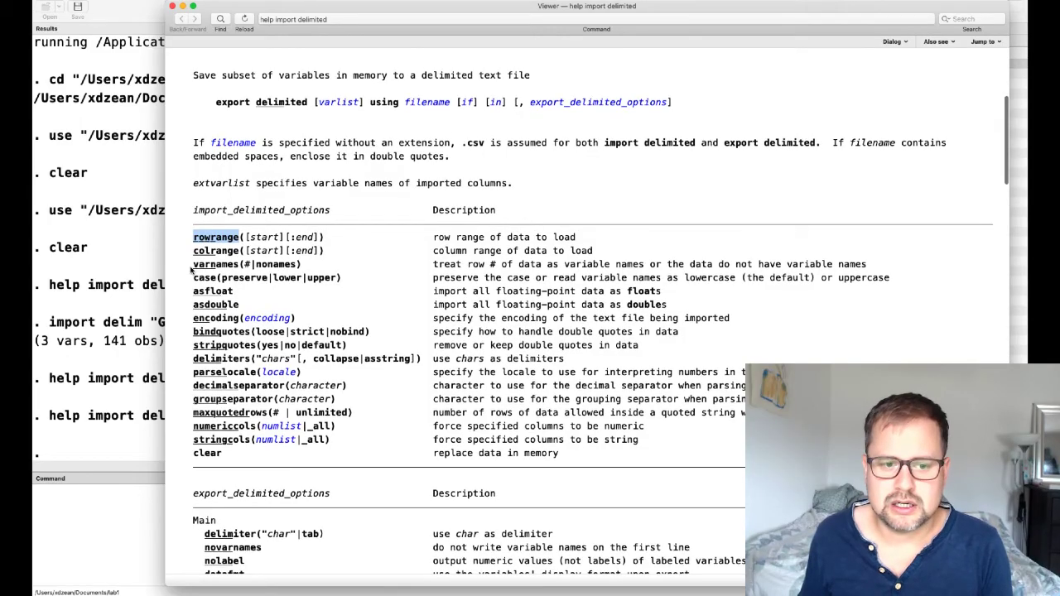
left_click_drag(194, 267, 242, 267)
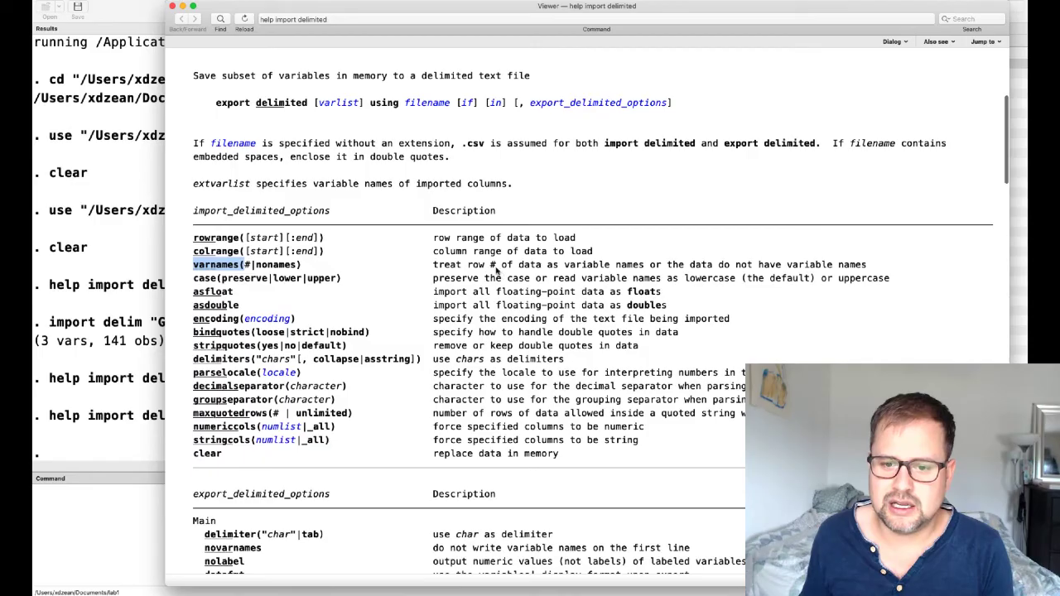
left_click(100, 250)
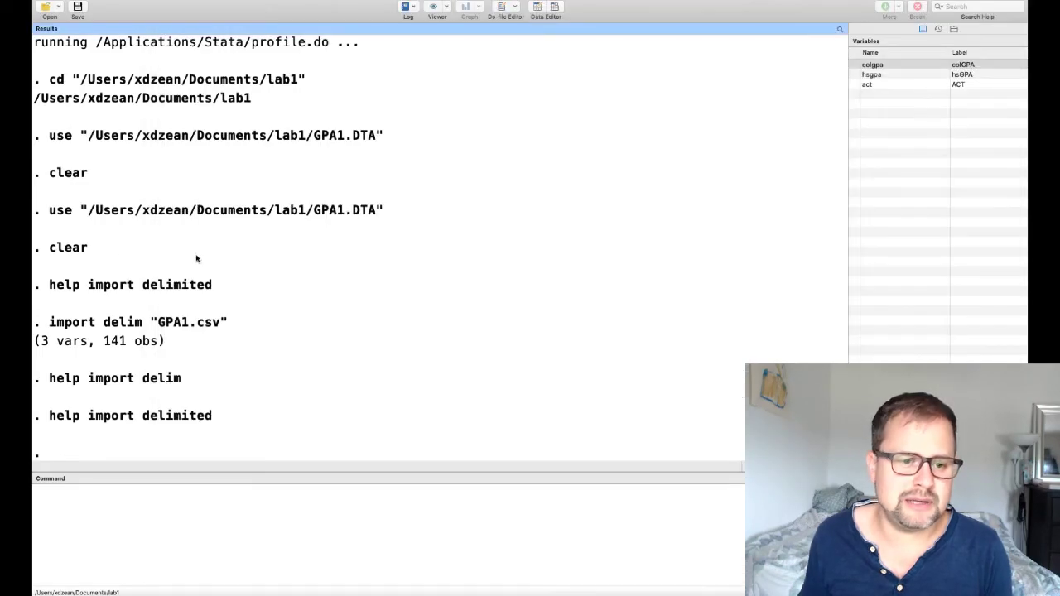
key("super+Tab")
key("super+Tab")
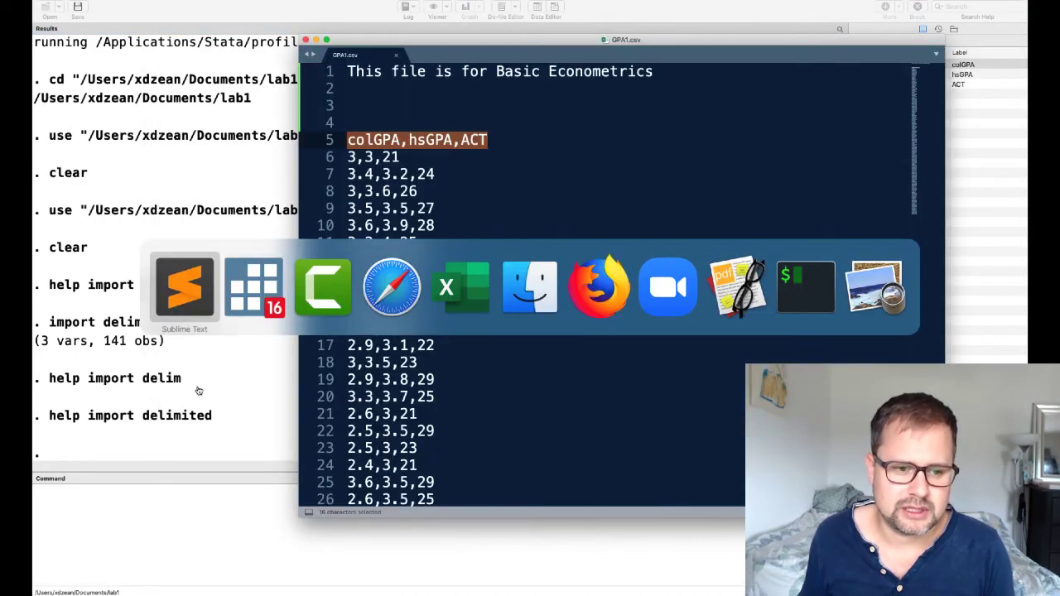
left_click(231, 423)
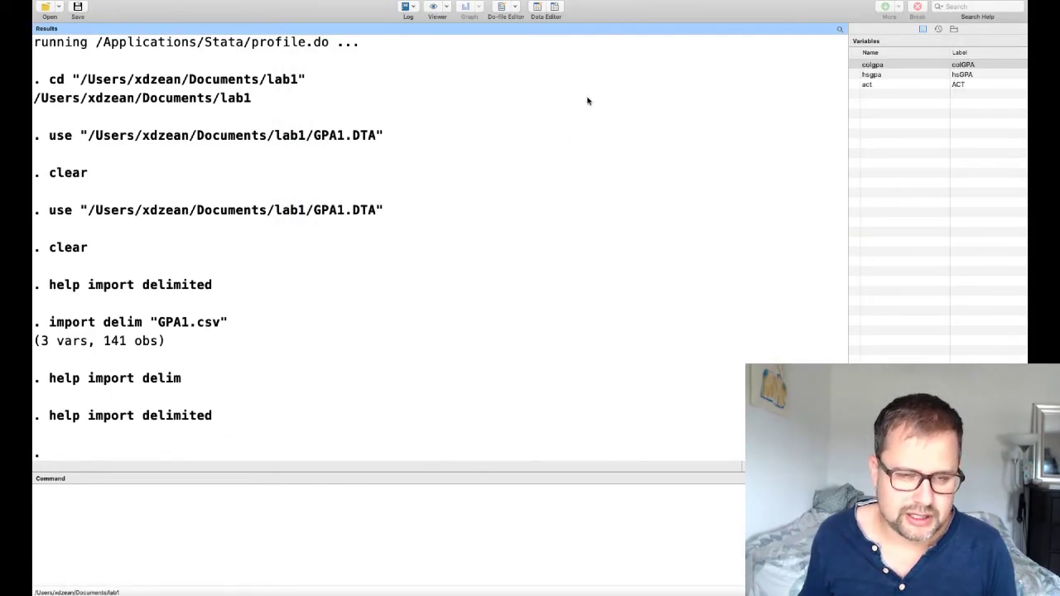
Bring back the import delimited help viewer and highlight the nonames and # arguments of the varnames option
left_click(362, 0)
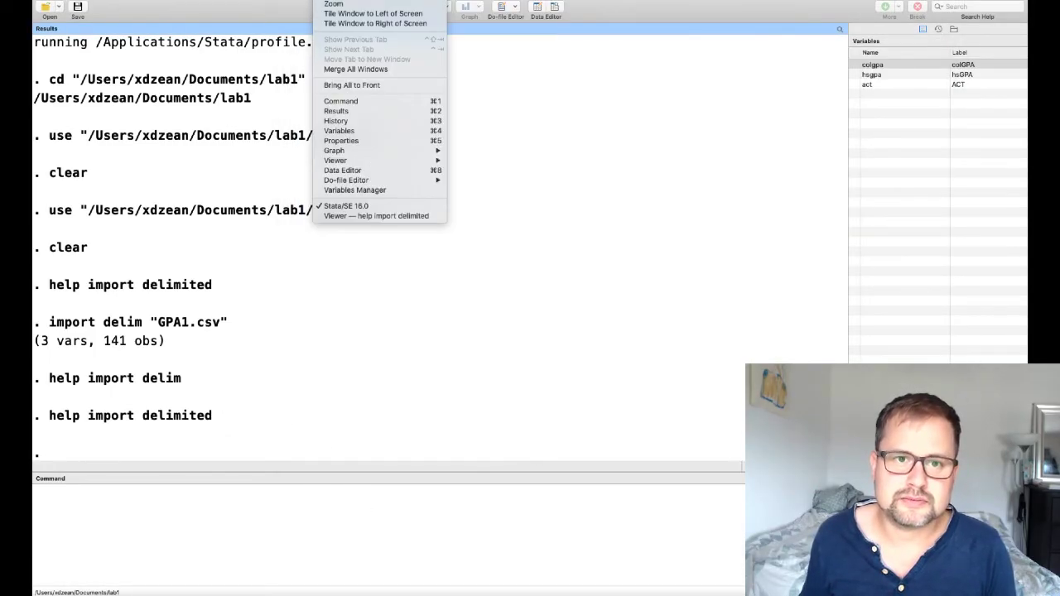
mouse_move(327, 0)
mouse_move(350, 160)
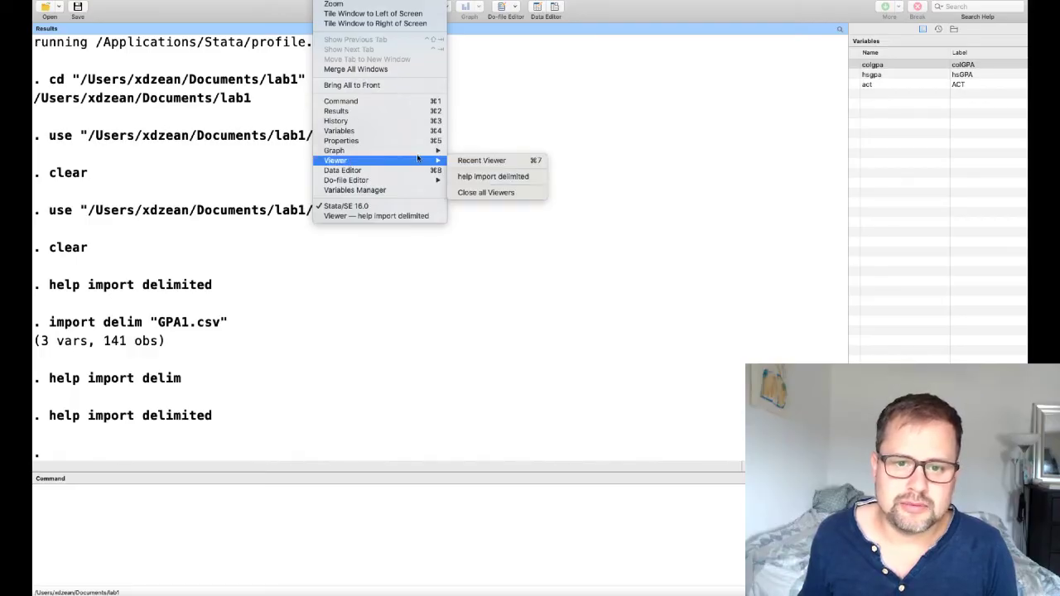
left_click(482, 163)
scroll(211, 241, "down", 5)
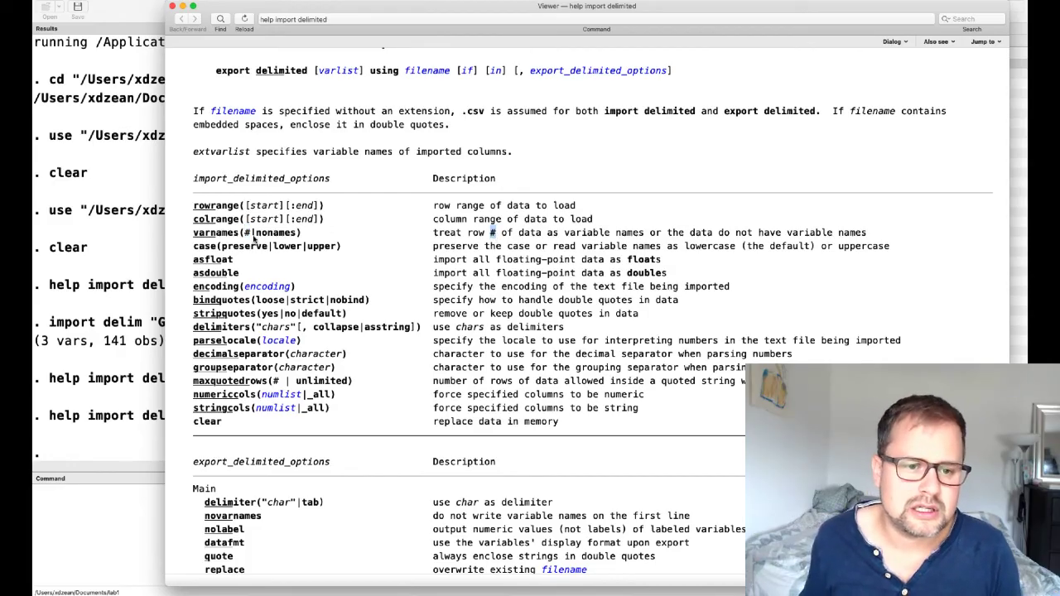
scroll(255, 233, "up", 1)
scroll(255, 232, "down", 1)
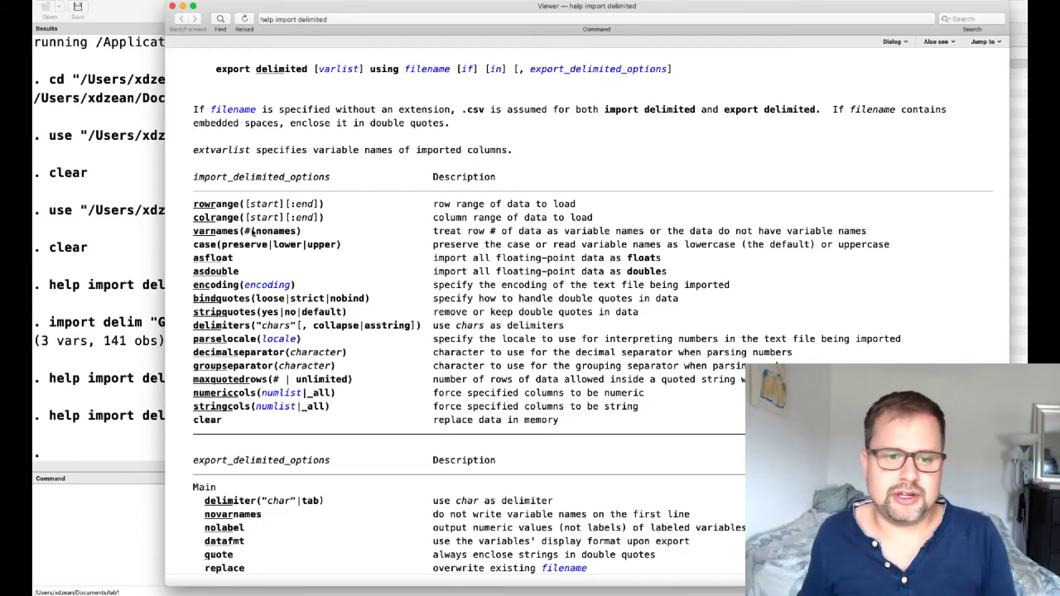
left_click_drag(256, 233, 298, 234)
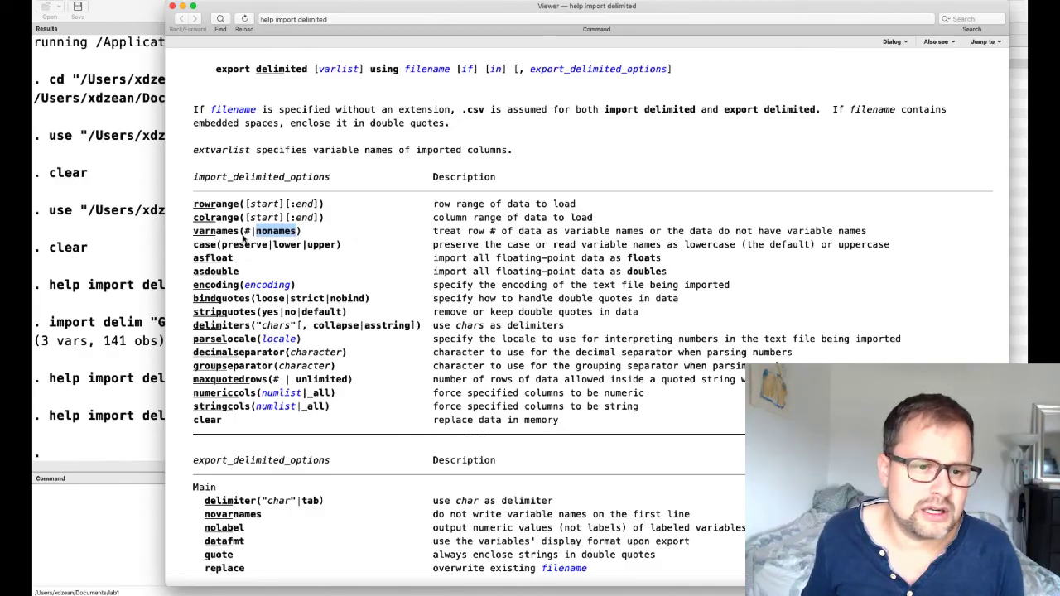
left_click(247, 236)
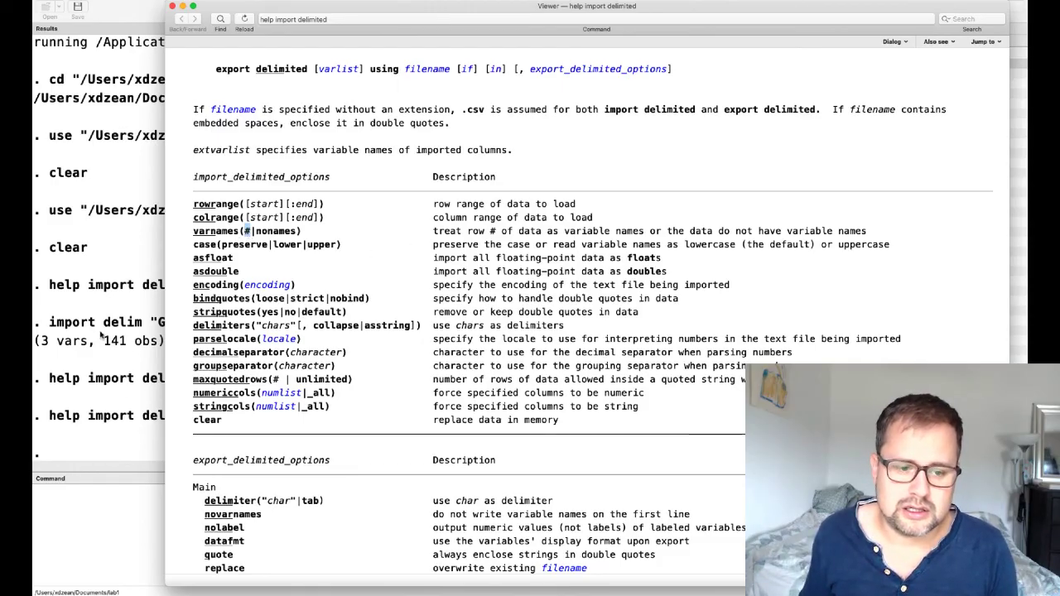
left_click(141, 368)
left_click(152, 503)
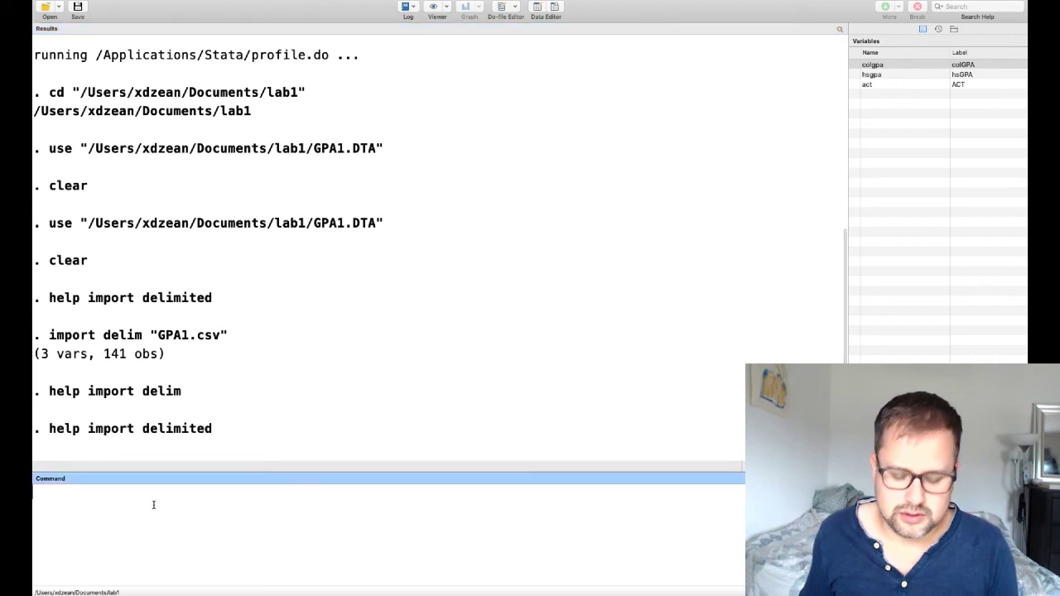
key("Up")
key("Up")
key("Up")
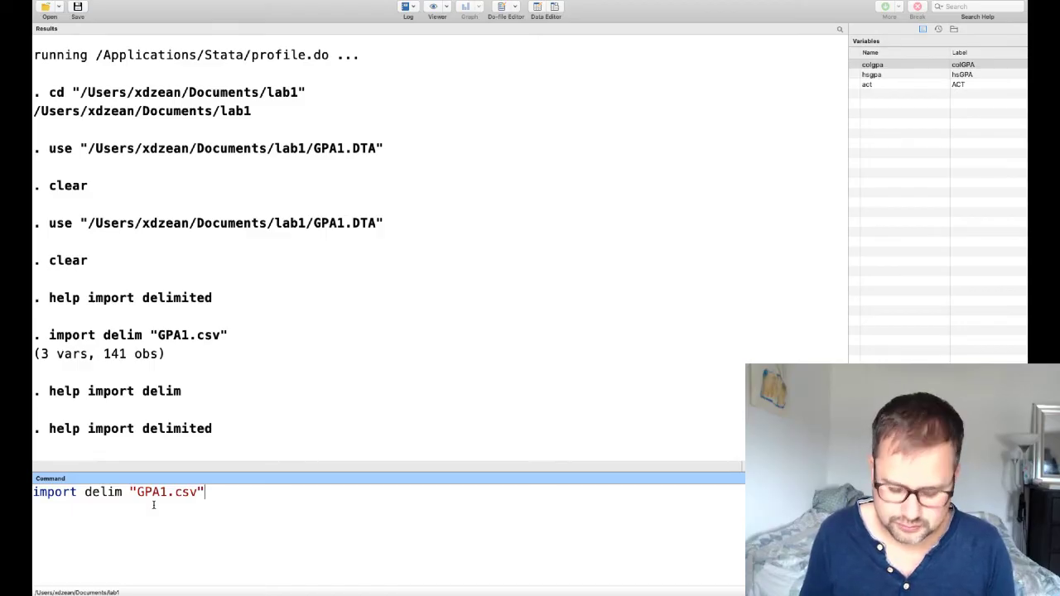
key("BackSpace")
key("BackSpace")
key("BackSpace")
key("BackSpace")
key("BackSpace")
key("BackSpace")
key("BackSpace")
key("BackSpace")
key("BackSpace")
key("BackSpace")
key("BackSpace")
key("BackSpace")
key("BackSpace")
key("BackSpace")
key("BackSpace")
key("BackSpace")
key("BackSpace")
key("BackSpace")
key("BackSpace")
key("BackSpace")
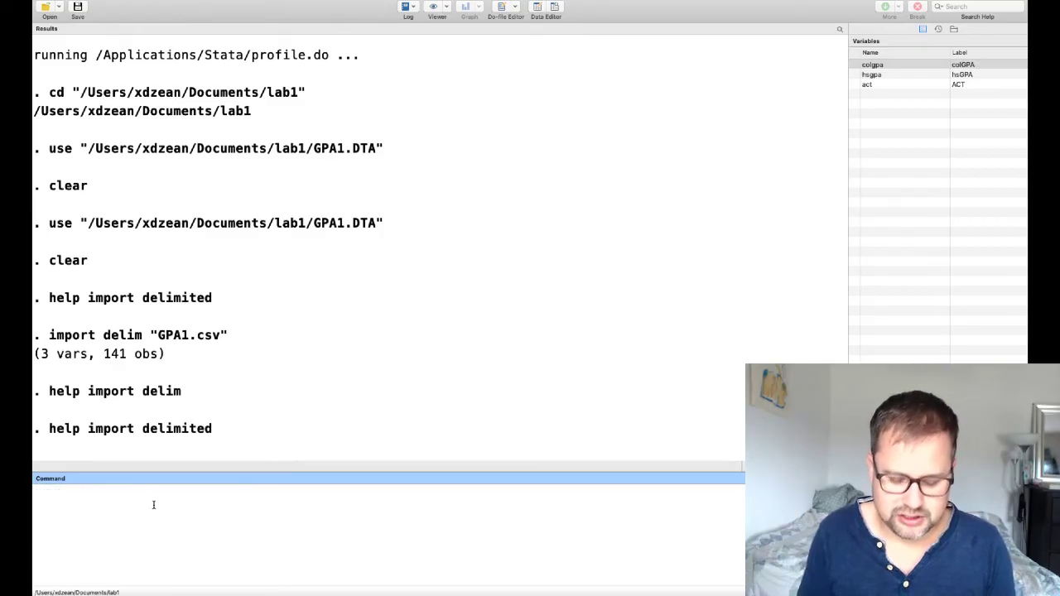
Clear the current dataset from memory with the clear command
type("clear")
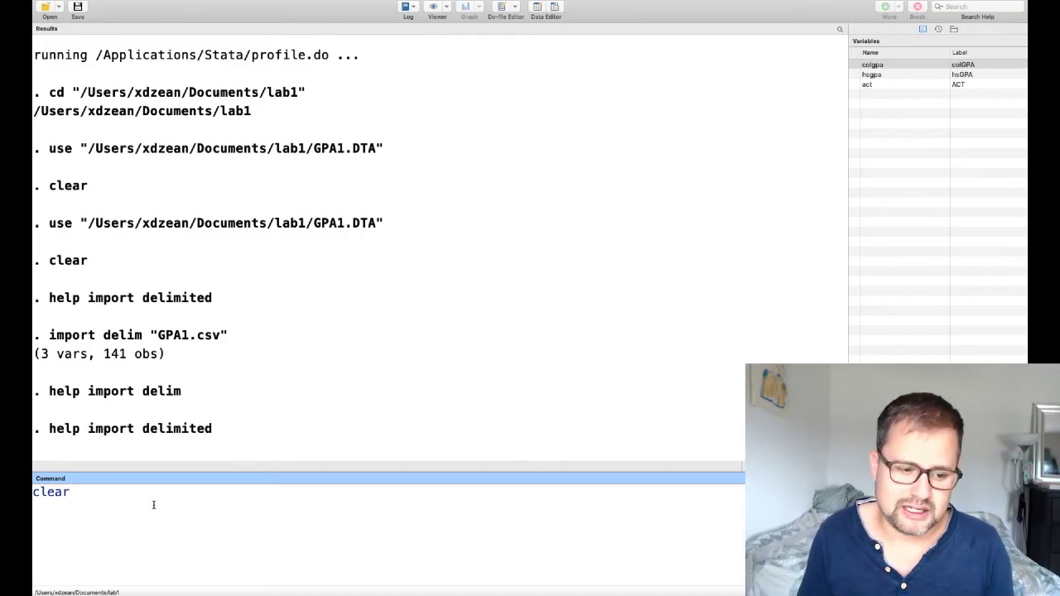
key("Return")
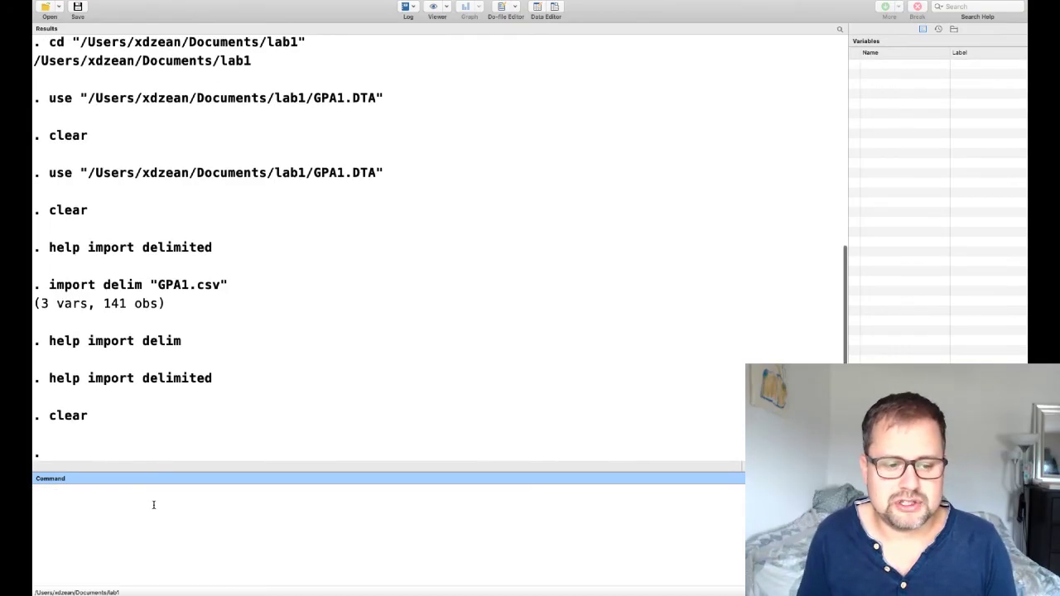
Import GPA1.csv with variable names read from row 5, using import delim "GPA1.csv", varnames(5)
key("Up")
key("Up")
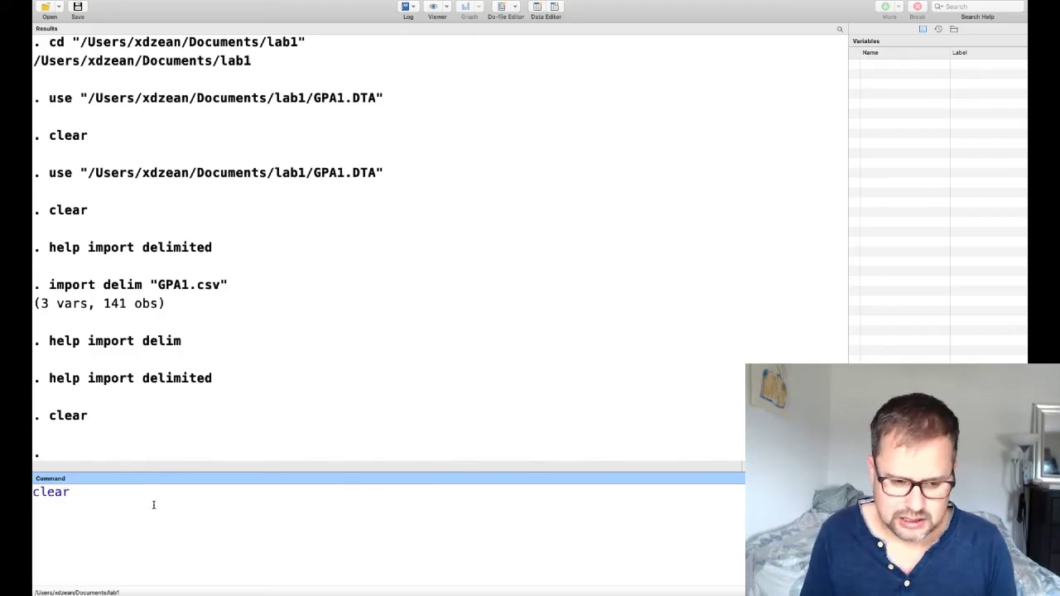
key("Up")
key("Up")
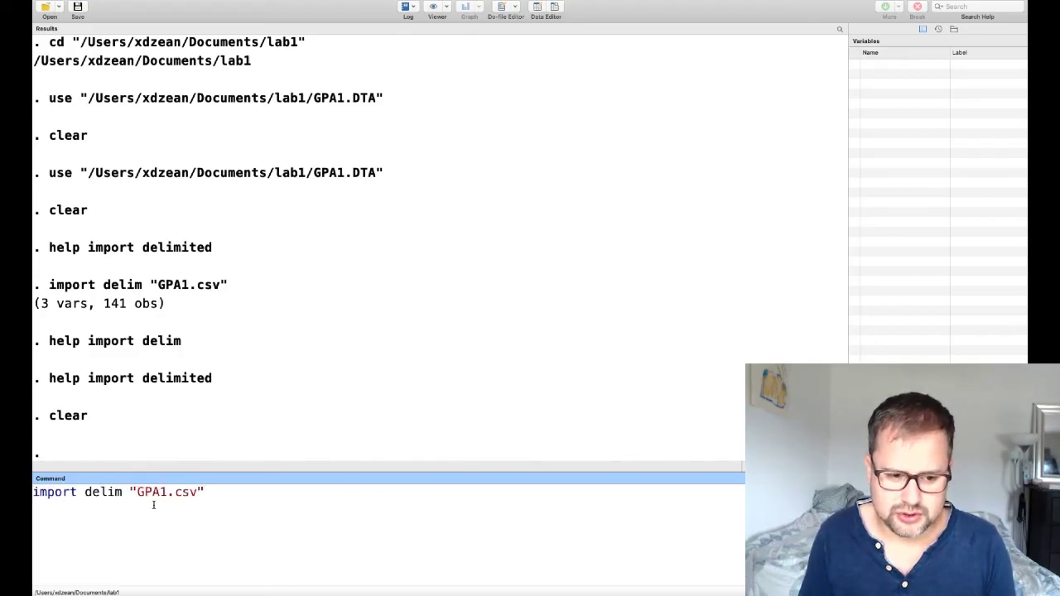
type(", ")
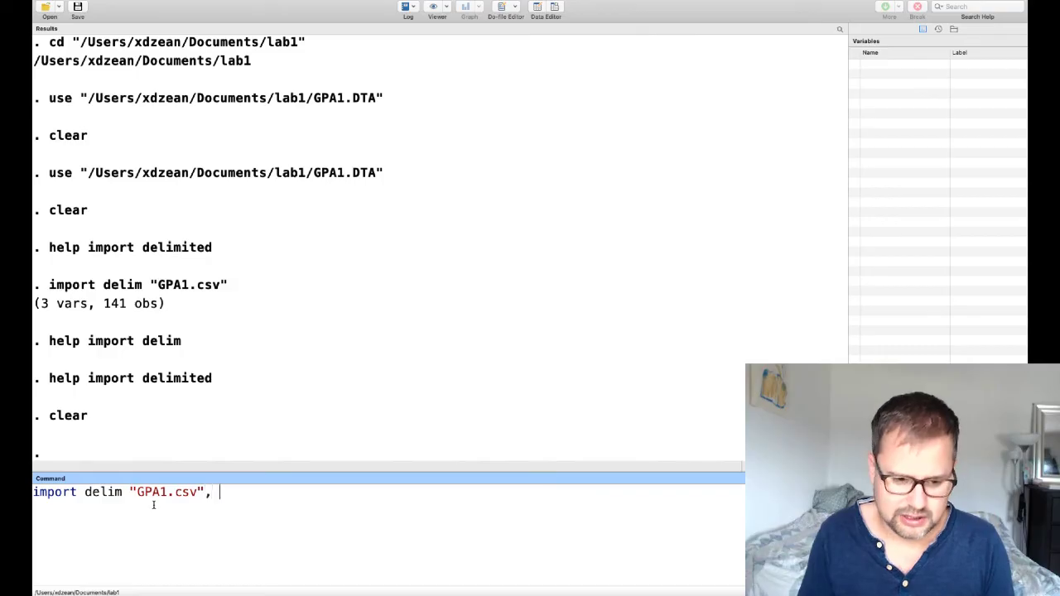
type("varnames")
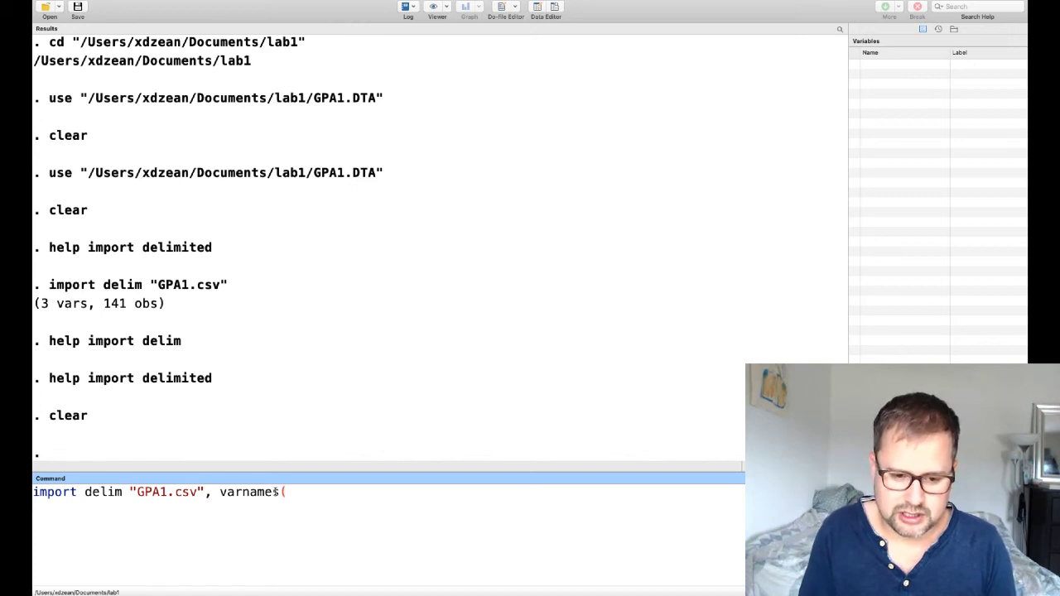
type("(5)")
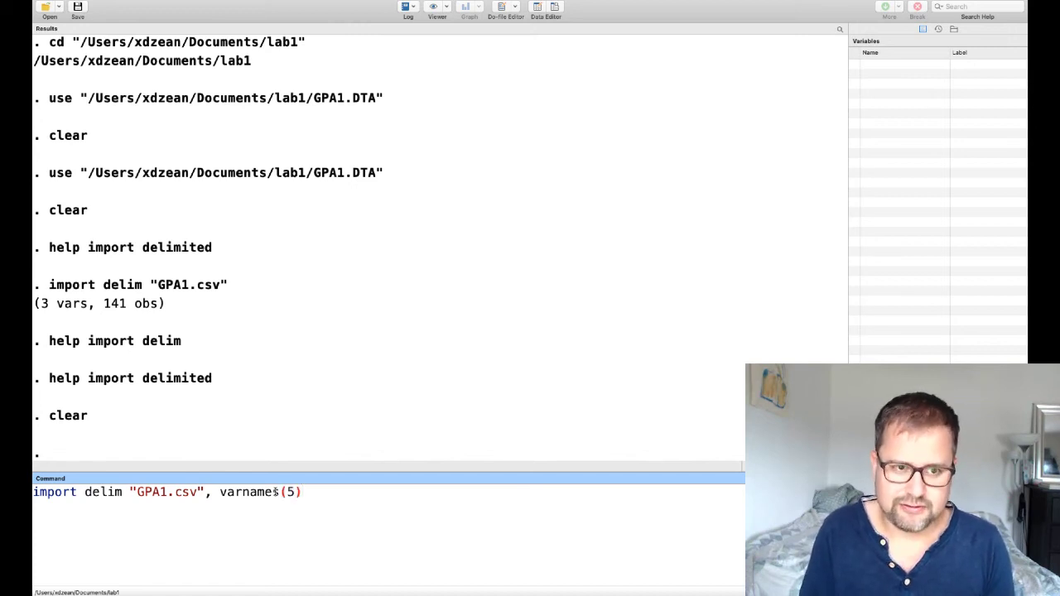
key("Return")
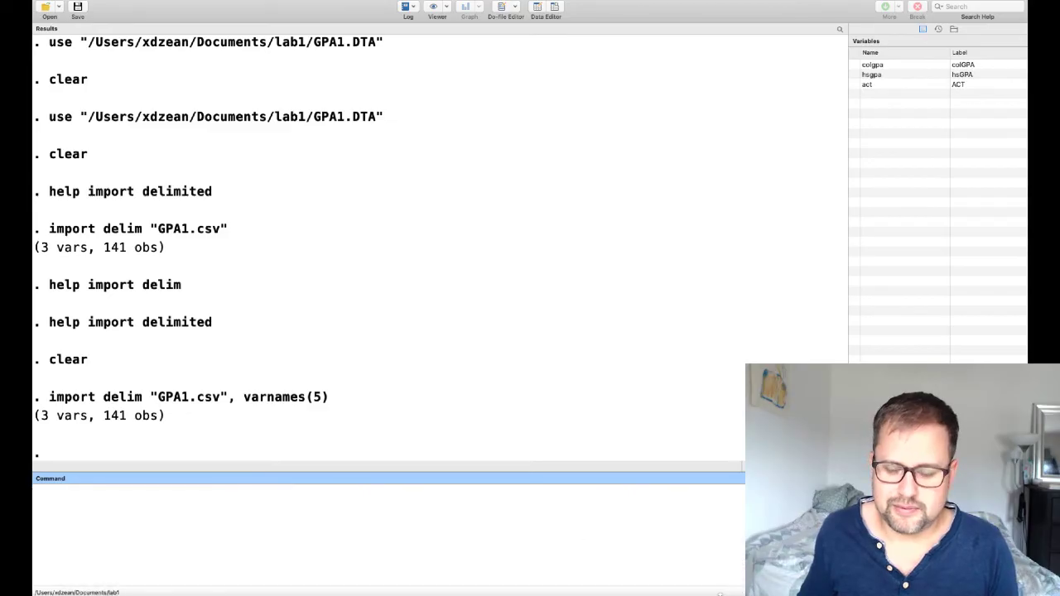
Switch to GPA1.csv in Sublime Text and examine the header row on line 5 and the empty line above it
left_click(618, 578)
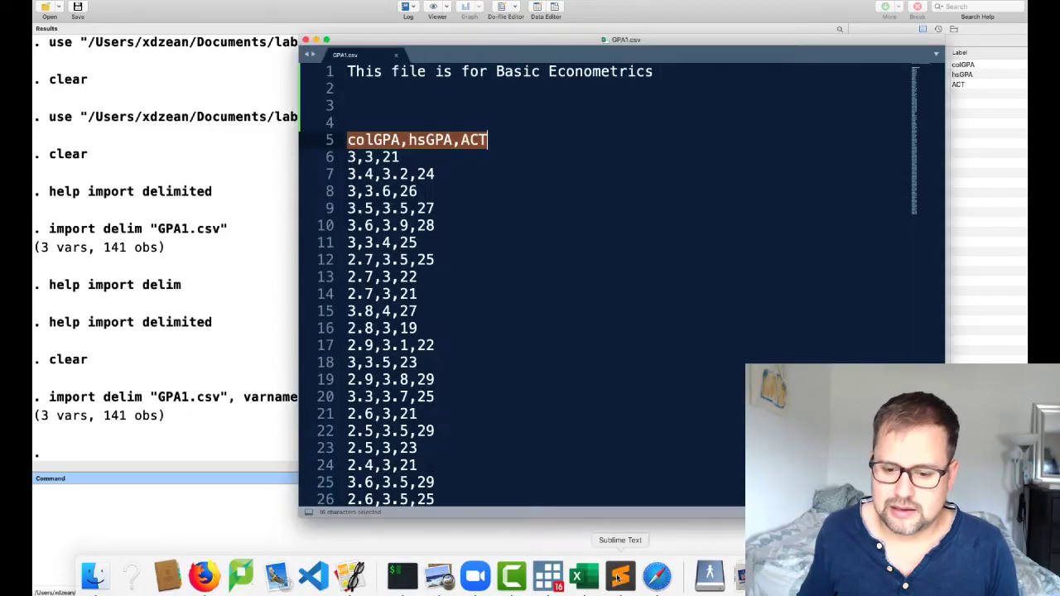
left_click(532, 310)
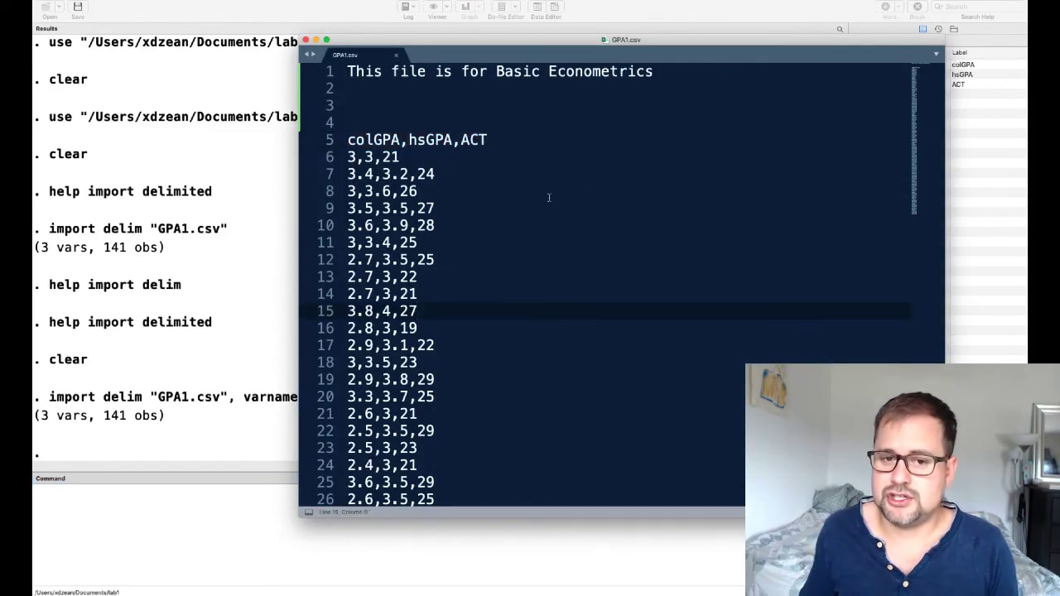
left_click(492, 141)
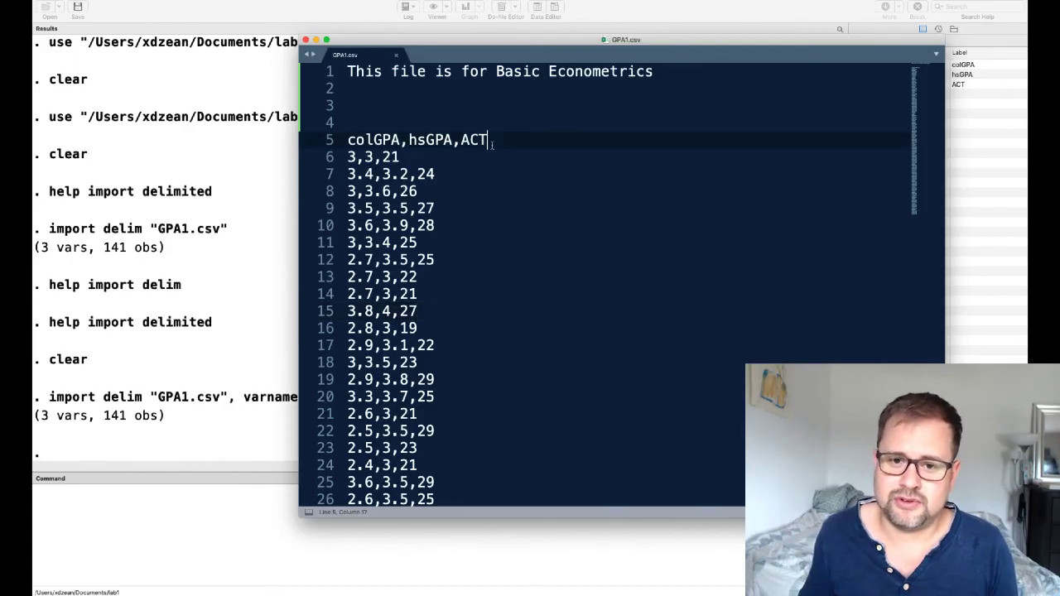
left_click(439, 122)
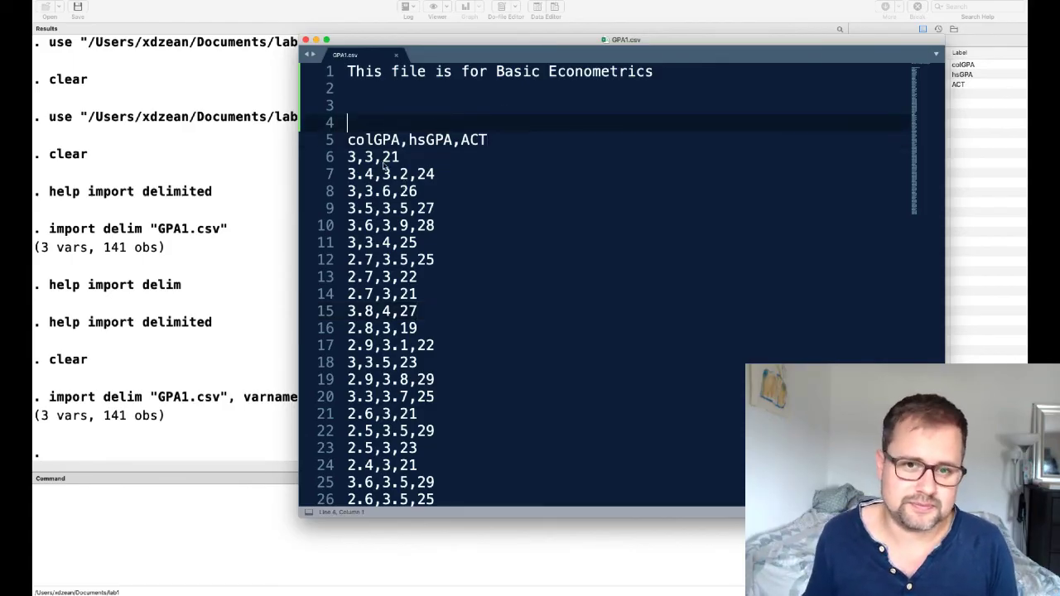
Return to the import delimited help viewer in Stata and highlight the preserve argument of the case option
left_click(208, 402)
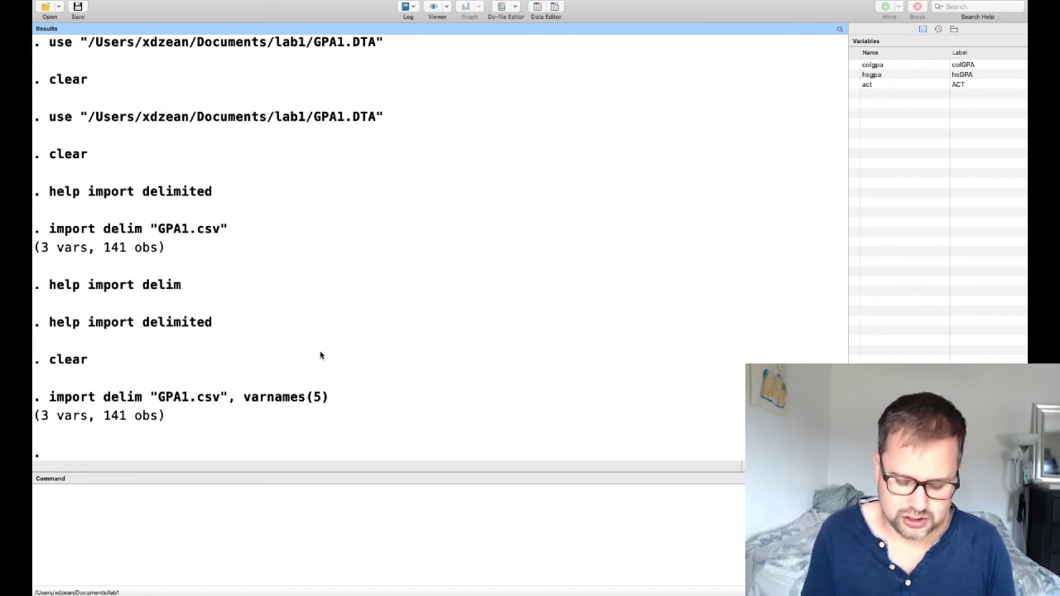
key("super+7")
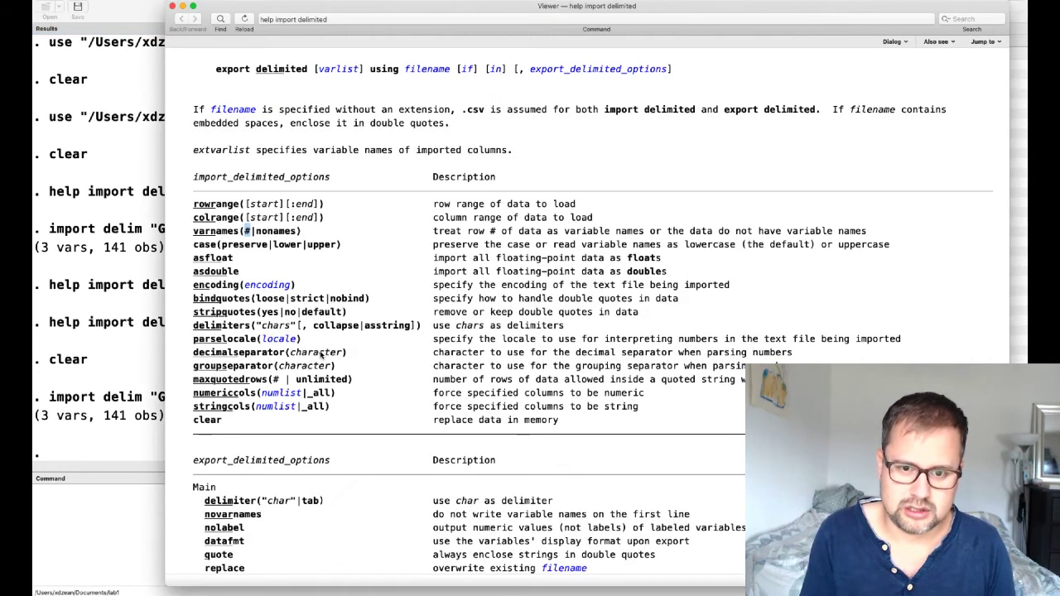
scroll(273, 468, "down", 2)
scroll(273, 456, "up", 3)
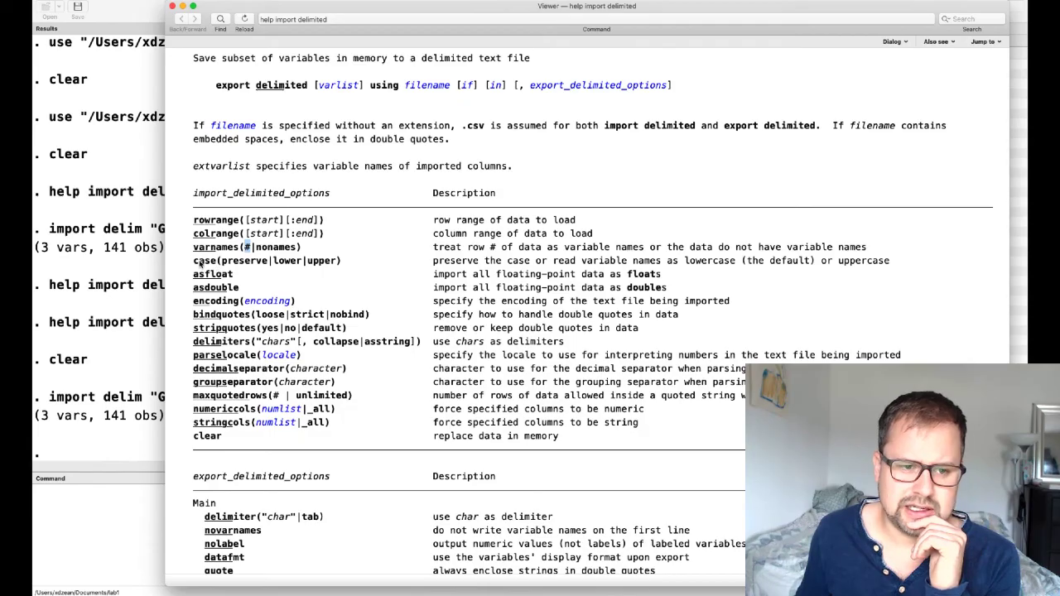
left_click_drag(197, 263, 269, 261)
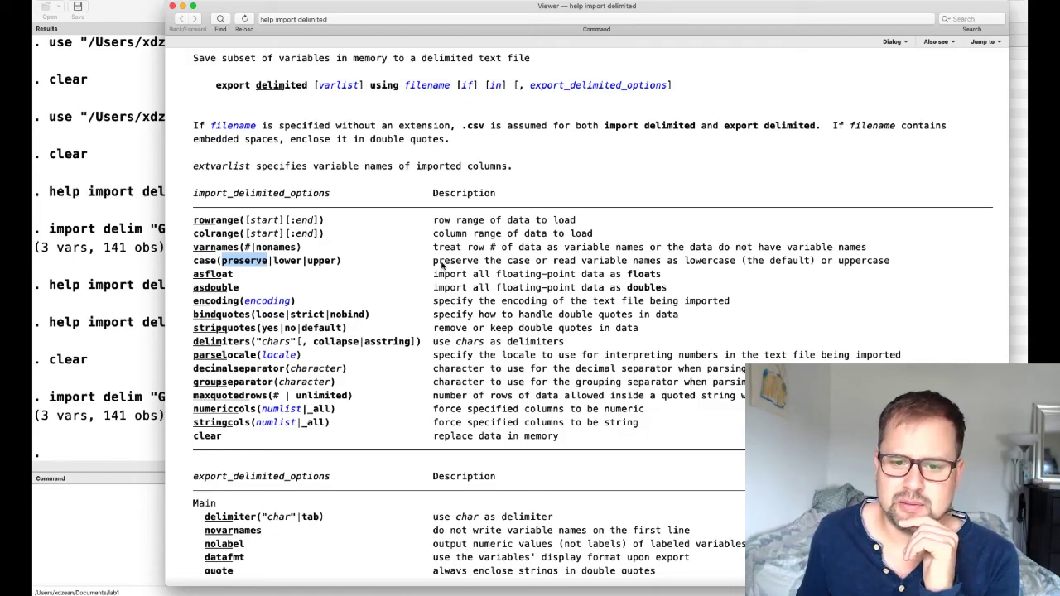
Examine the description of the case option in the import delimited help and return to Stata's command line
left_click_drag(433, 263, 665, 265)
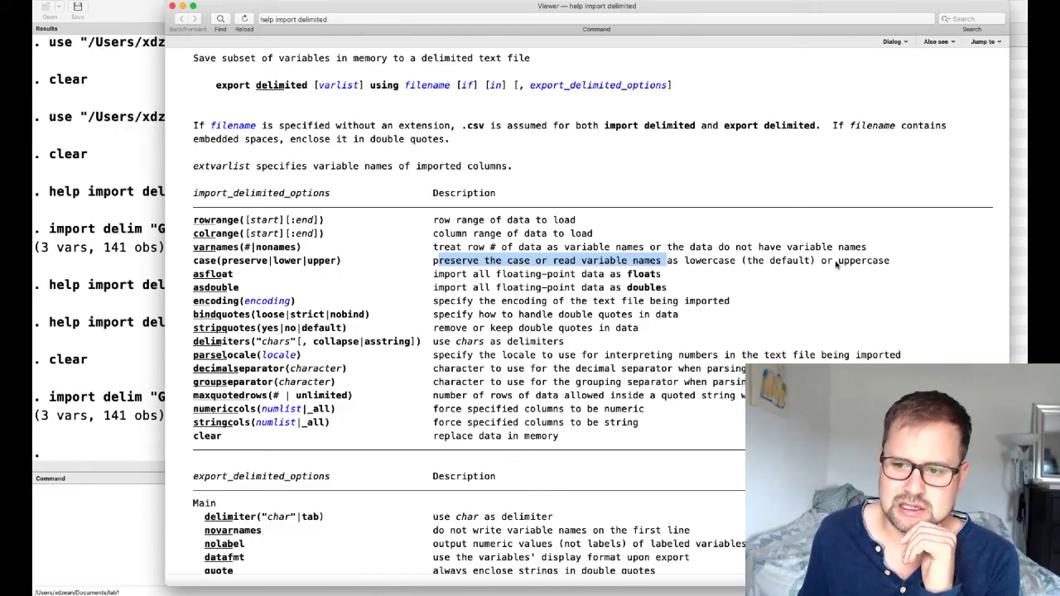
left_click(711, 264)
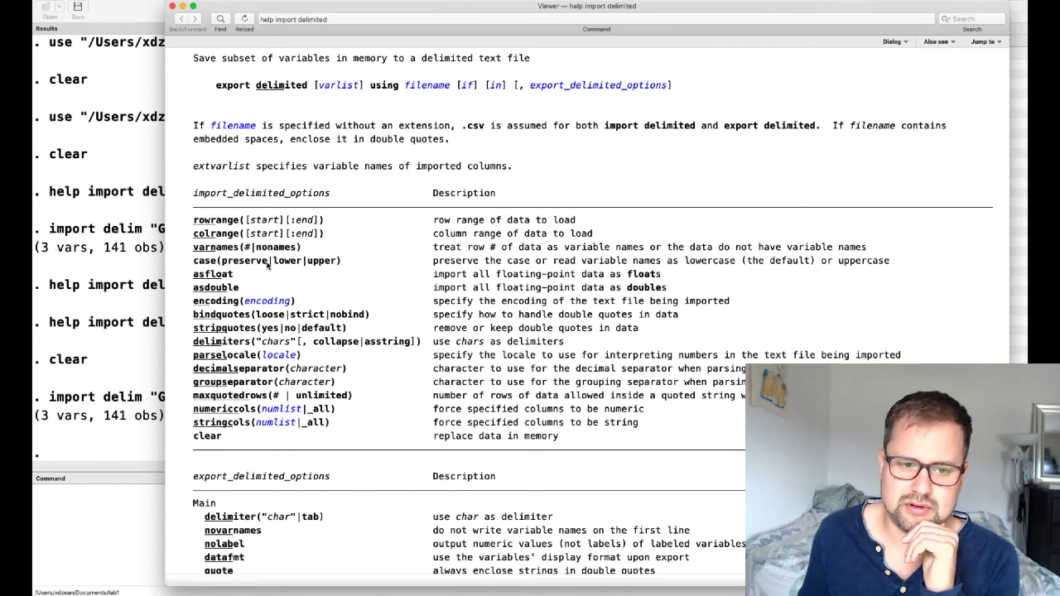
key("super+w")
left_click(284, 538)
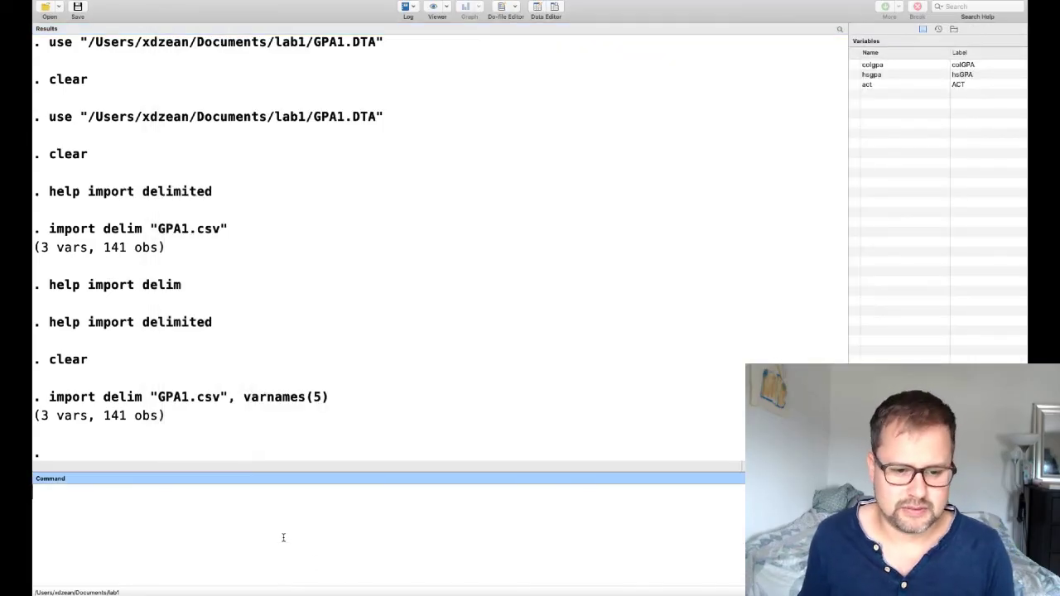
Try to import GPA1.csv with its original variable-name case, using import delim "GPA1.csv", varnames(5) case(preserve)
key("Page_Up")
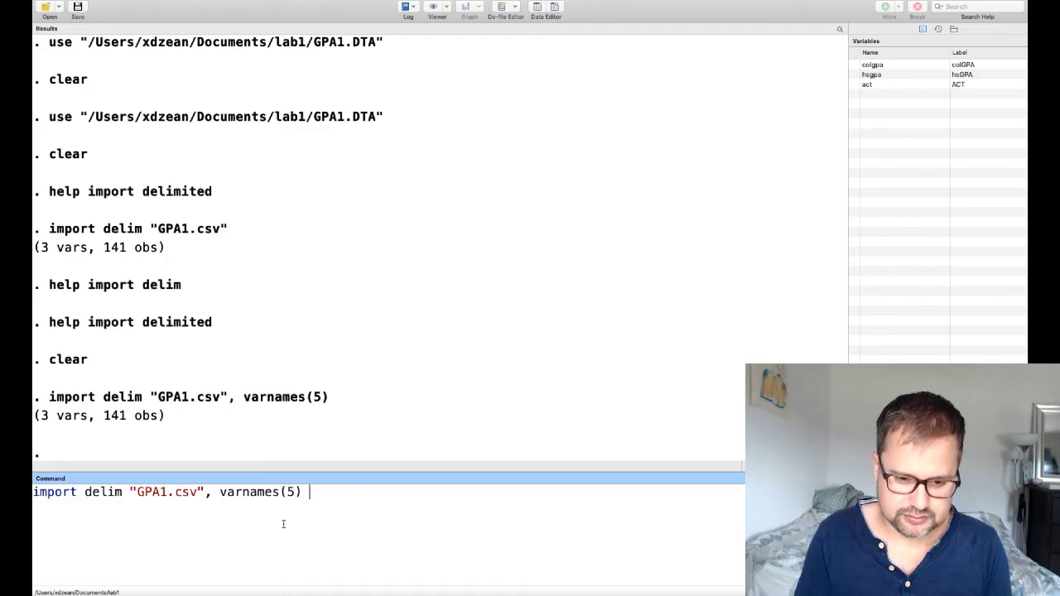
key("super+grave")
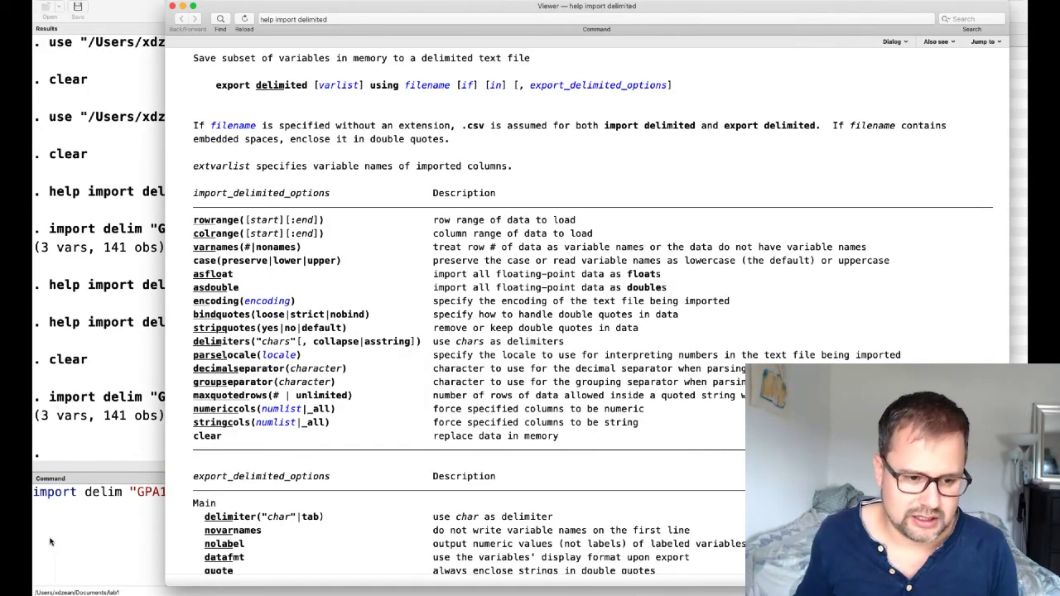
key("super+grave")
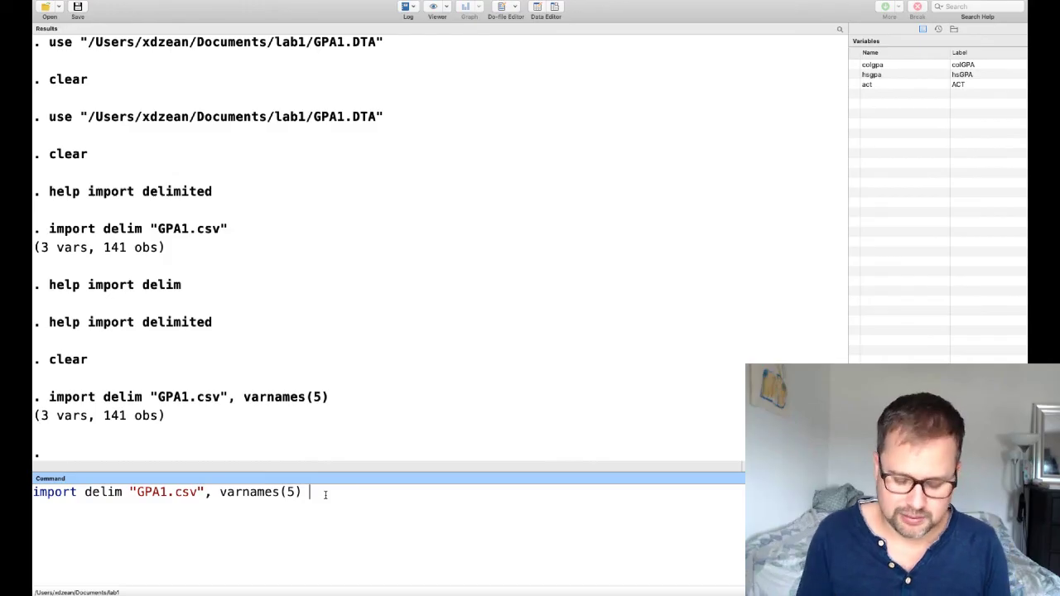
key("BackSpace")
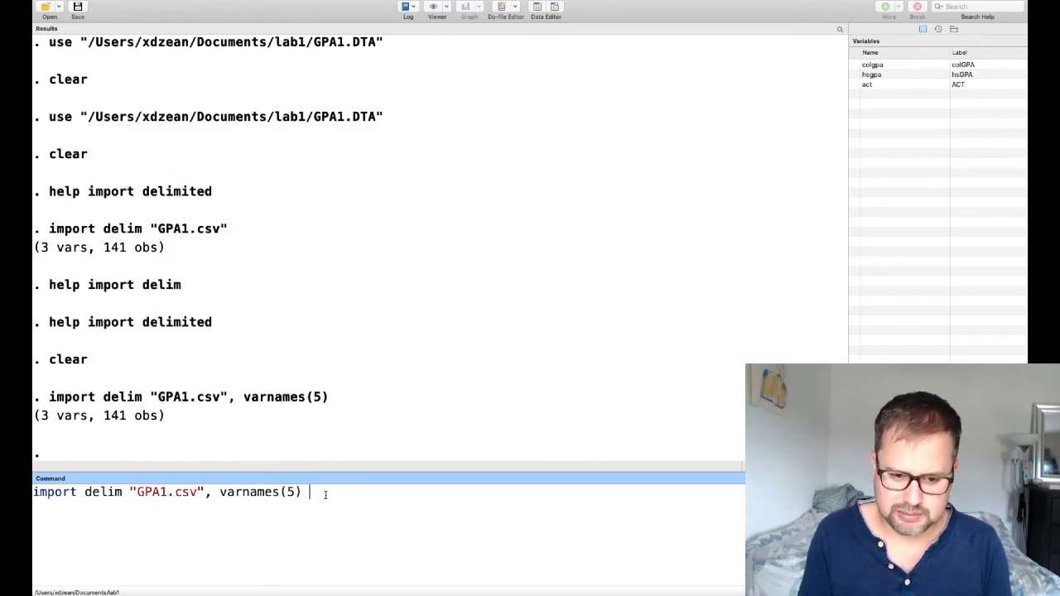
type("case")
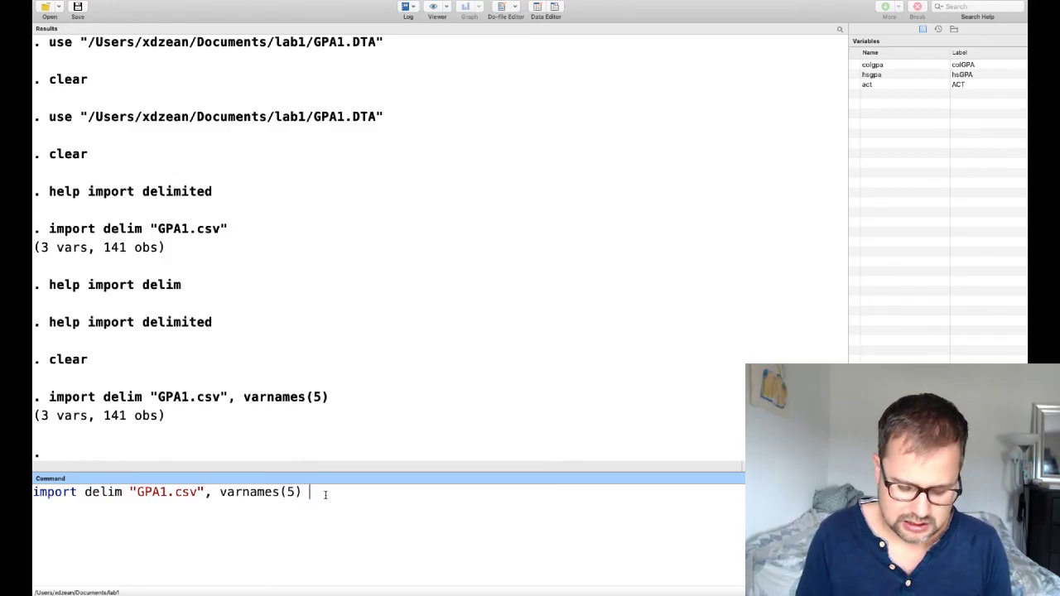
type("(pre")
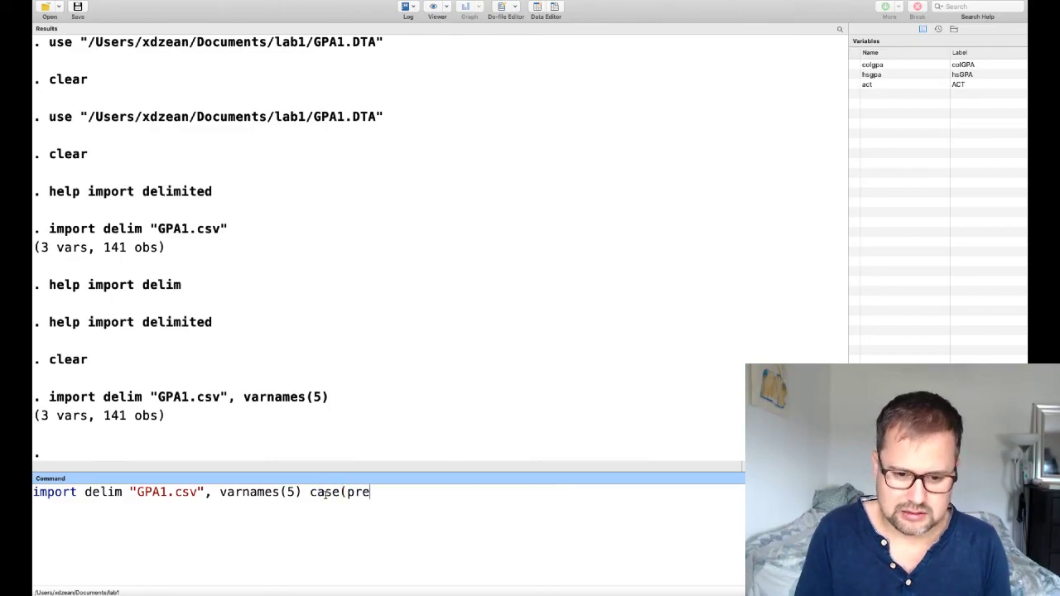
type("serve)")
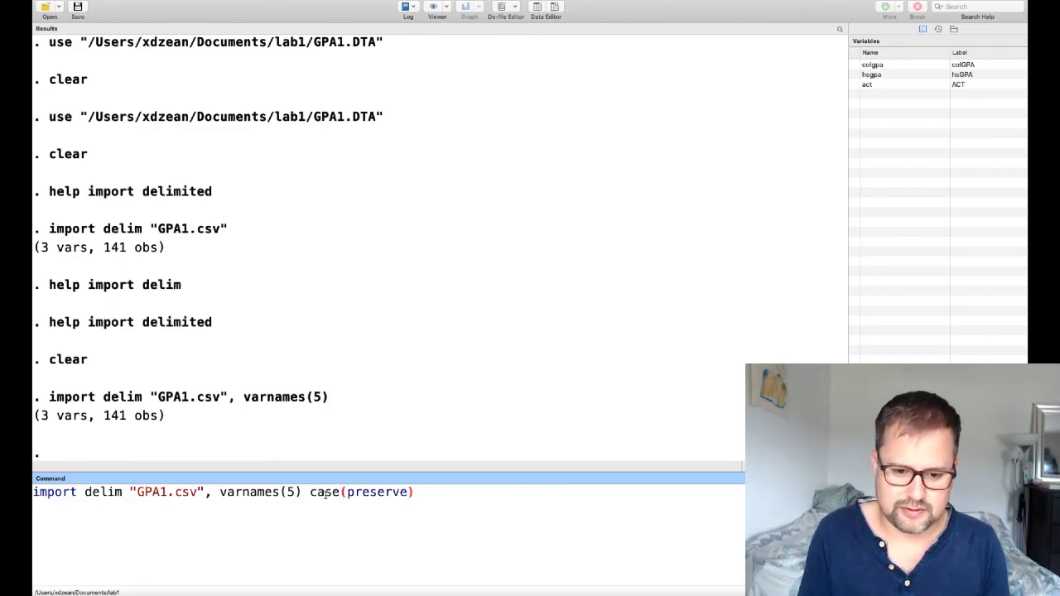
key("Return")
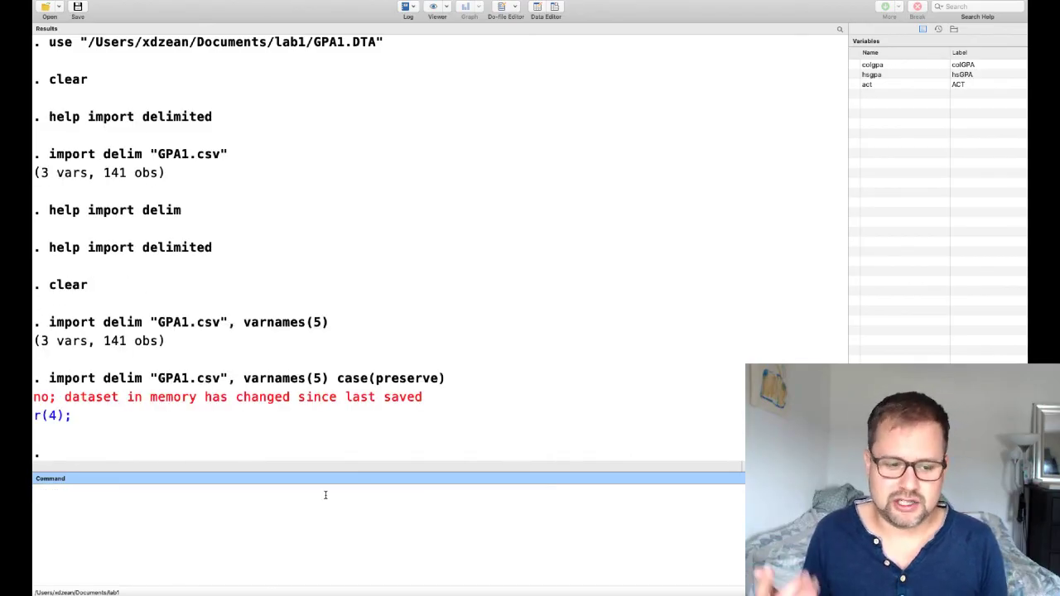
Clear the dataset from memory and rerun the GPA1.csv import with the varnames(5) and case(preserve) options
type("clear")
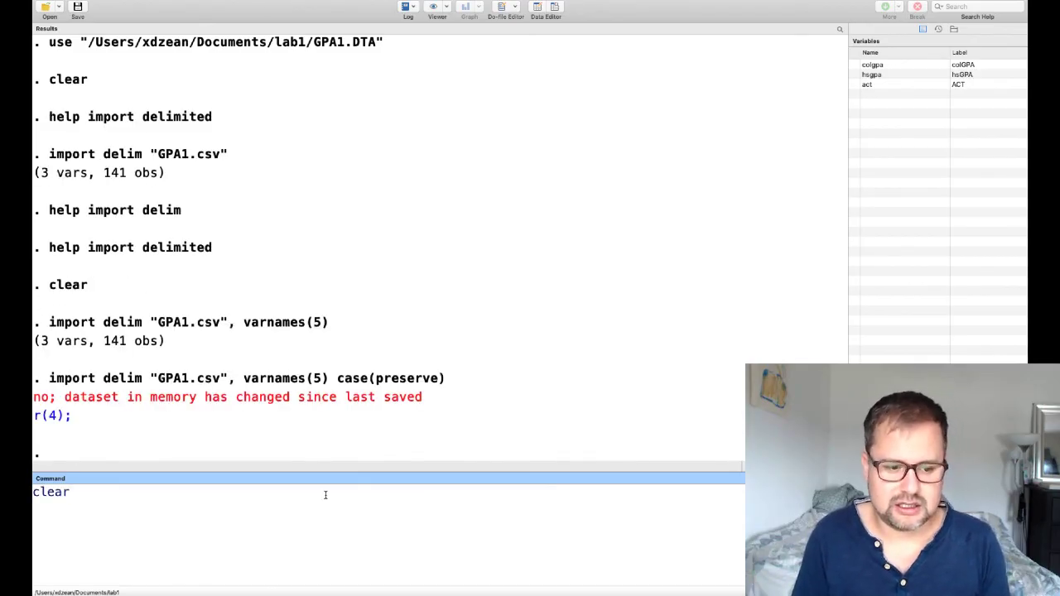
key("Return")
key("Up")
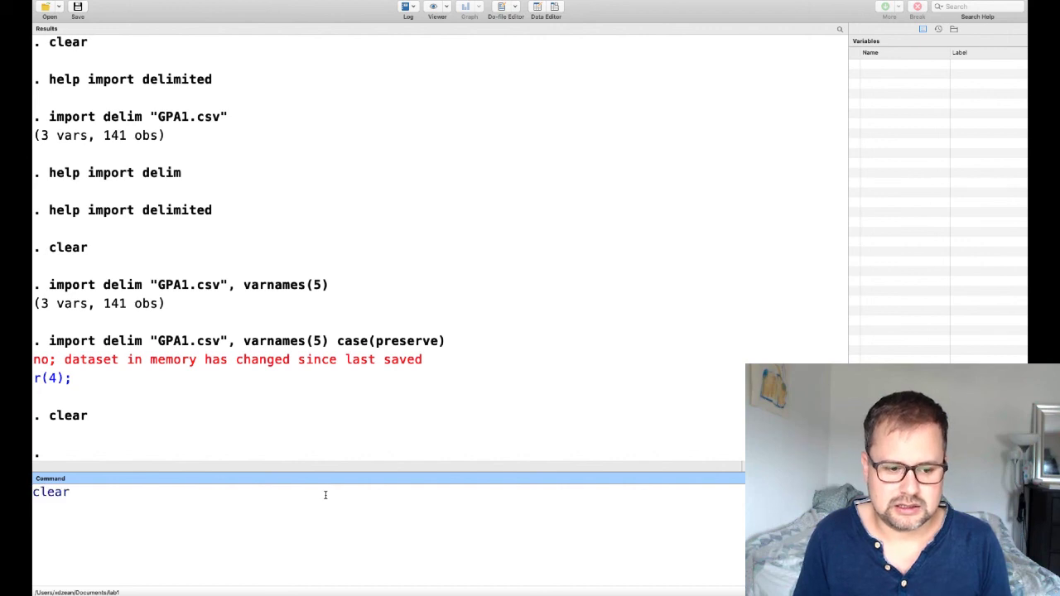
key("Up")
key("Return")
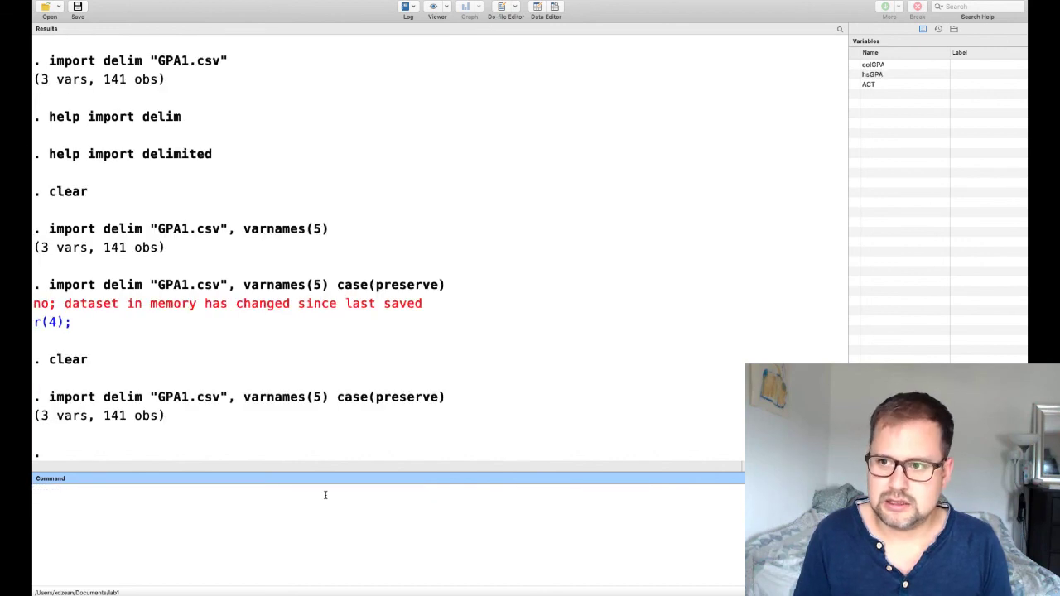